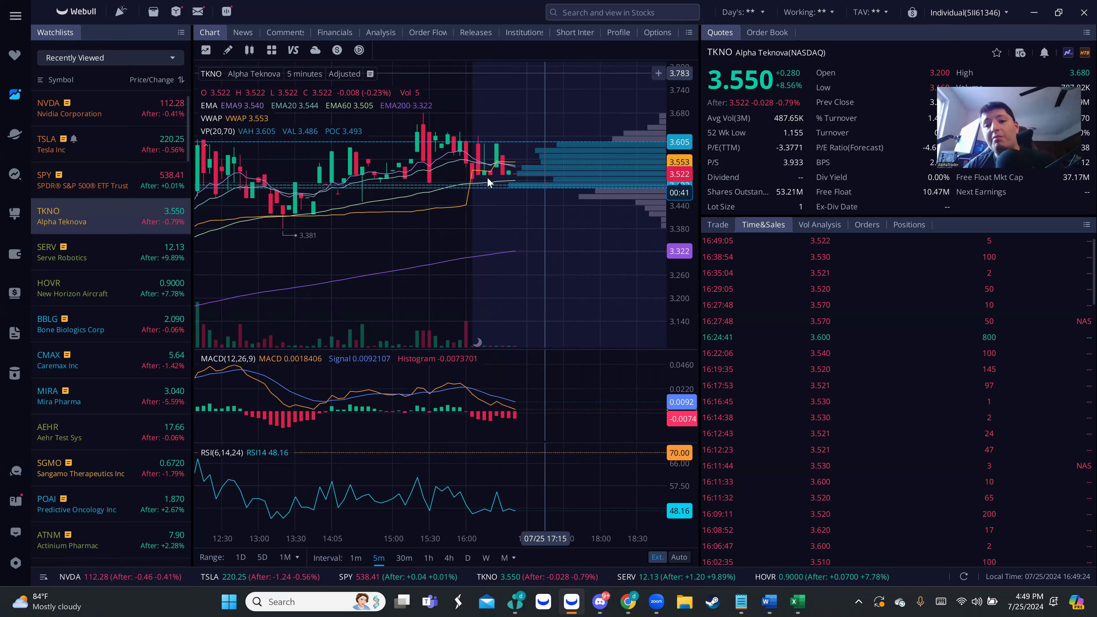
Bring up the HOVR chart and review its price action on the daily and 4-hour intervals
left_click(149, 287)
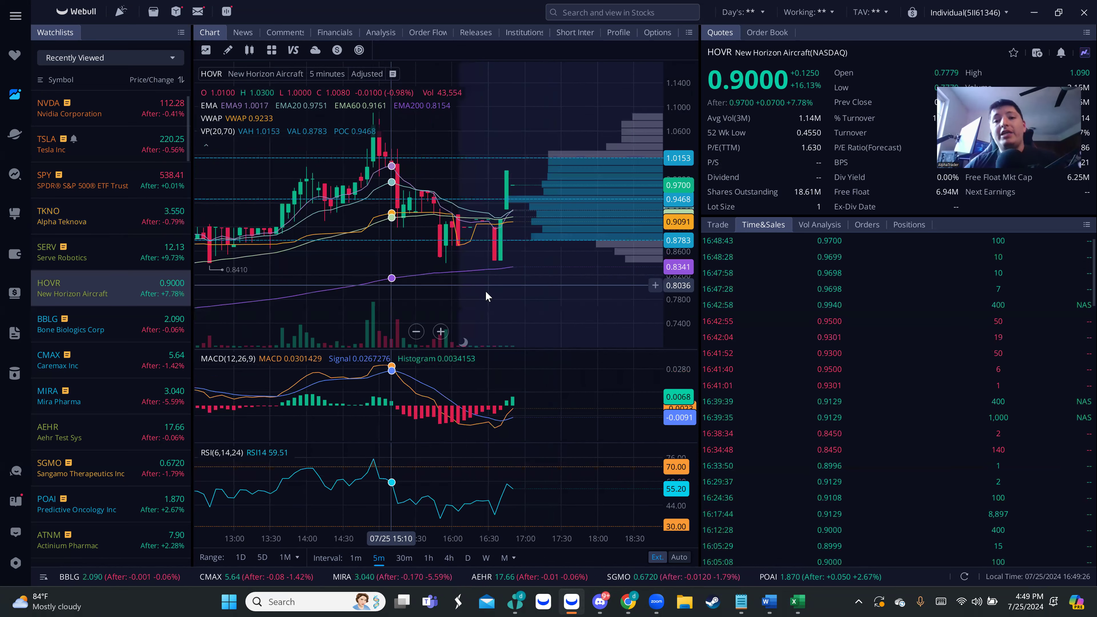
left_click_drag(560, 381, 579, 381)
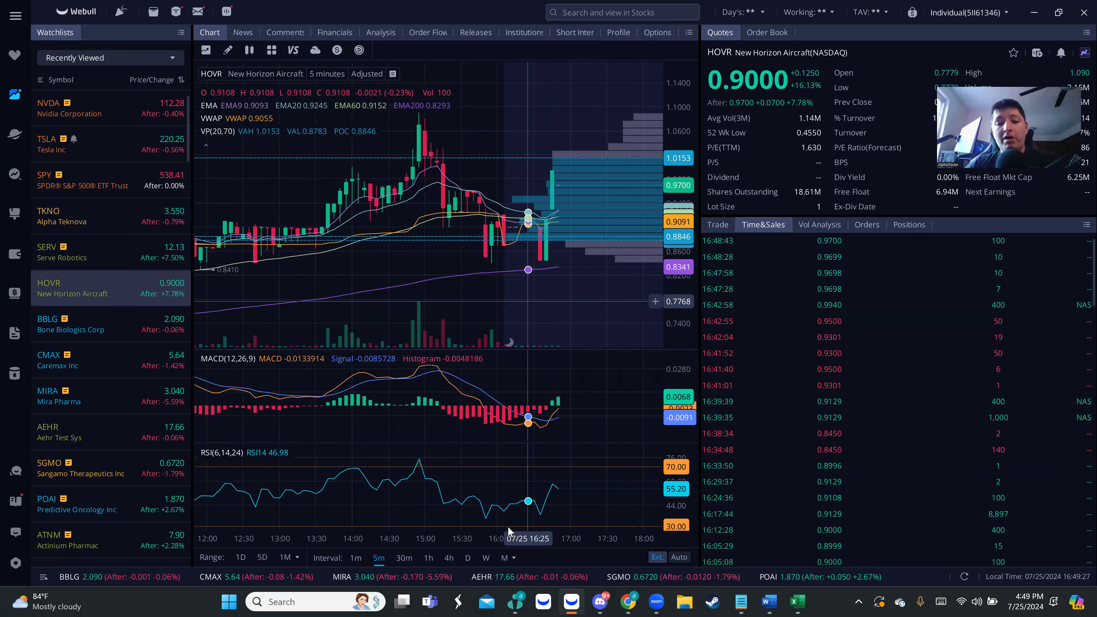
left_click(467, 559)
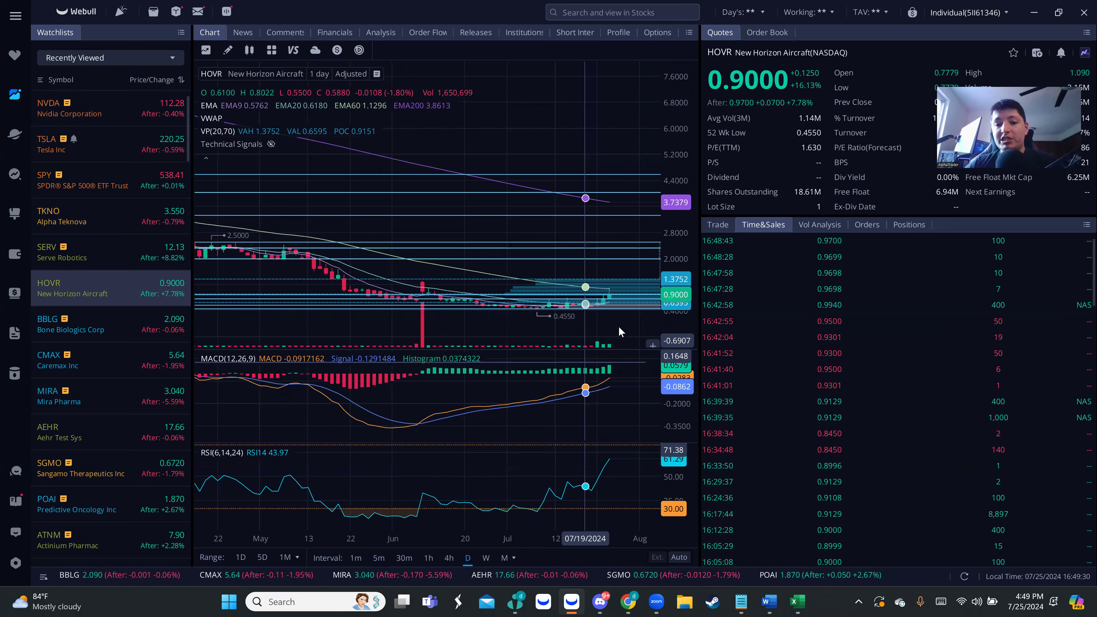
key("d")
left_click_drag(617, 305, 583, 303)
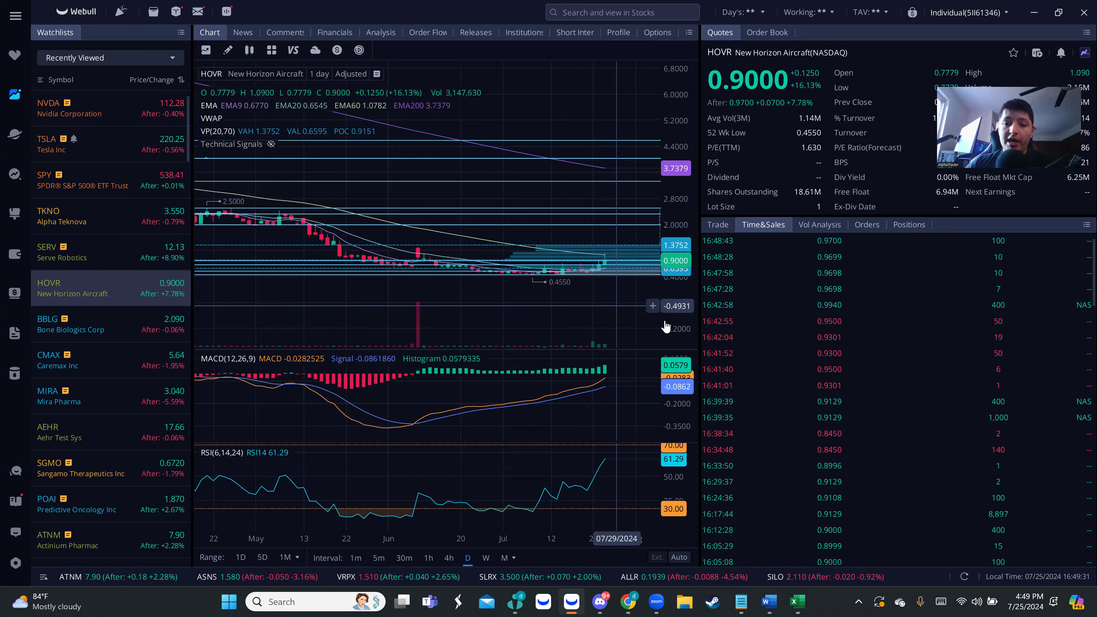
left_click_drag(667, 328, 686, 238)
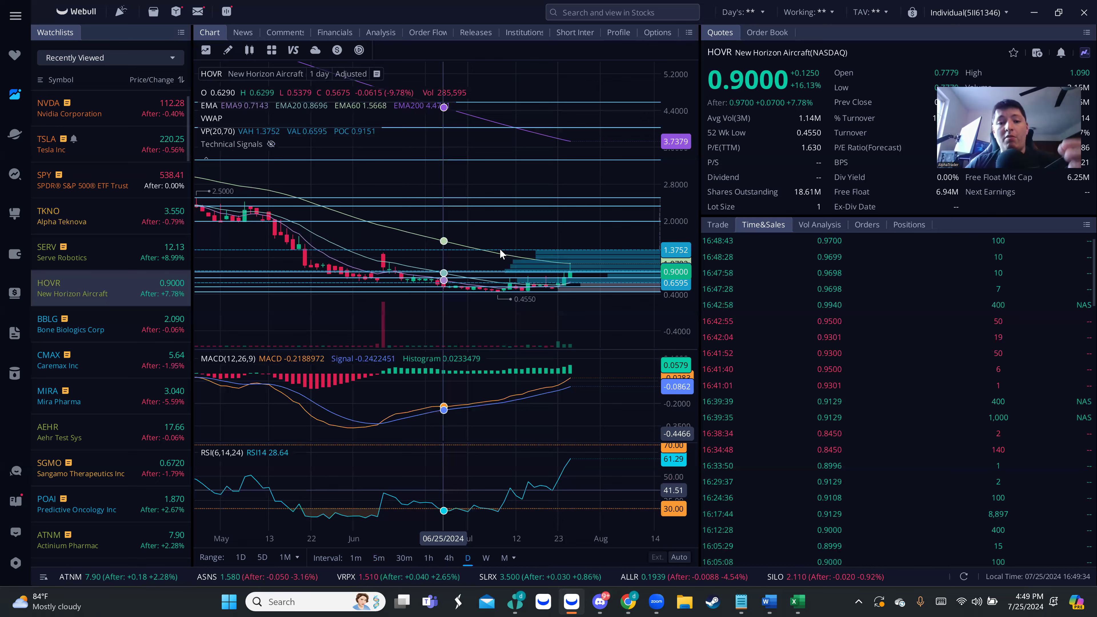
key("4")
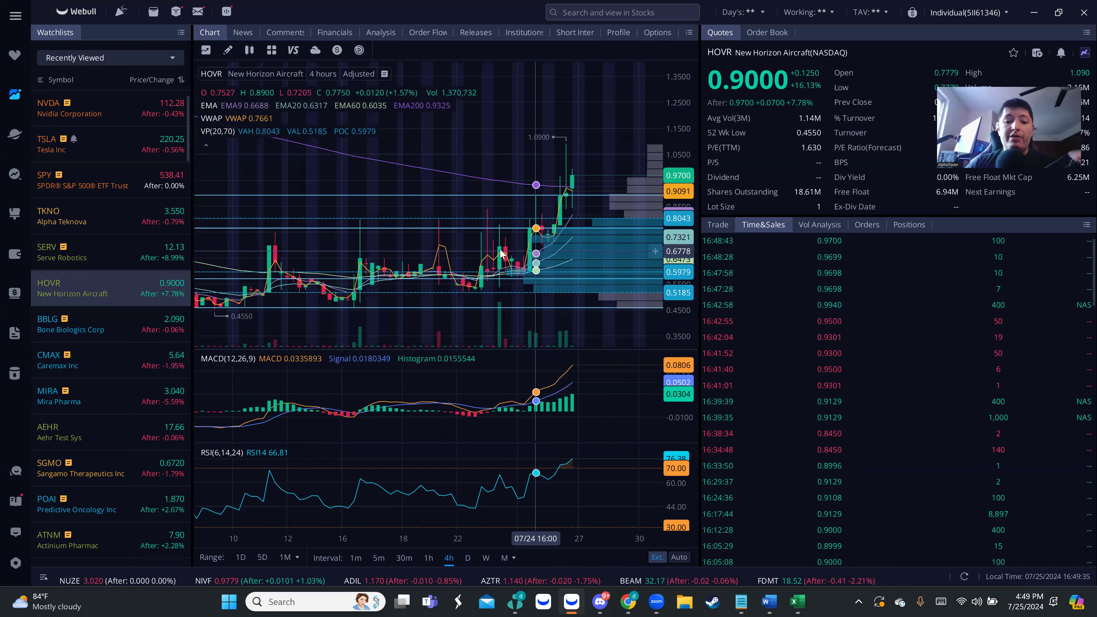
scroll(506, 204, "down", 3)
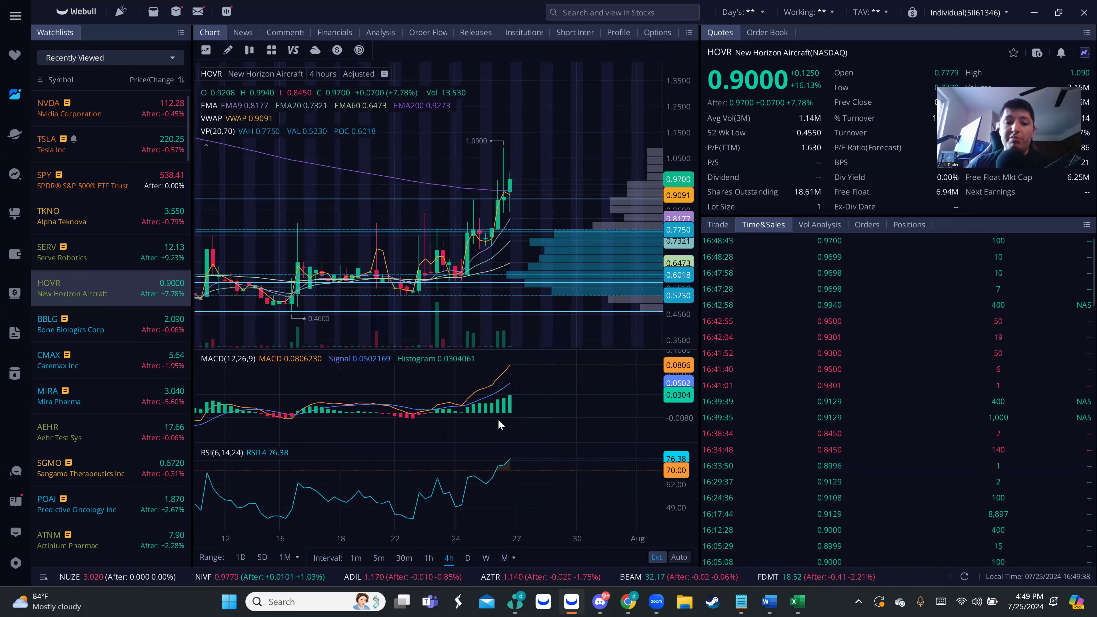
Switch to Discord and search the Alpha Stocks Lab server for "hovr"
left_click(600, 601)
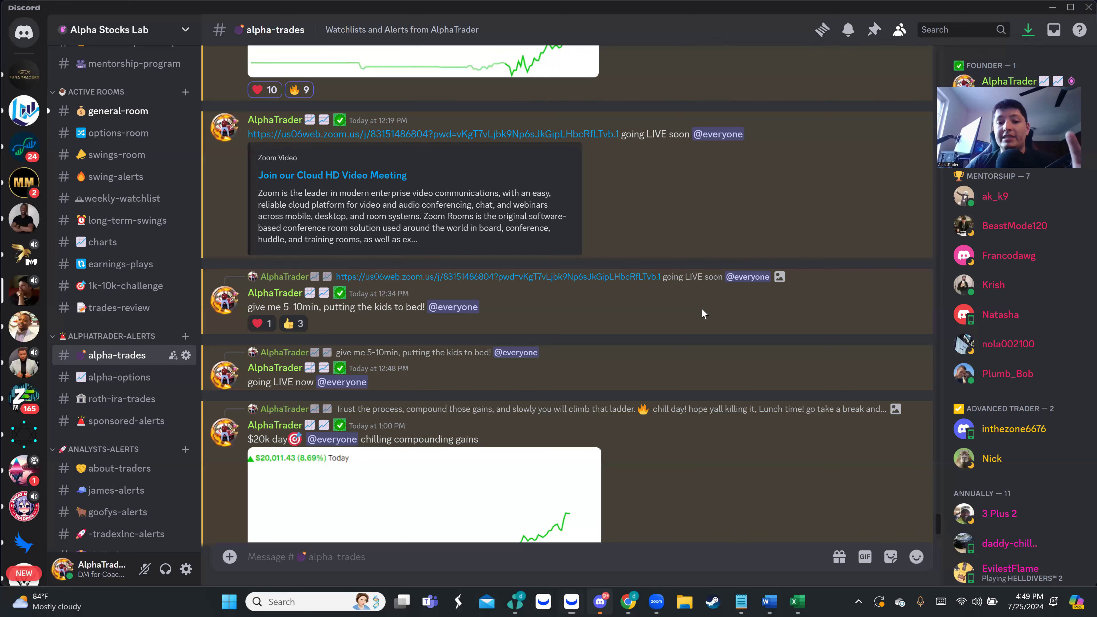
left_click(976, 28)
type("hobvr")
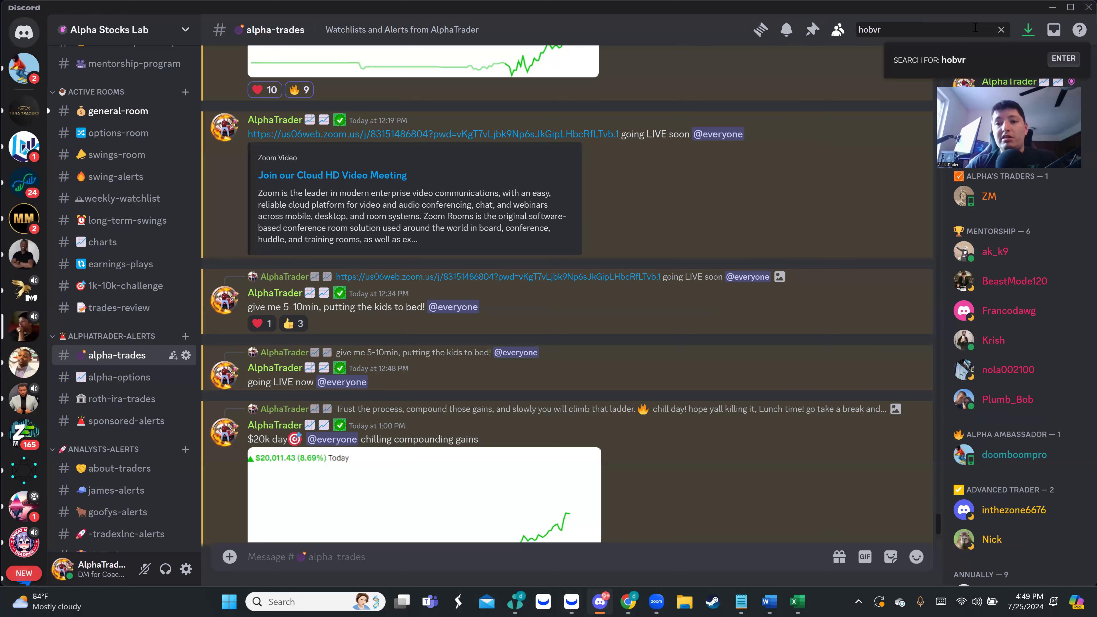
key("BackSpace")
key("BackSpace")
key("BackSpace")
type("vr")
key("Return")
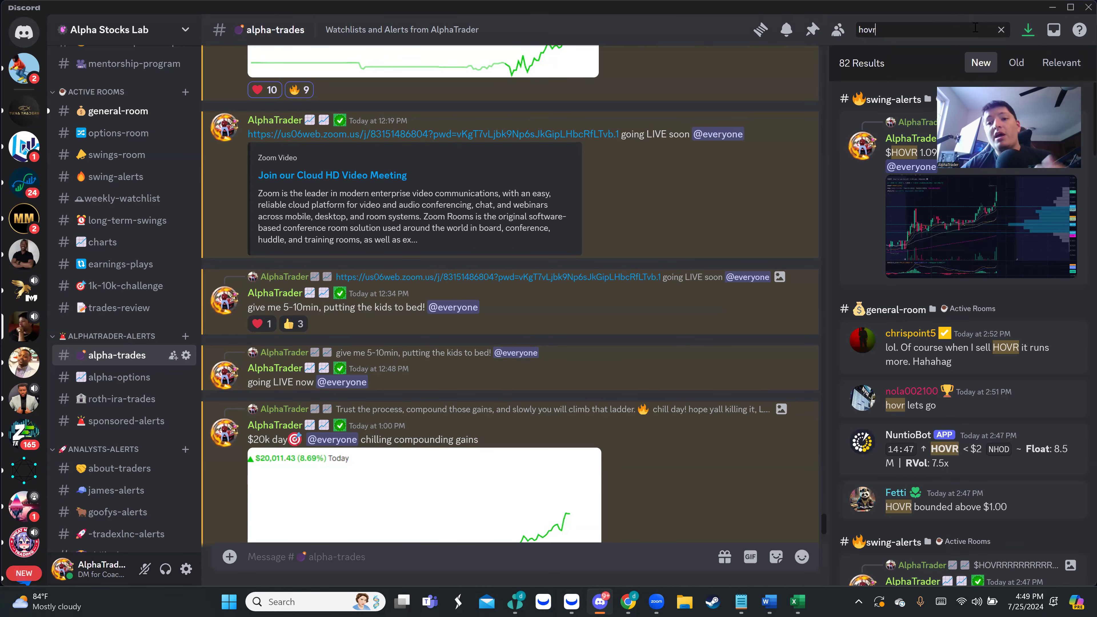
Look through the HOVR search results and jump to the swing-alerts post about reaching the 0.80s
scroll(1011, 311, "down", 5)
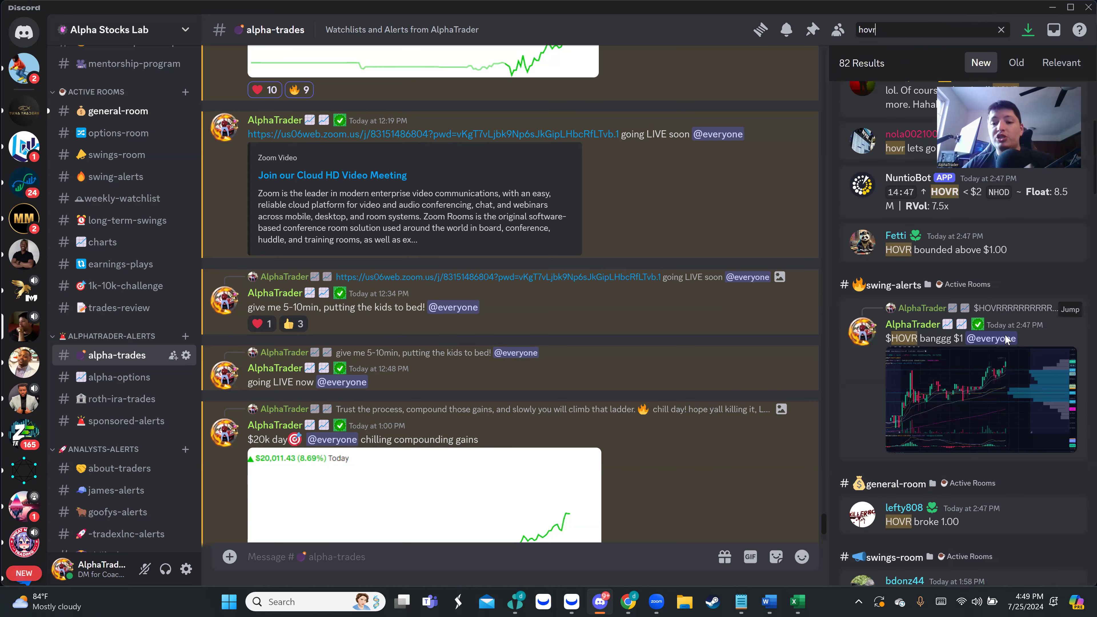
scroll(1004, 345, "down", 6)
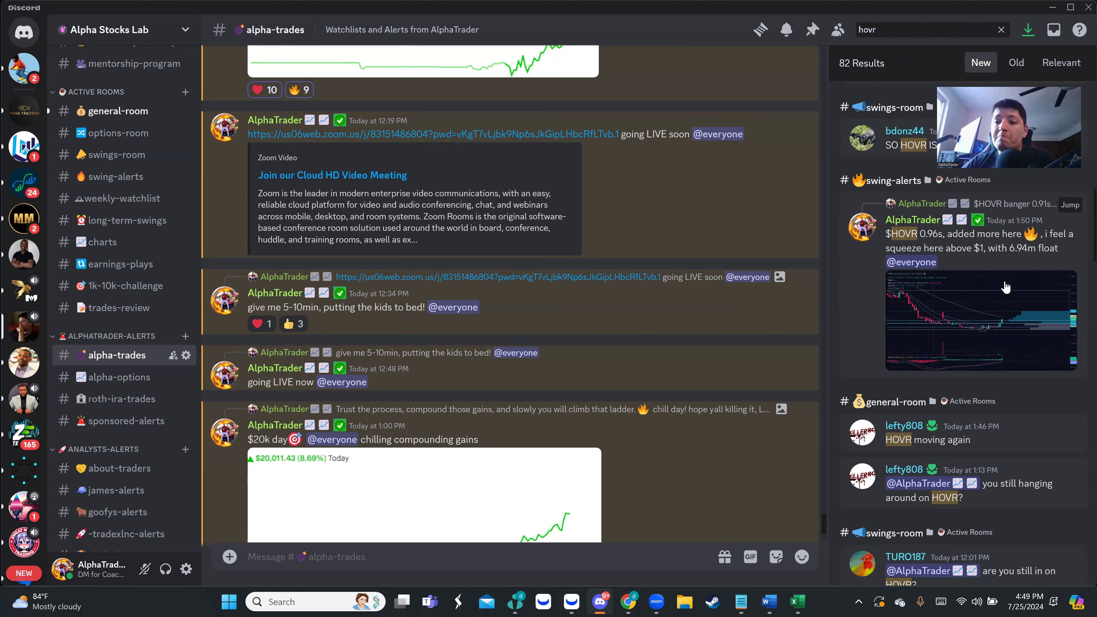
scroll(1006, 287, "down", 6)
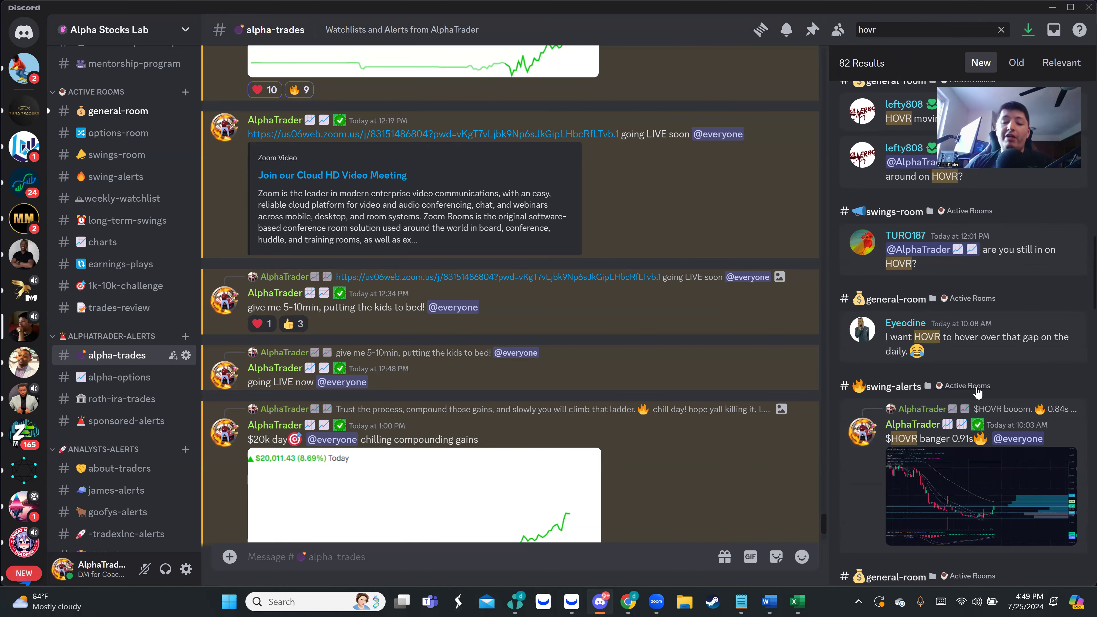
scroll(972, 393, "down", 7)
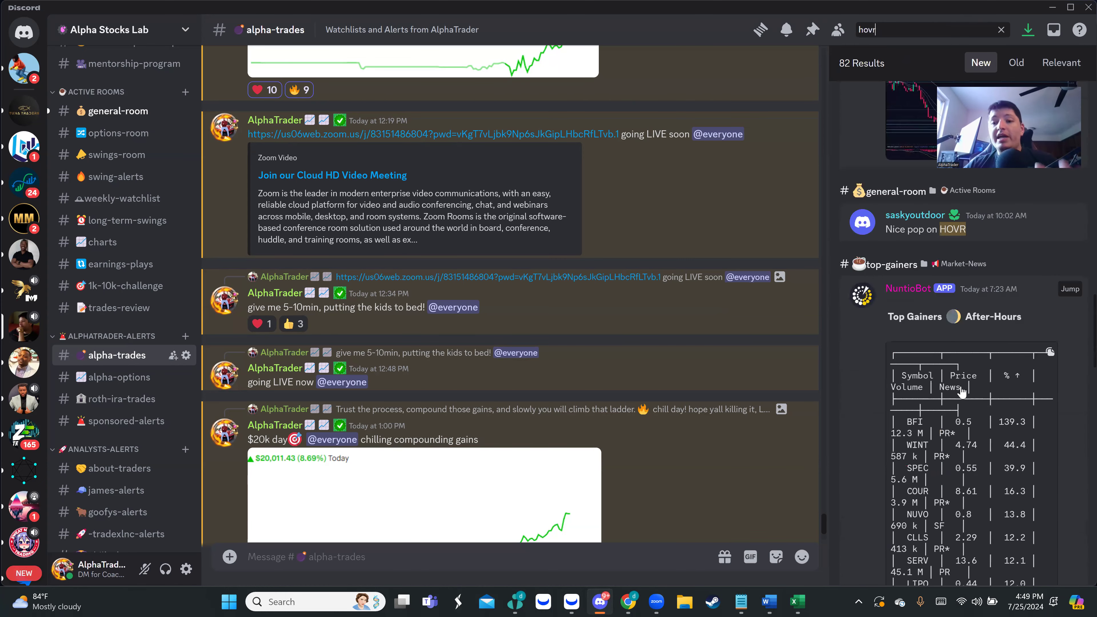
scroll(962, 391, "down", 10)
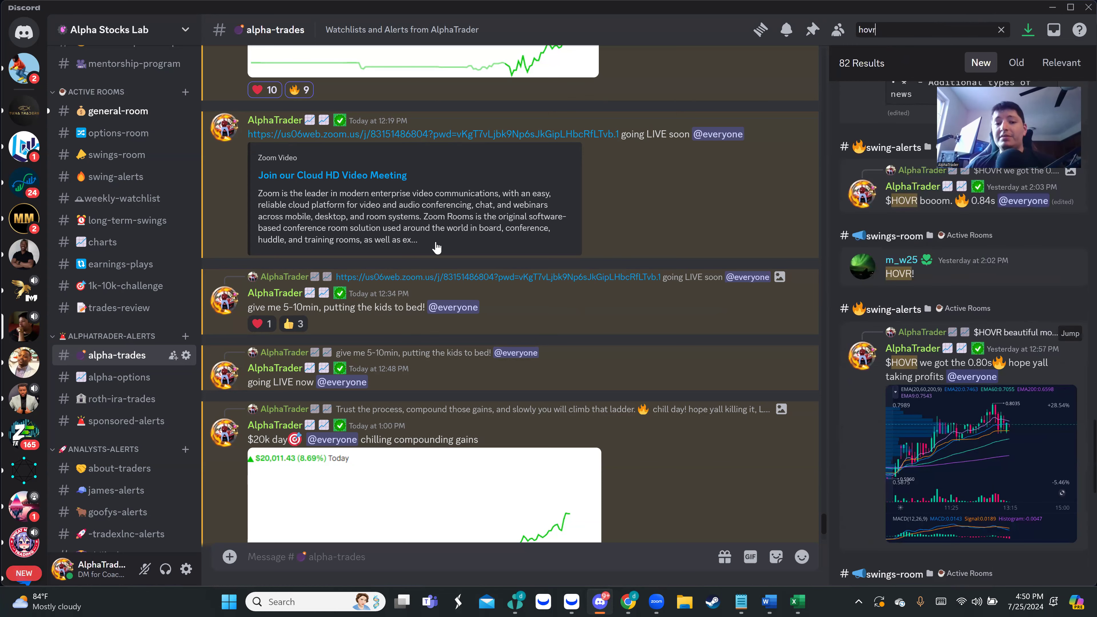
left_click(923, 365)
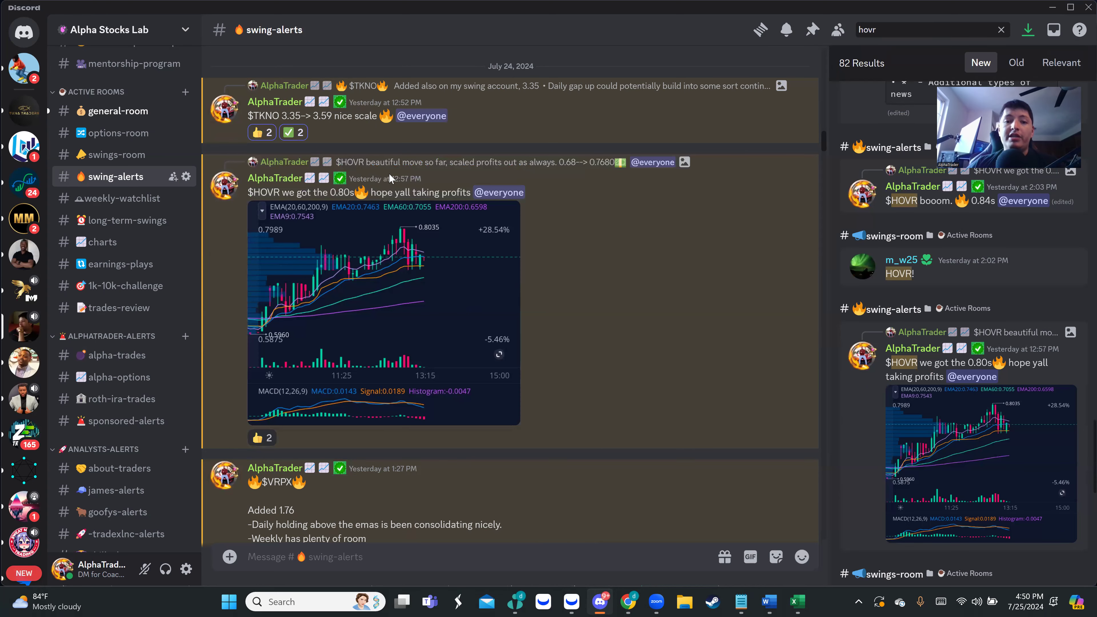
Trace the HOVR posts in swing-alerts back to the original 0.68s entry alert and read its reasoning
scroll(428, 301, "up", 3)
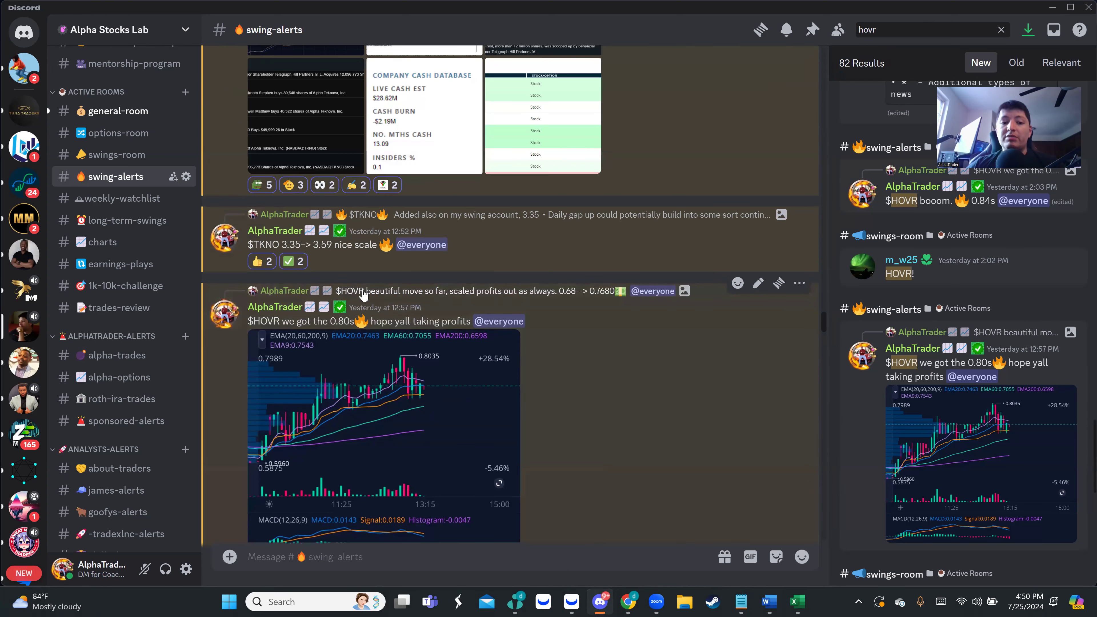
scroll(363, 294, "up", 8)
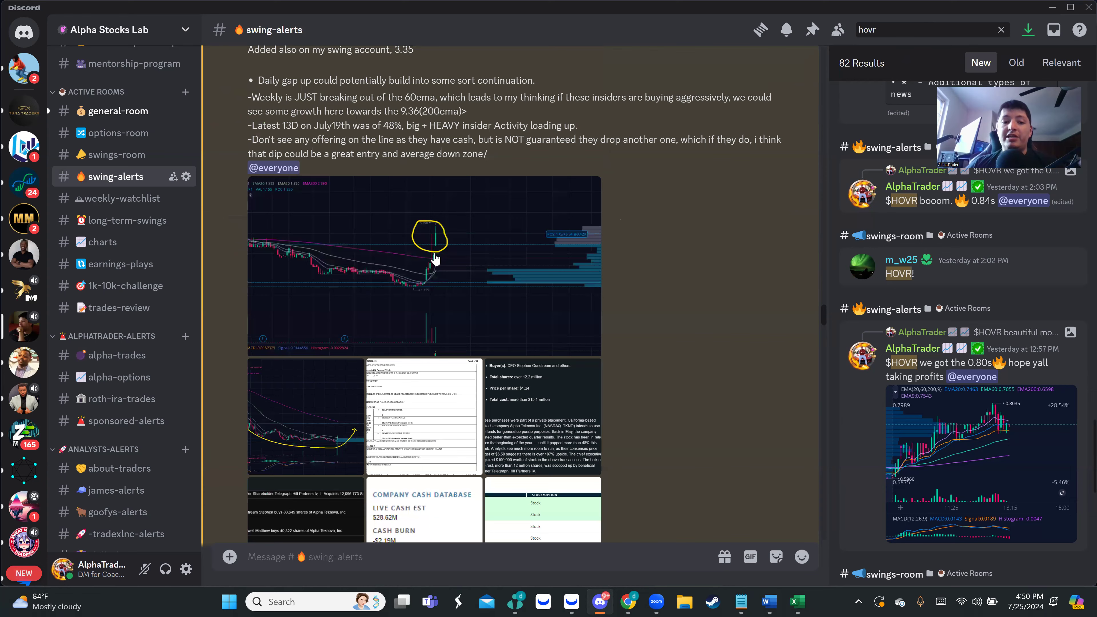
scroll(428, 265, "down", 10)
scroll(367, 148, "up", 2)
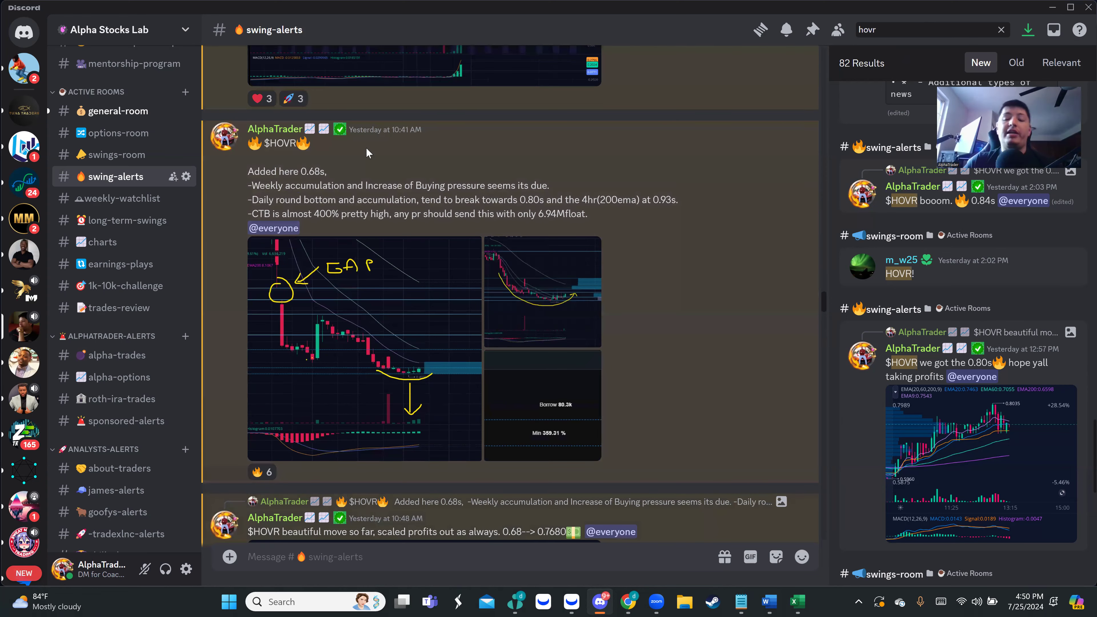
scroll(367, 152, "down", 6)
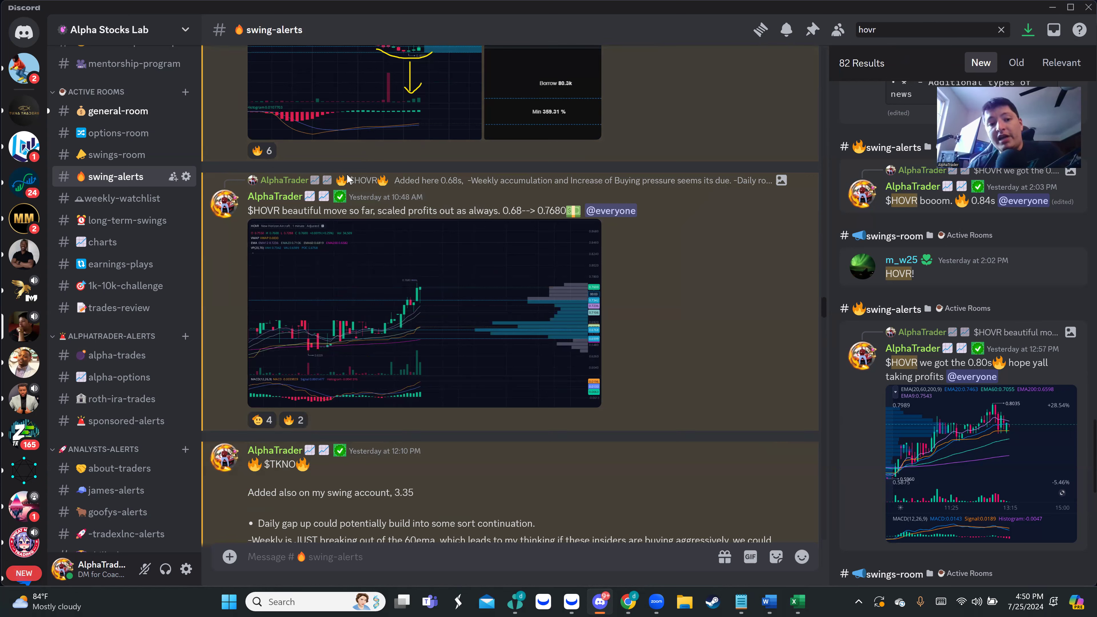
left_click(412, 180)
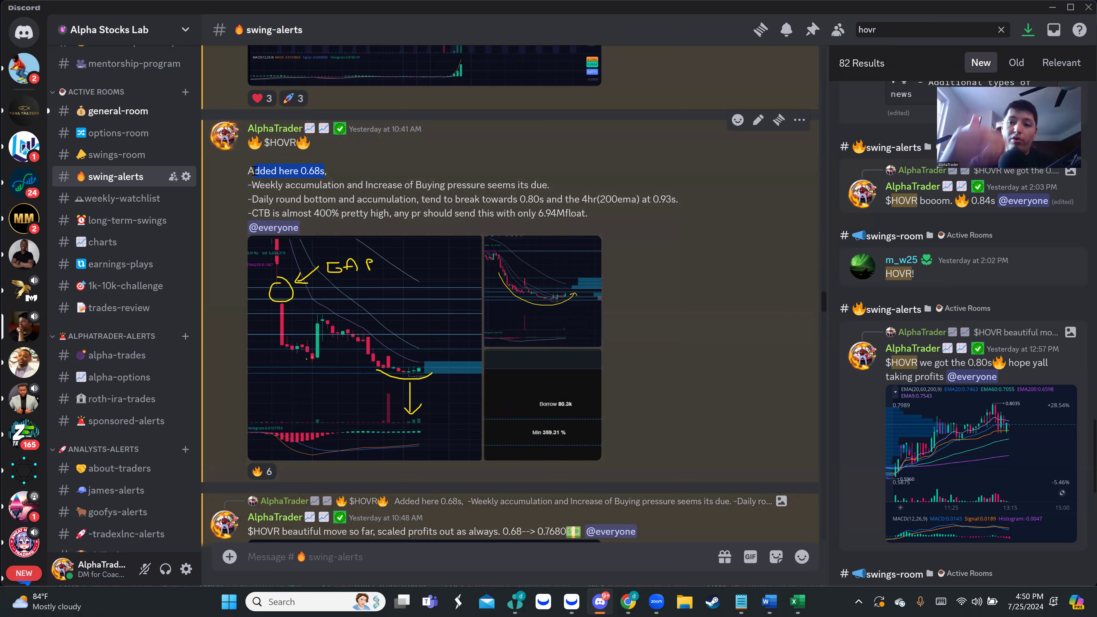
left_click(657, 253)
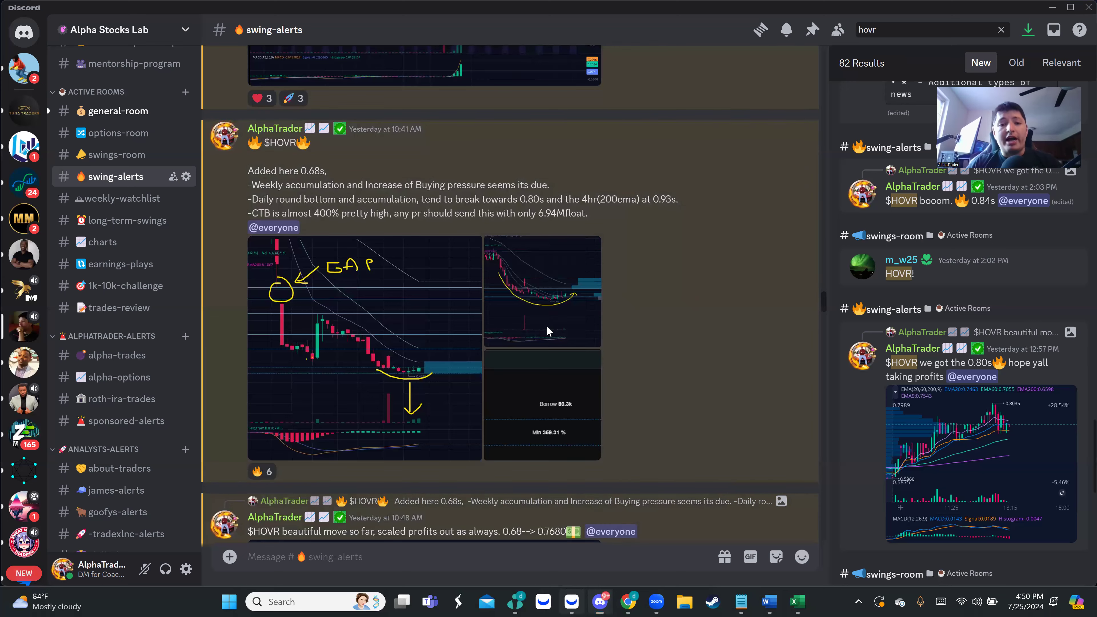
Switch back to Webull and review the TKNO chart on the daily and weekly intervals
key("alt+Tab")
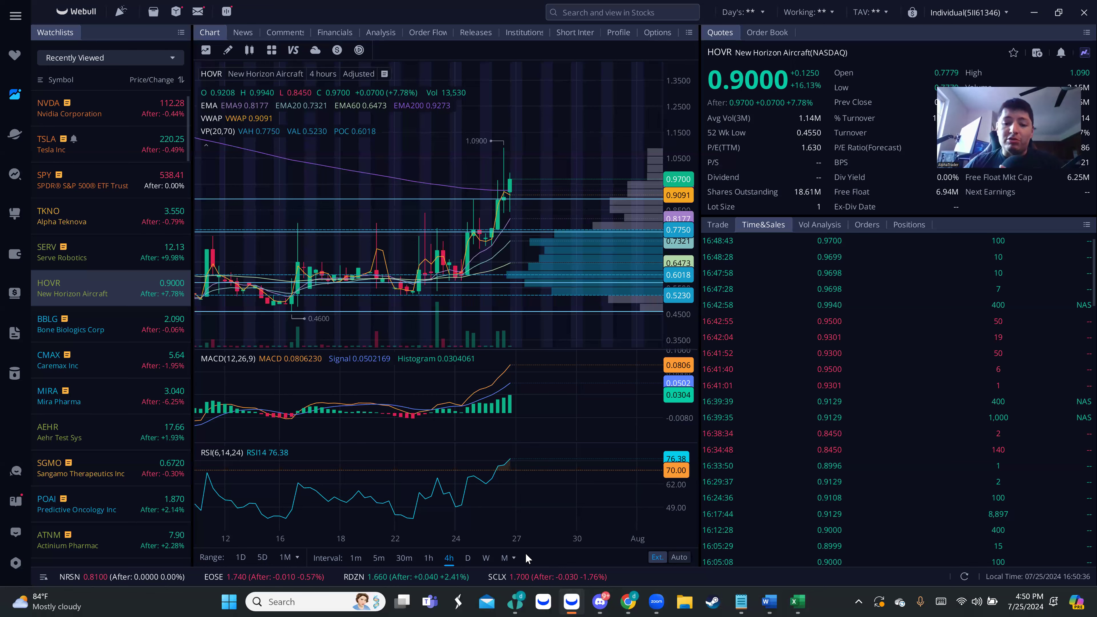
left_click(150, 227)
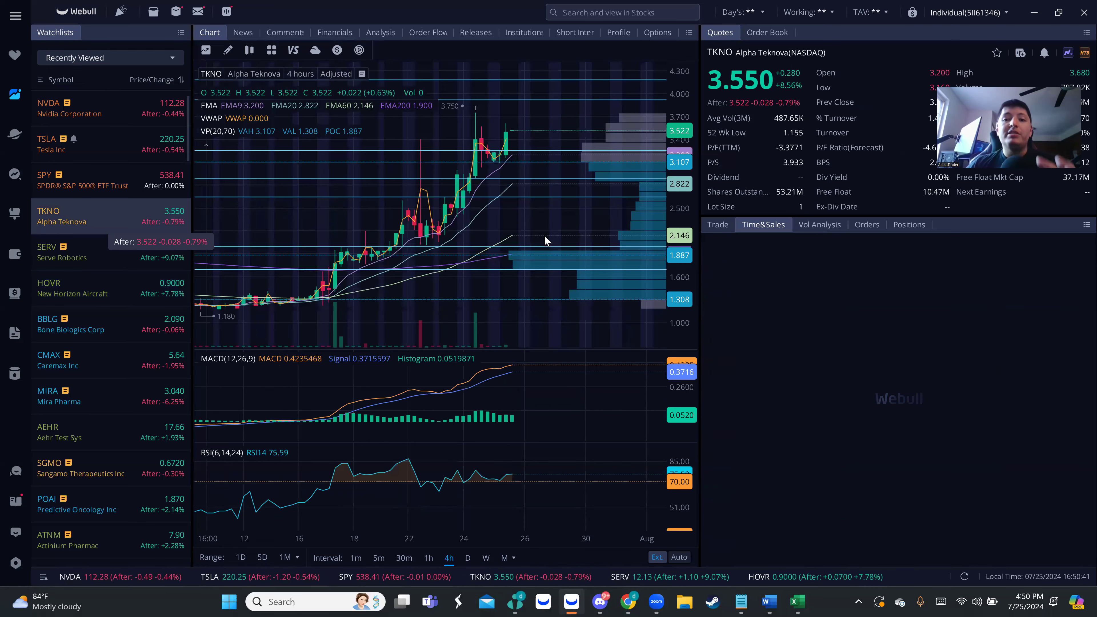
left_click(469, 555)
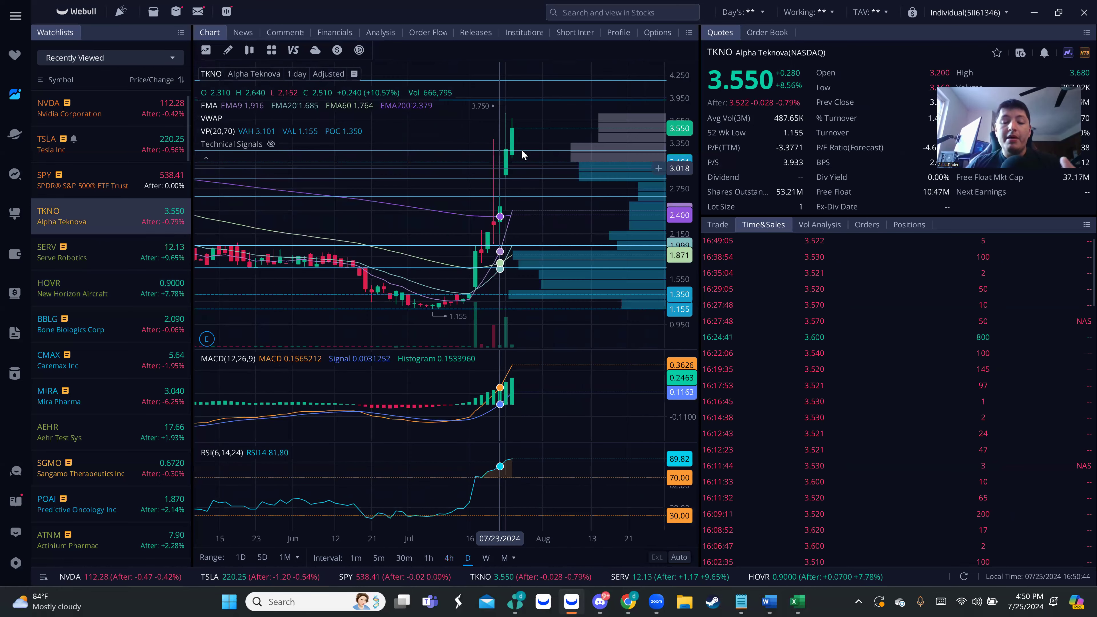
scroll(508, 183, "up", 2)
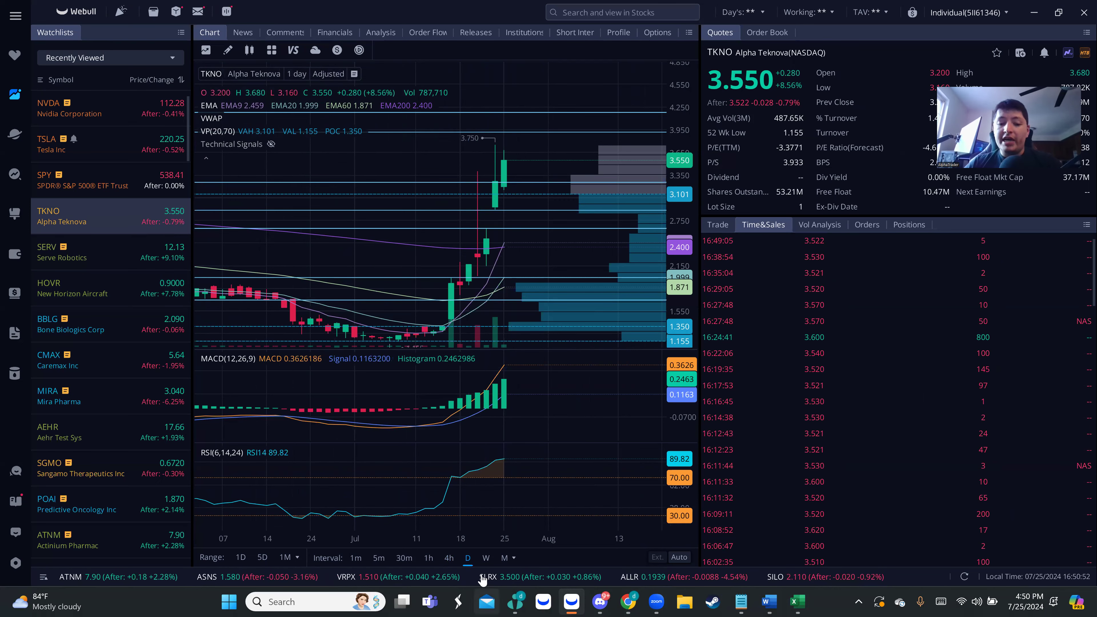
left_click(486, 558)
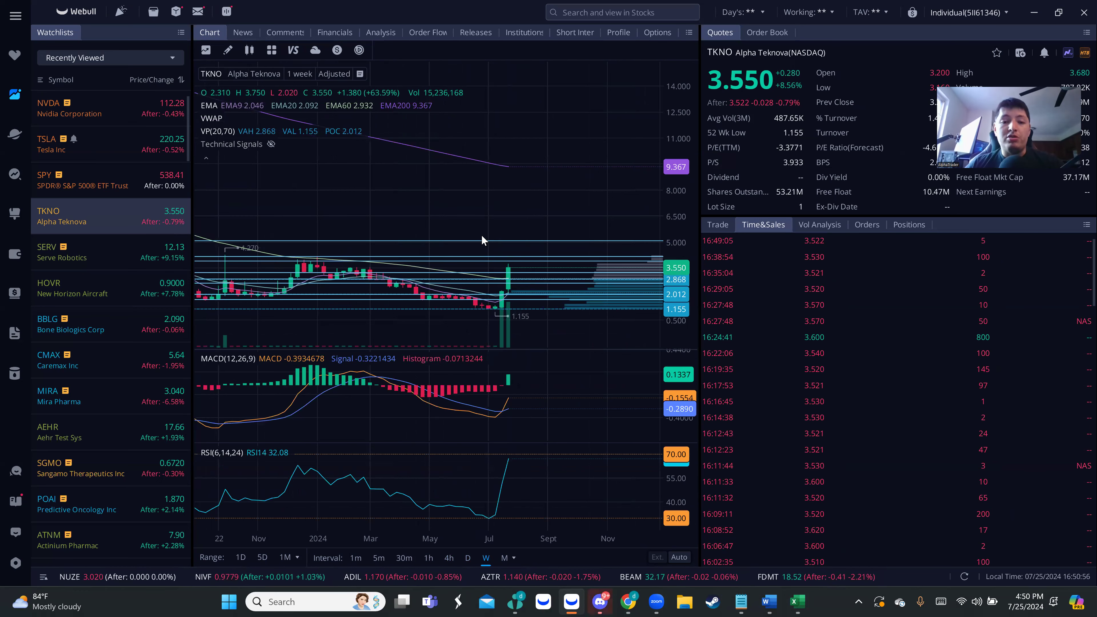
Review the SERV weekly chart and check the Serve Robotics page on Robinhood in Chrome before returning to Webull
left_click(133, 267)
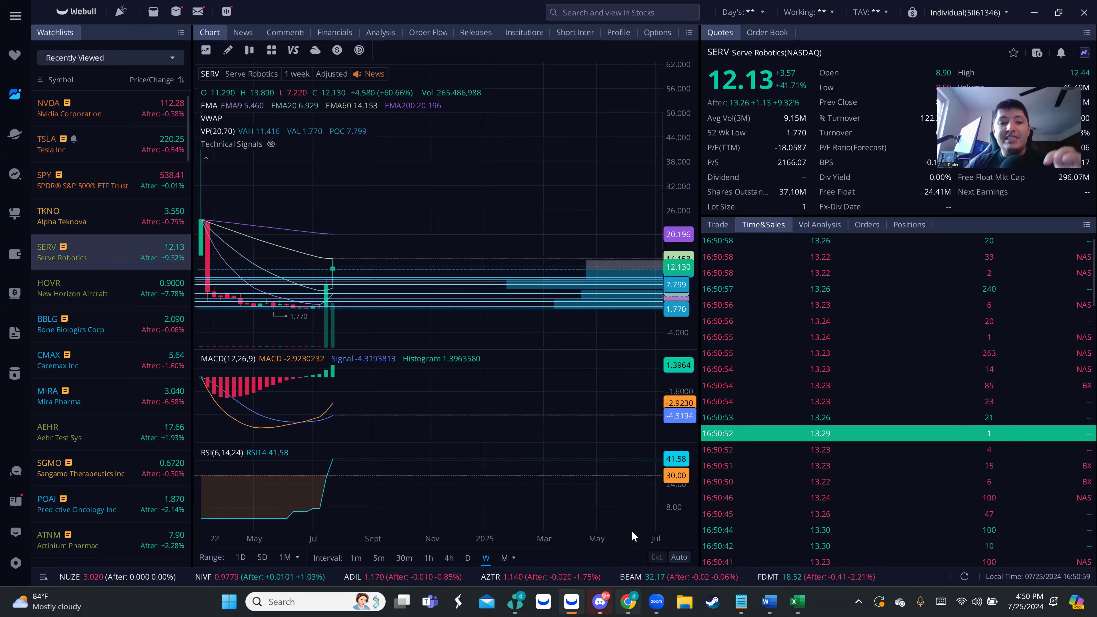
left_click(629, 602)
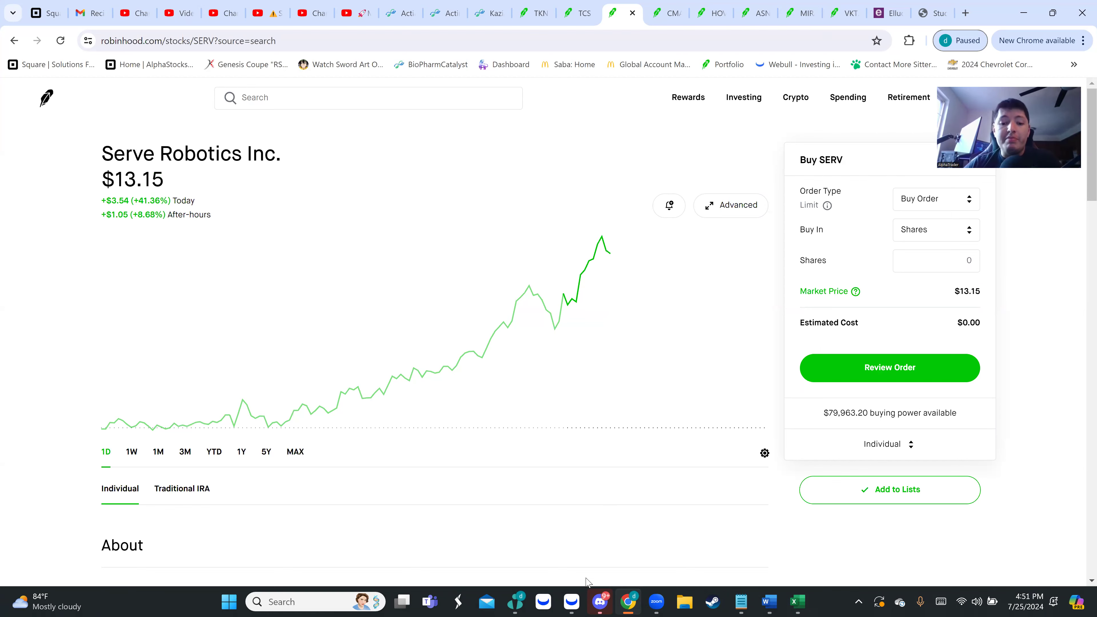
left_click(572, 602)
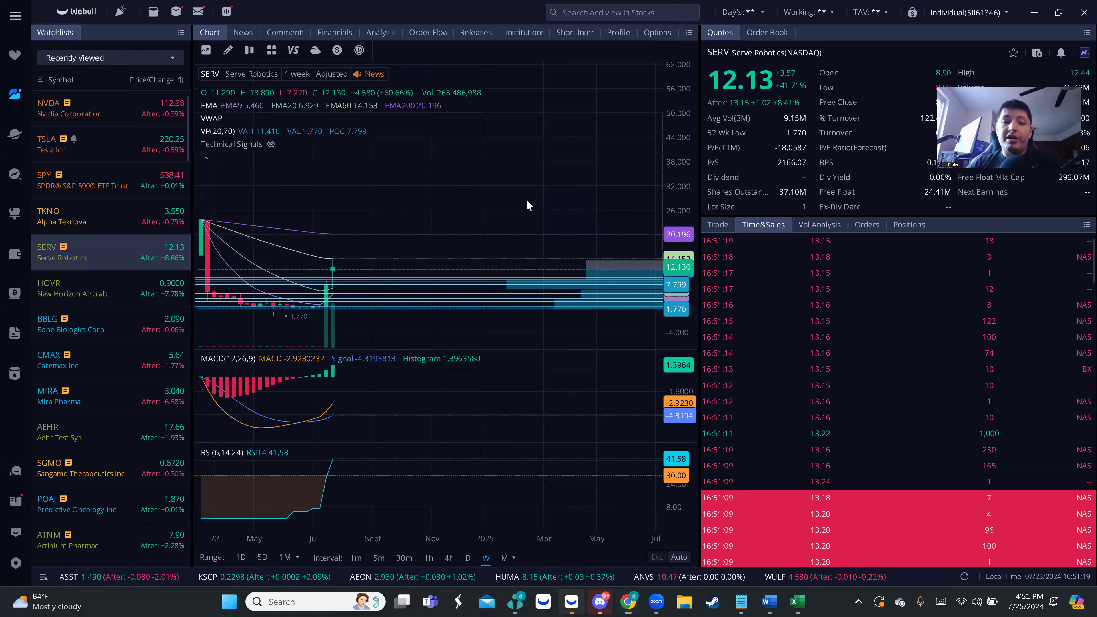
left_click_drag(425, 354, 507, 236)
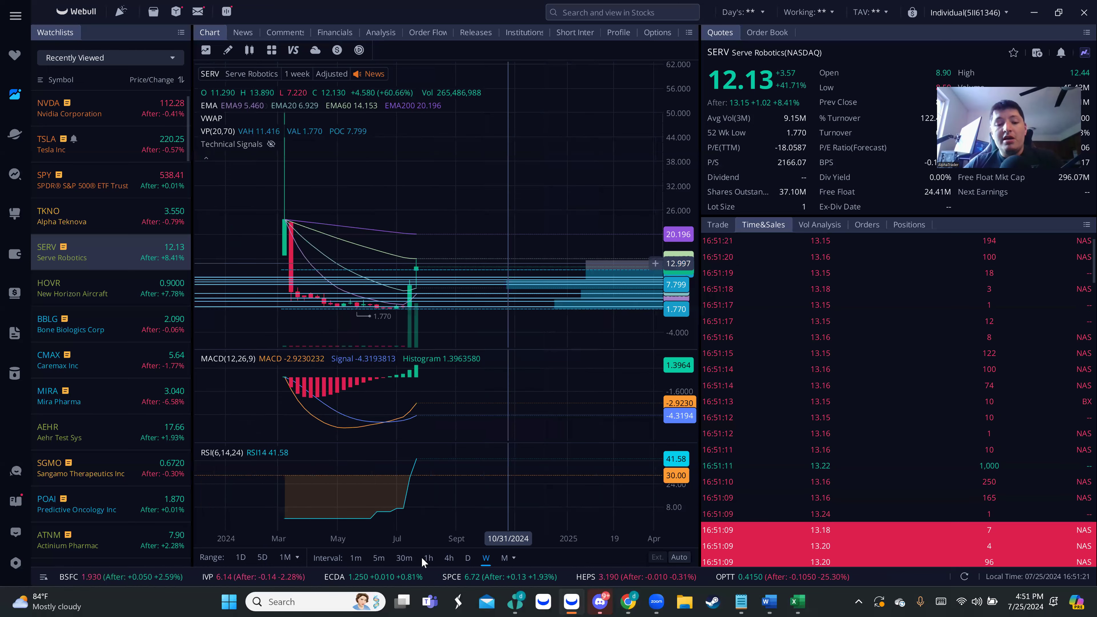
Switch to Discord, clear the HOVR search and go forward through swing-alerts to the SERV post about moving to a swing
left_click(600, 602)
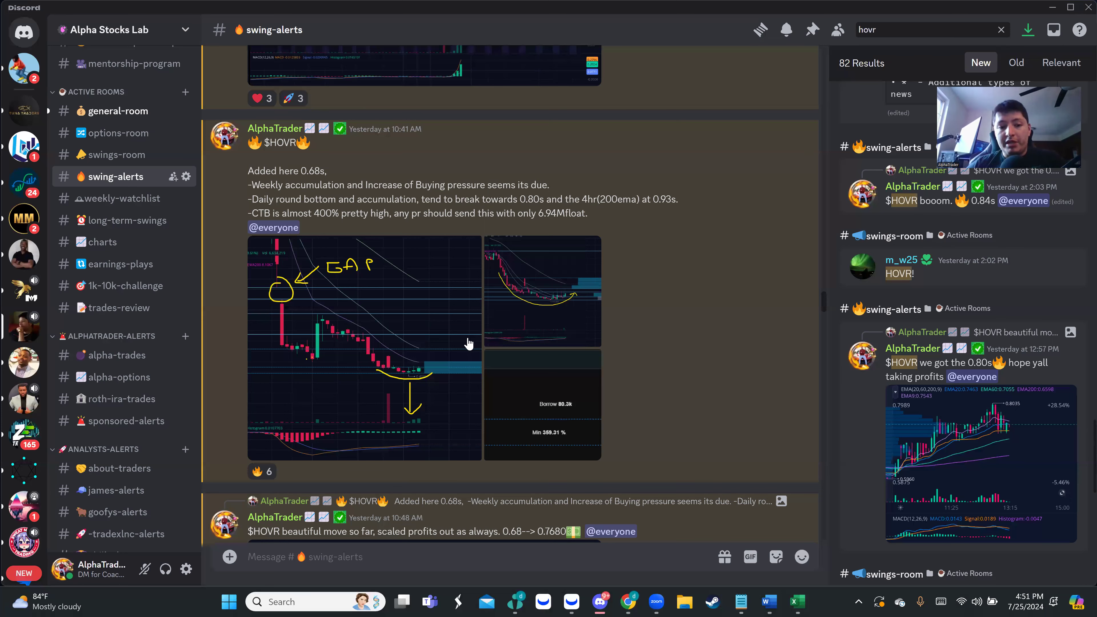
key("Escape")
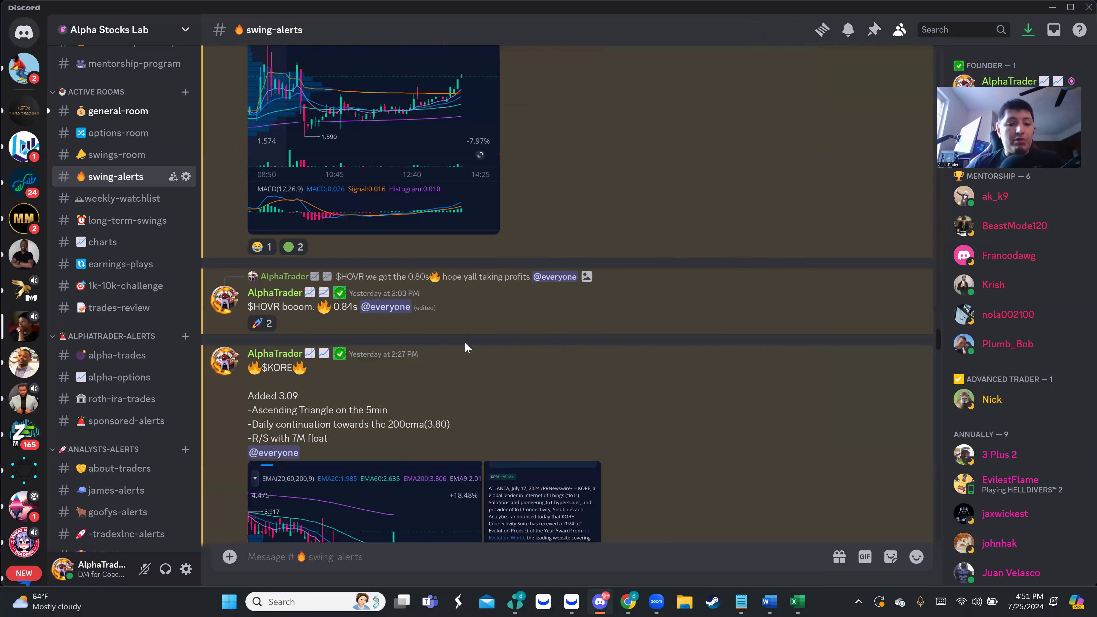
scroll(464, 345, "down", 10)
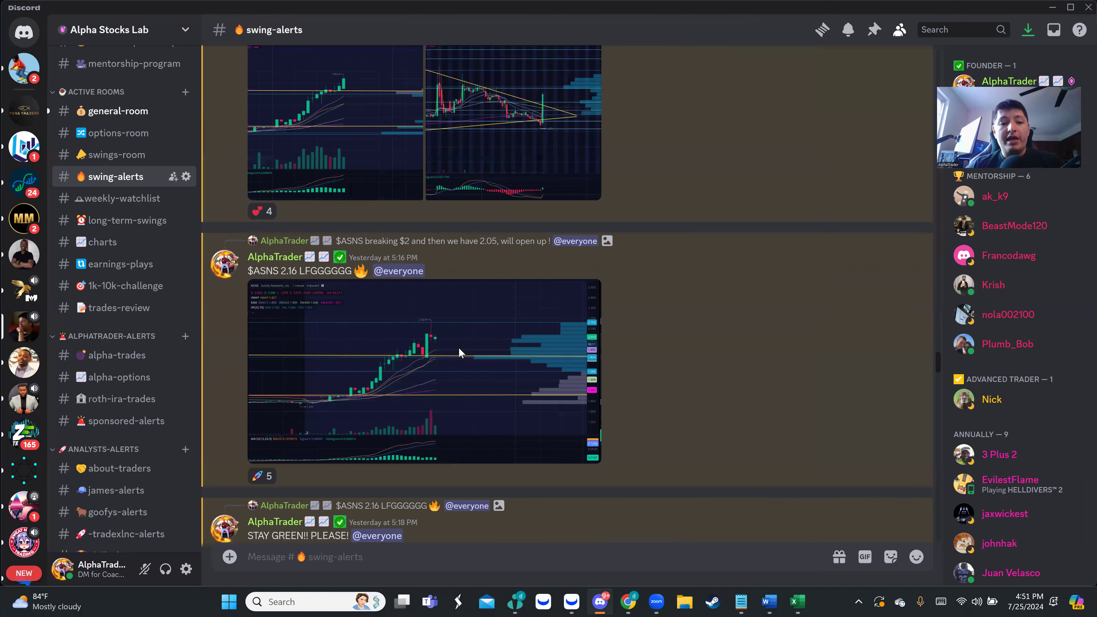
scroll(459, 352, "down", 10)
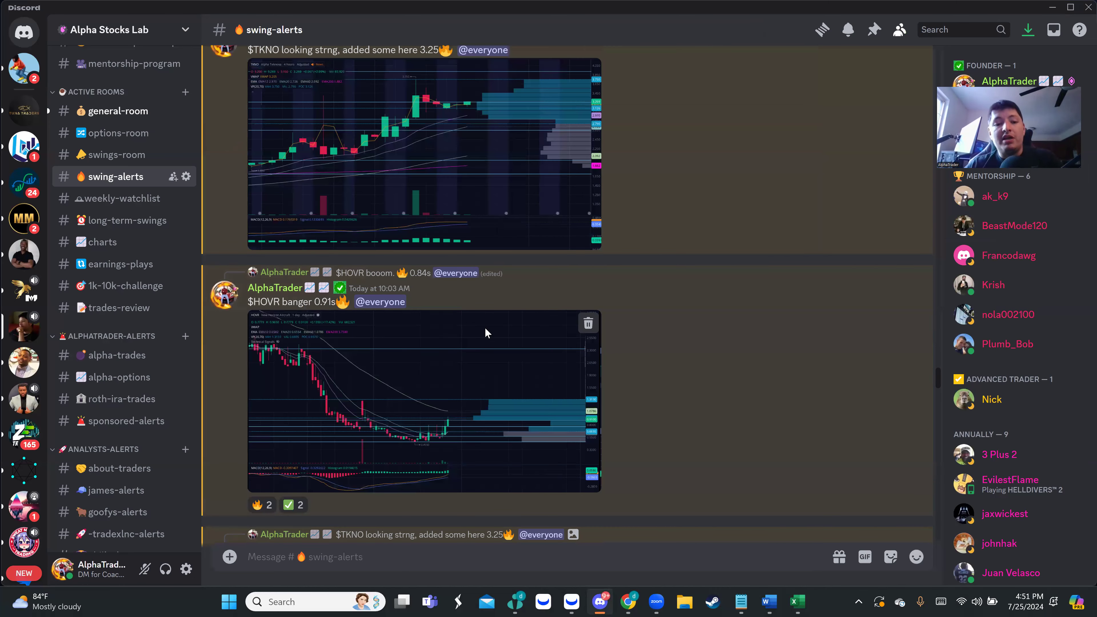
scroll(484, 335, "down", 4)
scroll(482, 326, "down", 8)
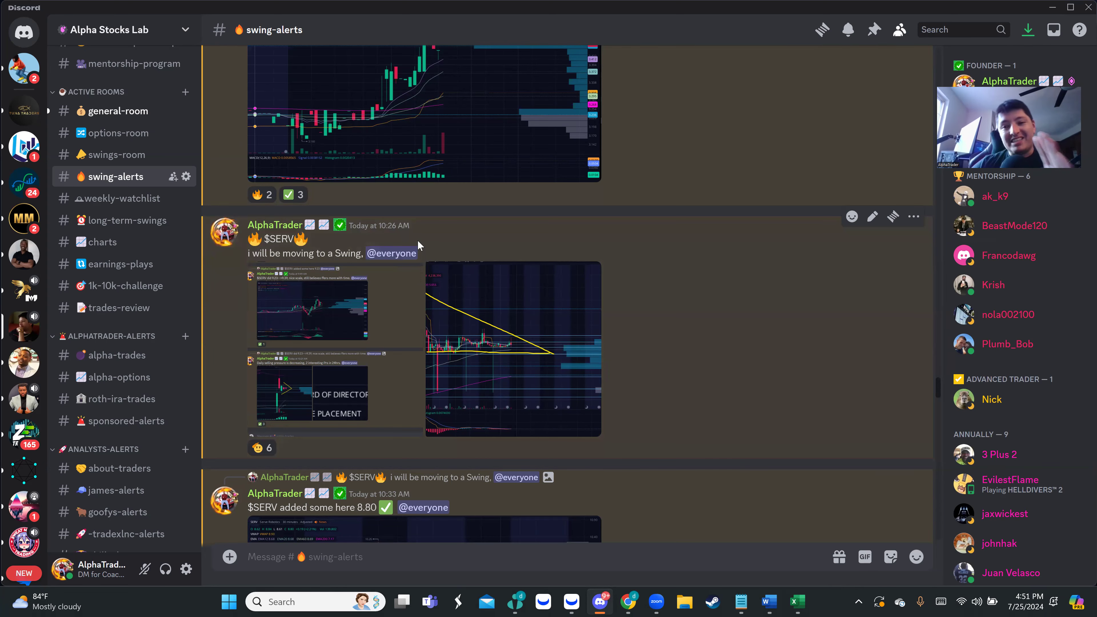
Read the SERV alerts with the 8.80 add and 9.30 profit scaling, and the SGMO alert with the 0.59 entry
scroll(439, 277, "down", 10)
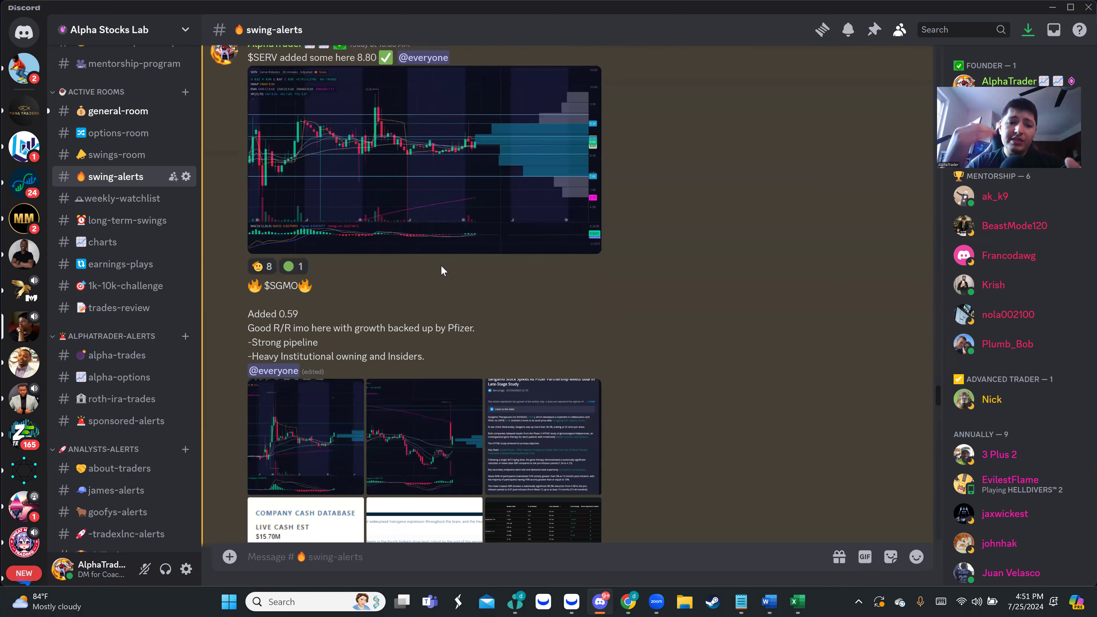
scroll(437, 277, "down", 10)
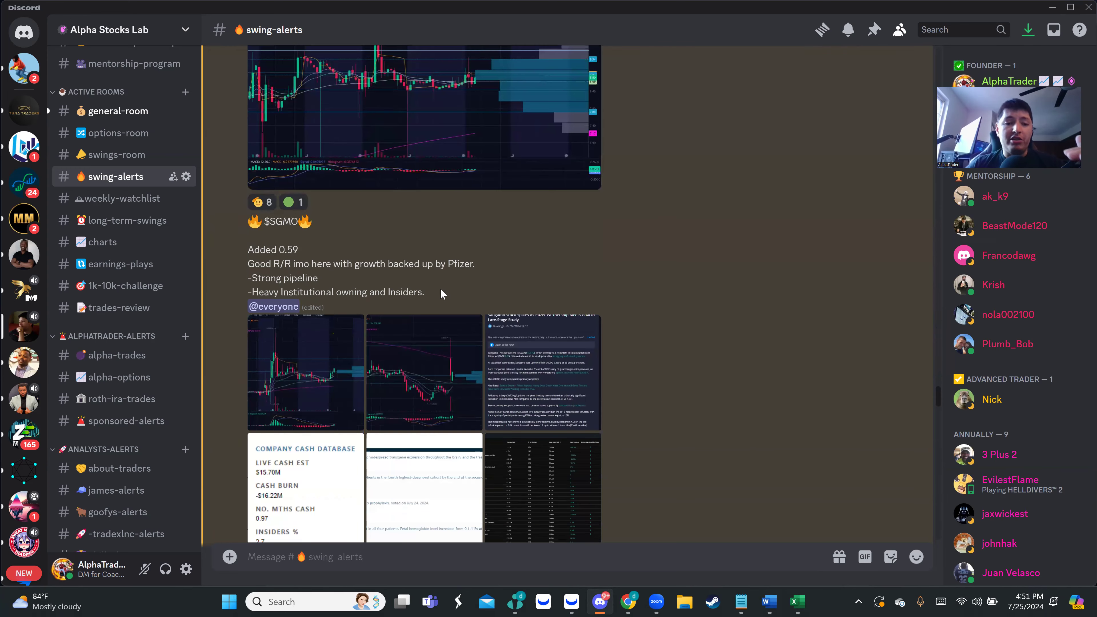
scroll(449, 310, "down", 4)
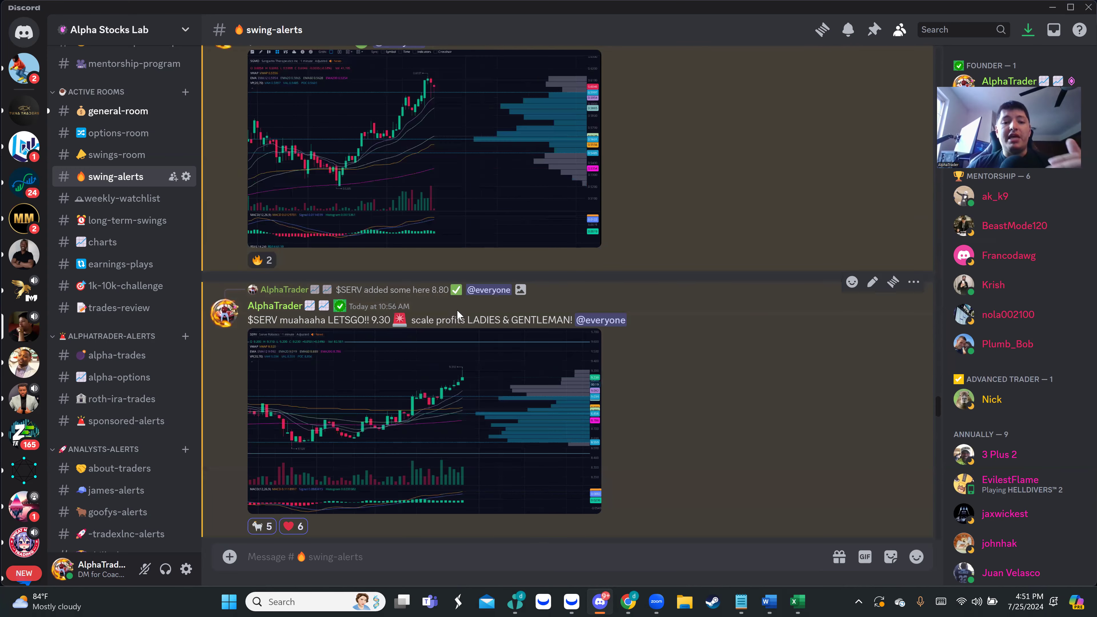
scroll(520, 386, "down", 4)
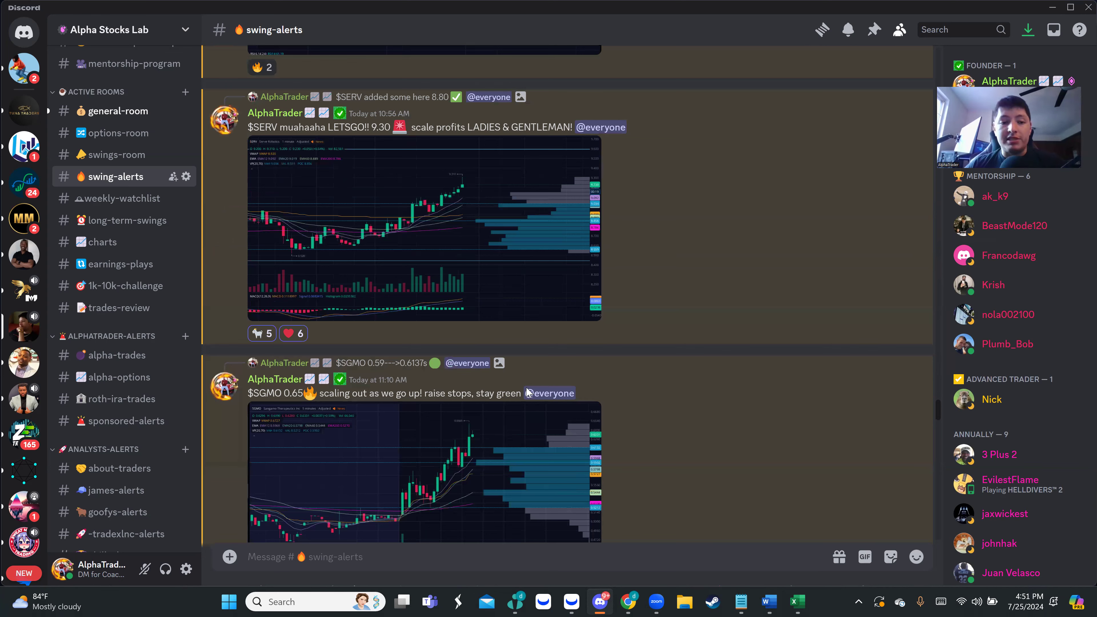
scroll(334, 149, "up", 14)
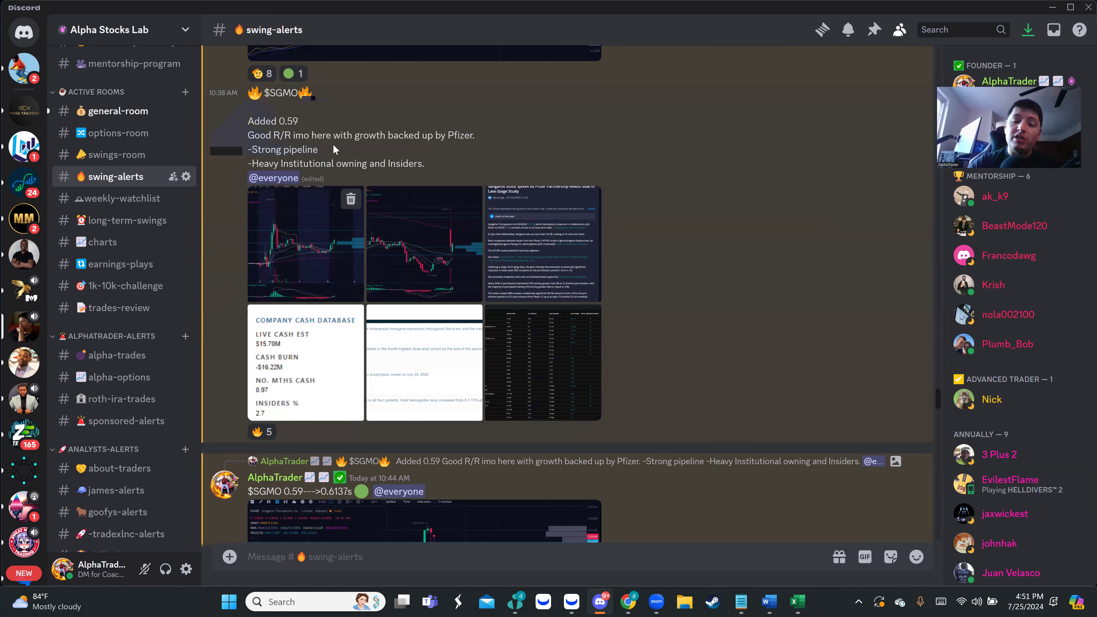
Switch to Webull and review the SGMO chart on the 5-minute and daily intervals
left_click(573, 603)
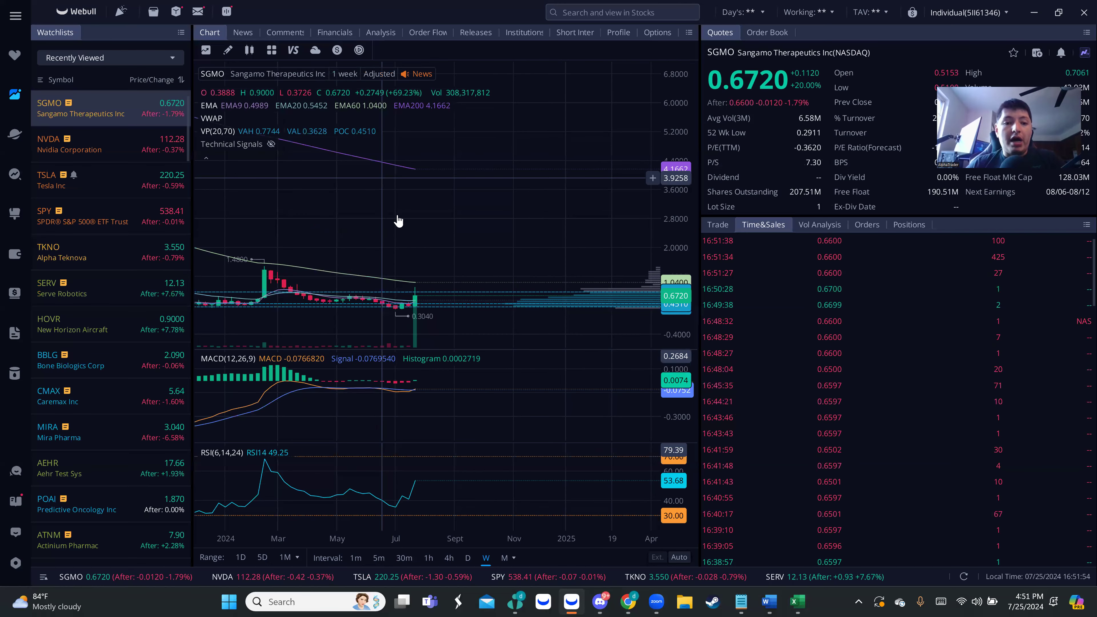
key("5")
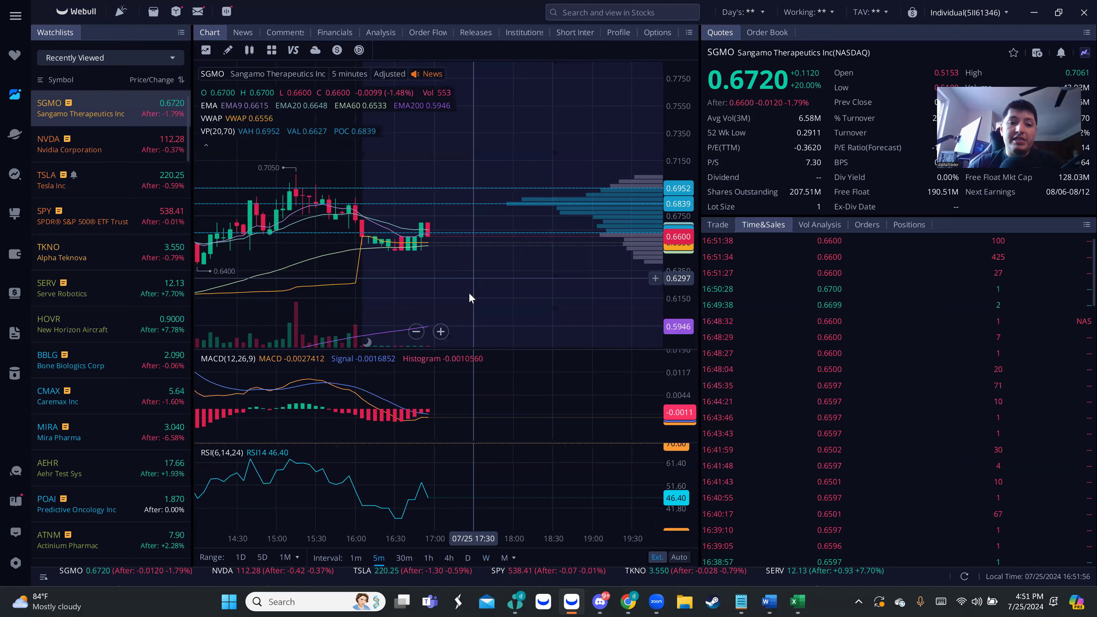
scroll(469, 293, "down", 2)
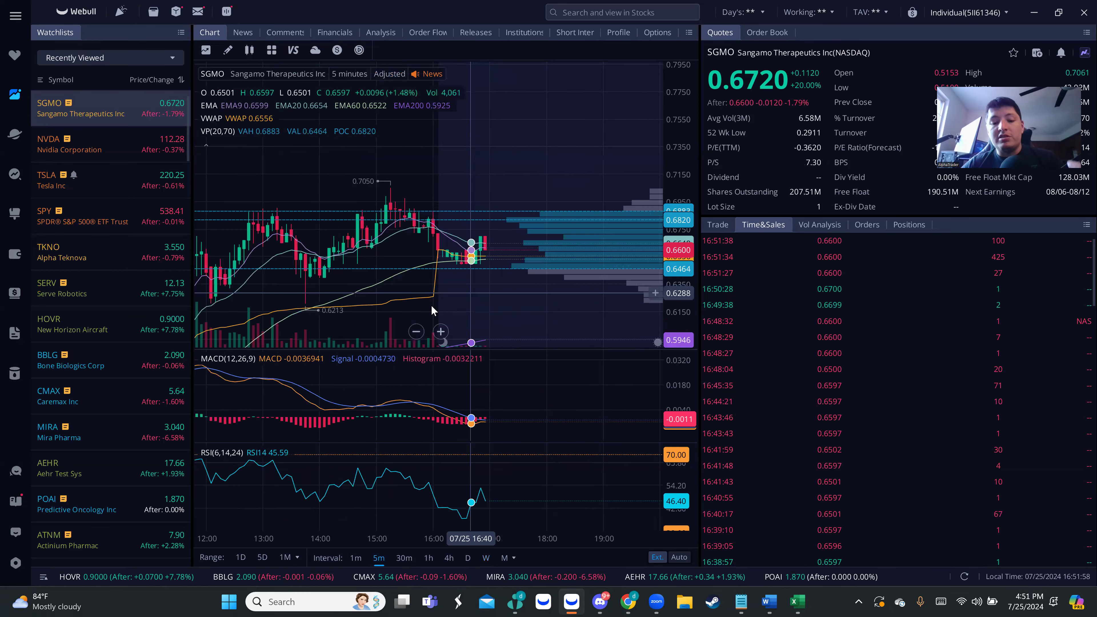
left_click(468, 558)
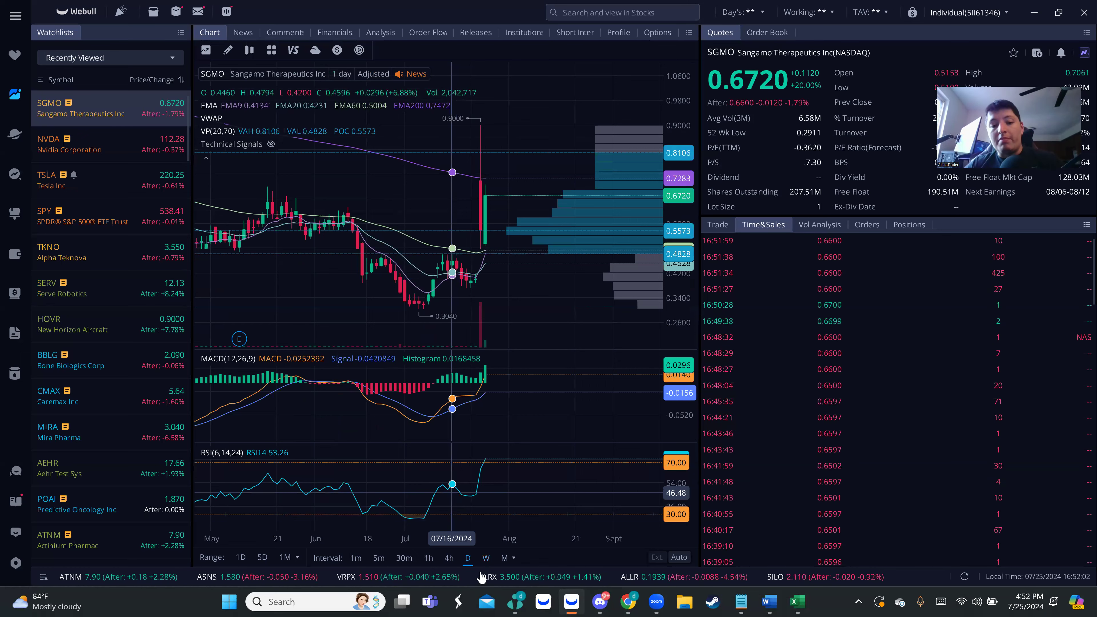
Set the SGMO chart to the weekly interval and stretch its price scale to examine the recent candles against the EMAs
key("w")
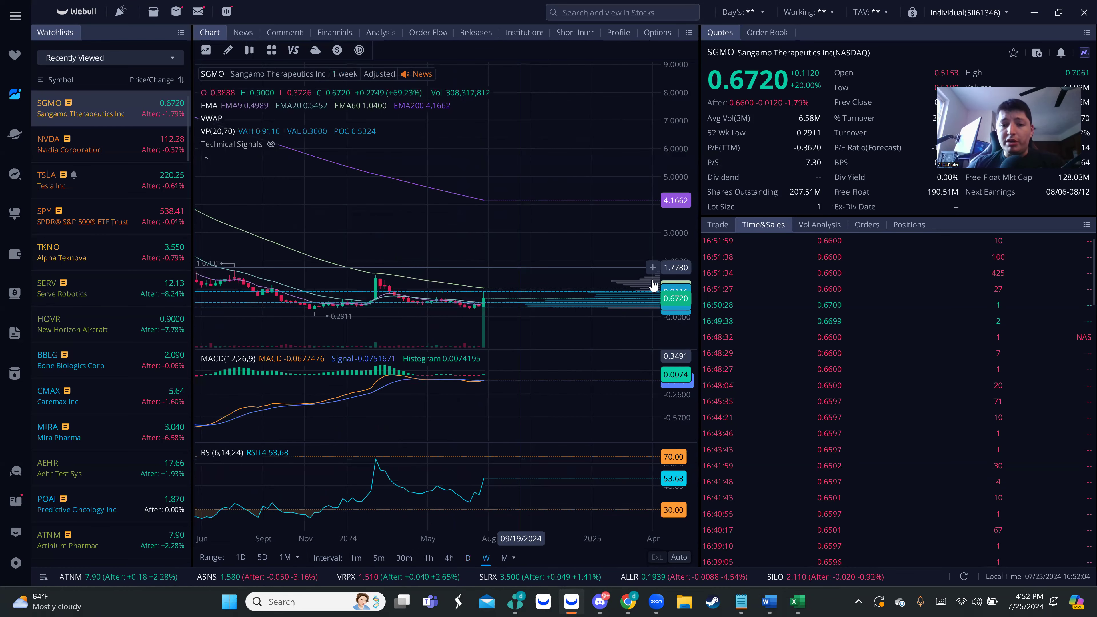
left_click_drag(683, 132, 683, 108)
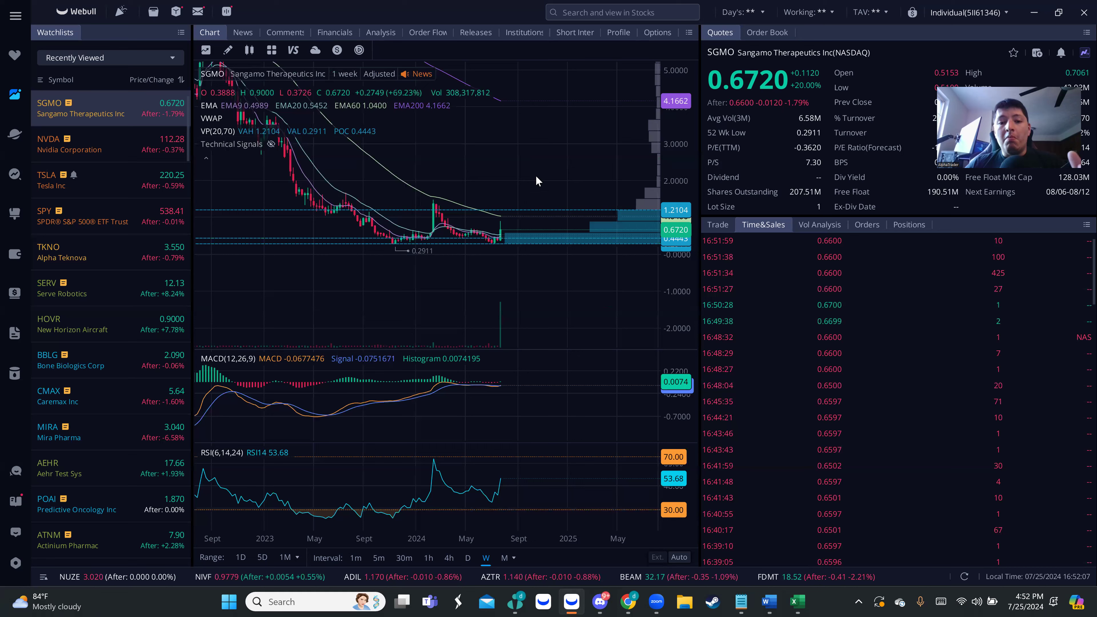
scroll(562, 281, "up", 3)
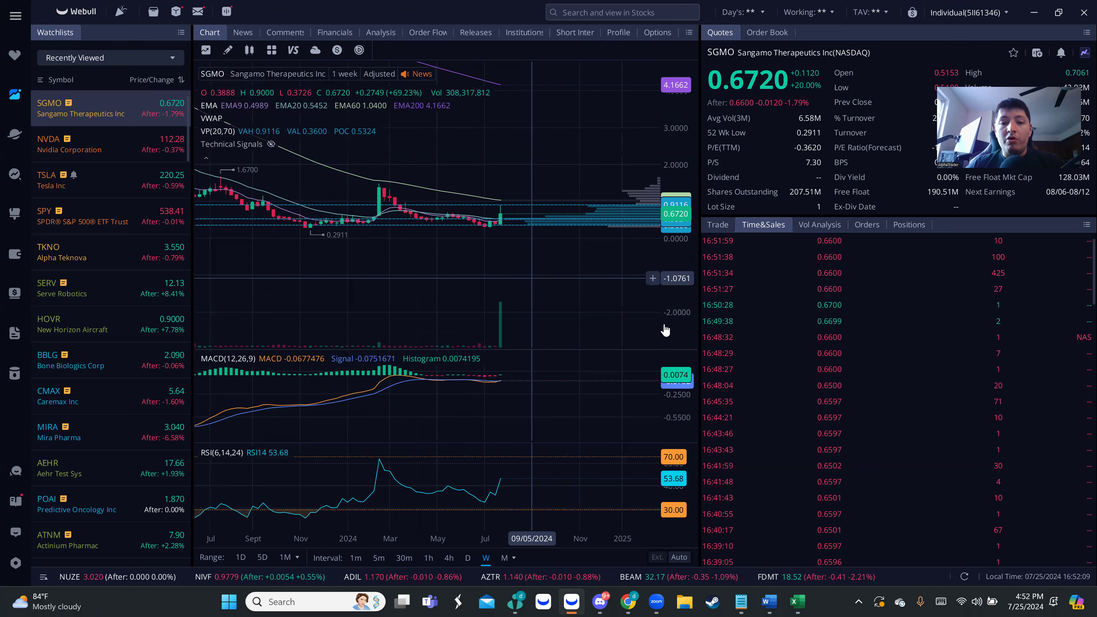
left_click_drag(671, 176, 671, 149)
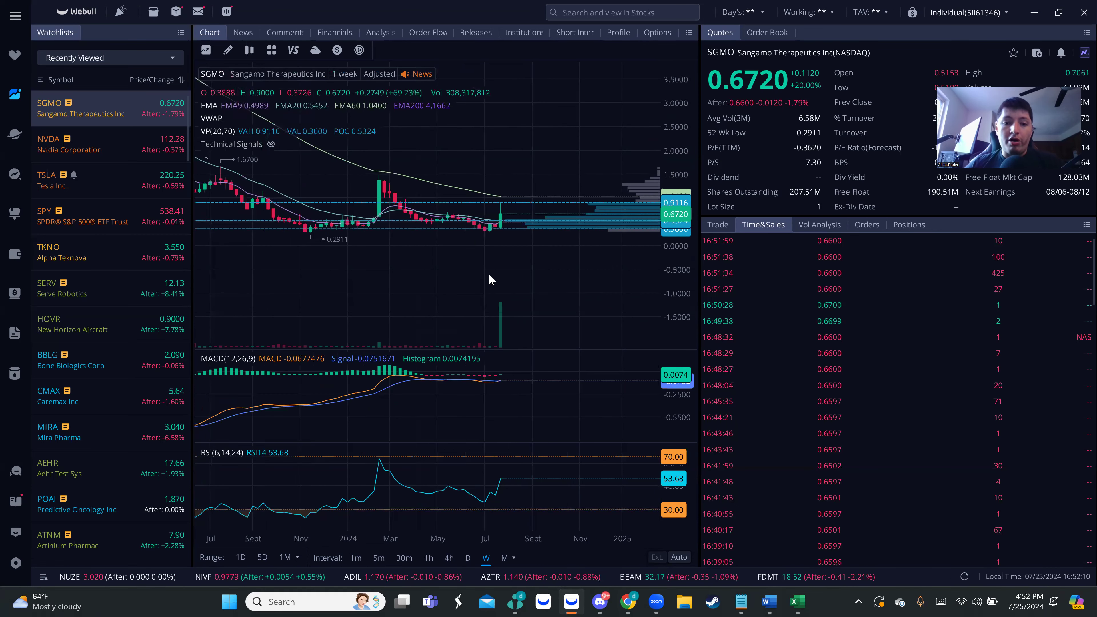
scroll(497, 272, "up", 2)
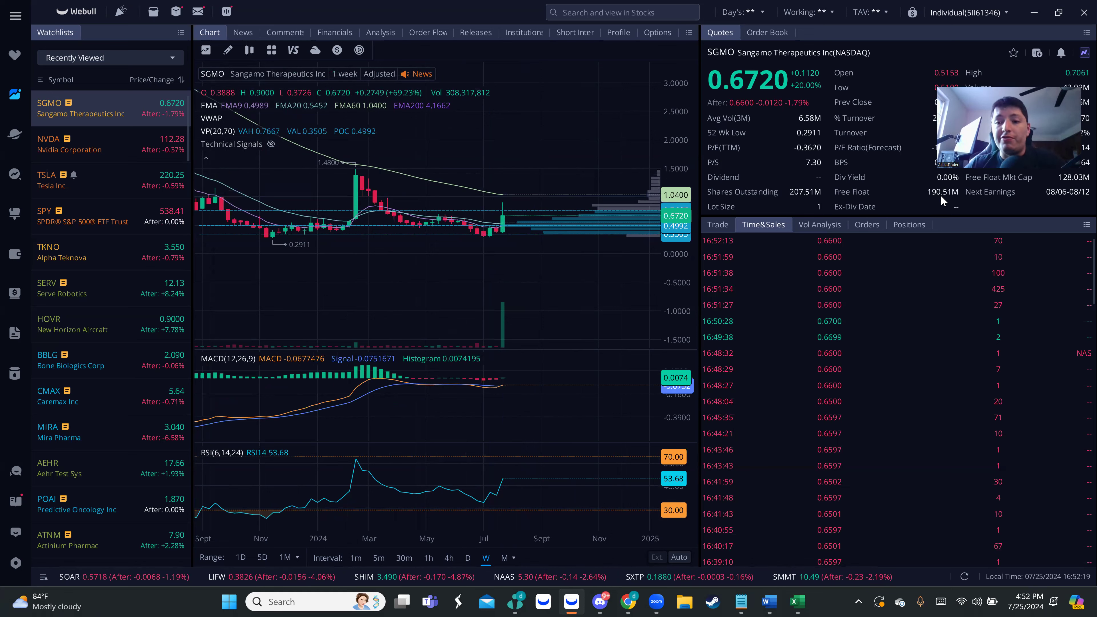
Switch to Discord and check the latest alpha-trades posts about the day's gains
left_click(601, 602)
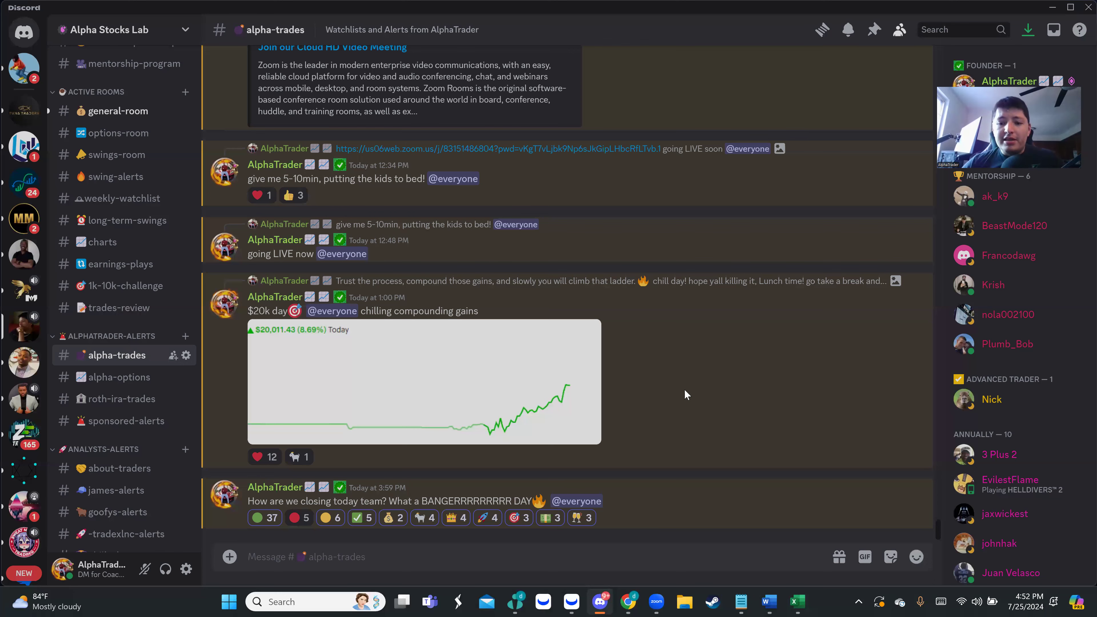
key("alt+Tab")
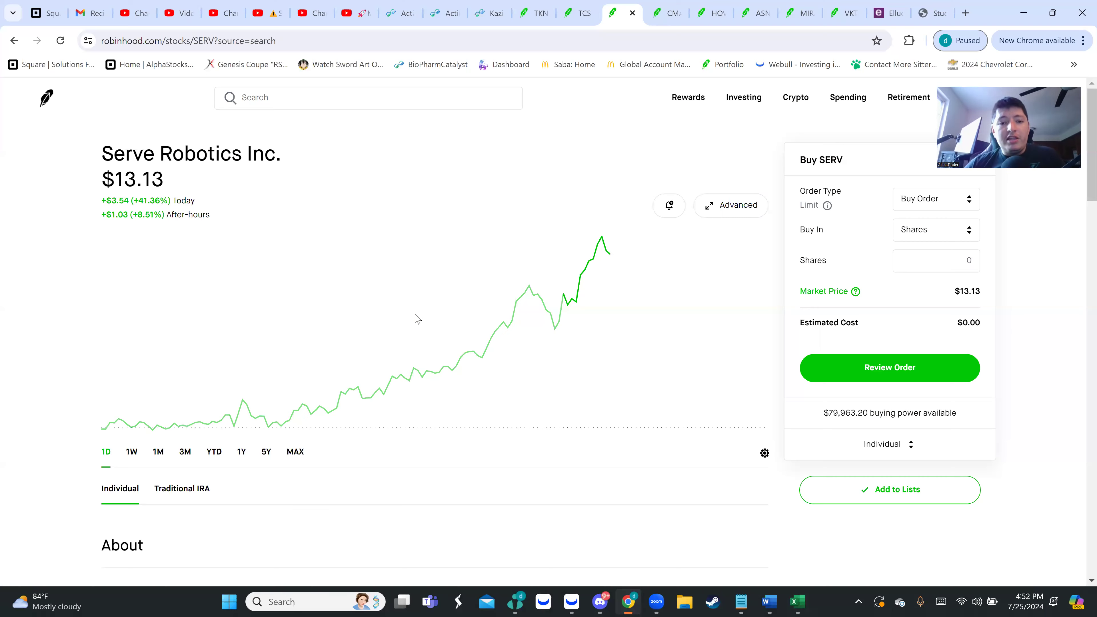
left_click(600, 603)
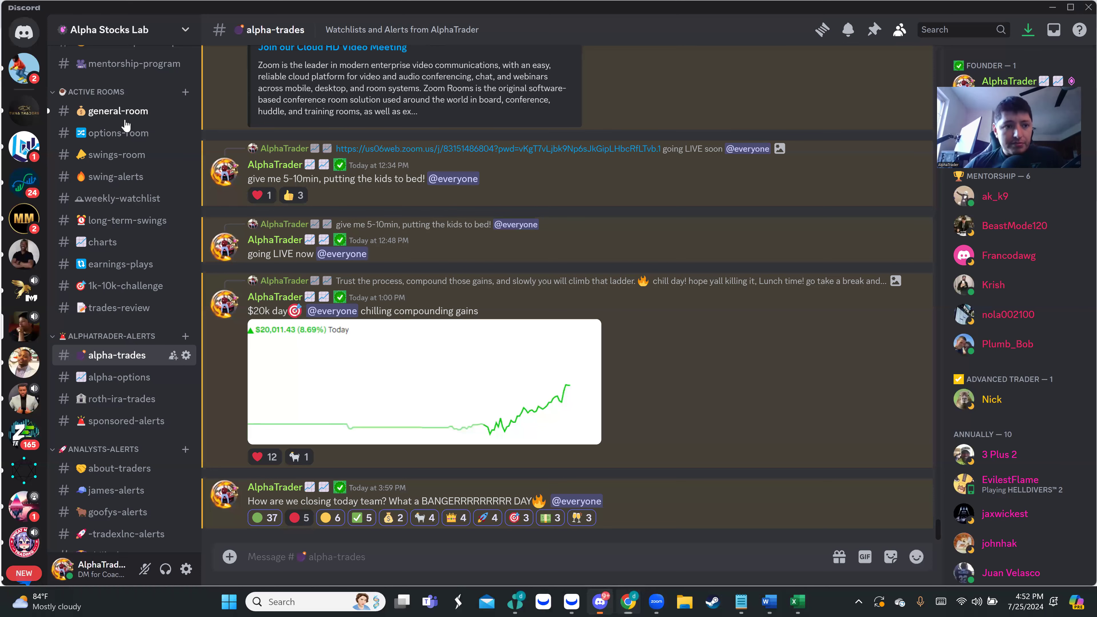
Open the weekly-brief channel, view this week's economic calendar image at full size, and close it
scroll(119, 100, "up", 5)
left_click(119, 98)
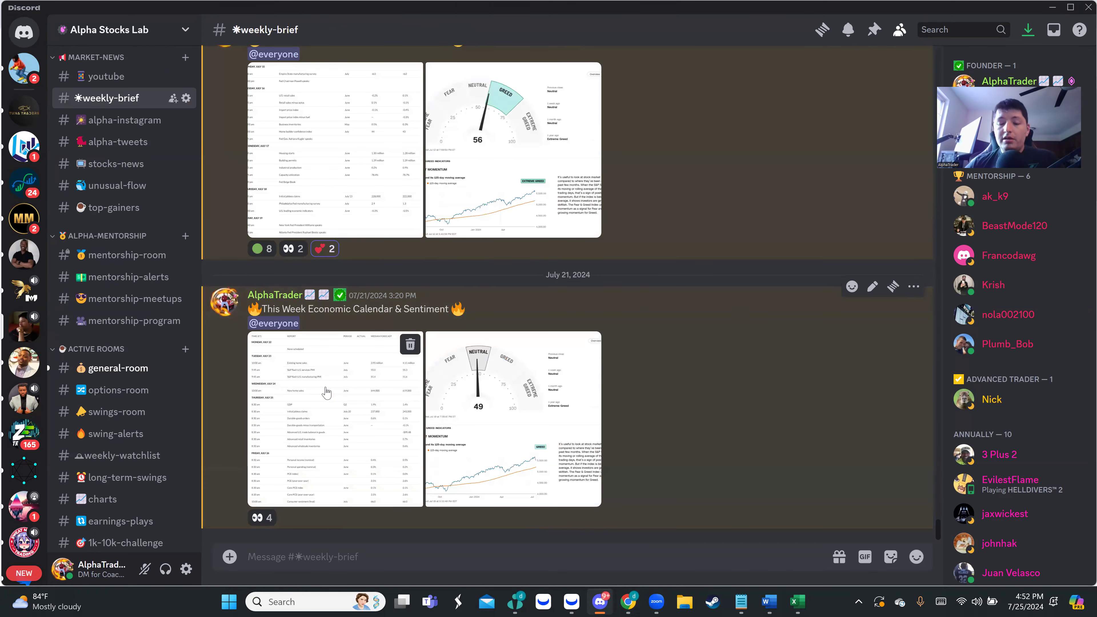
left_click(326, 388)
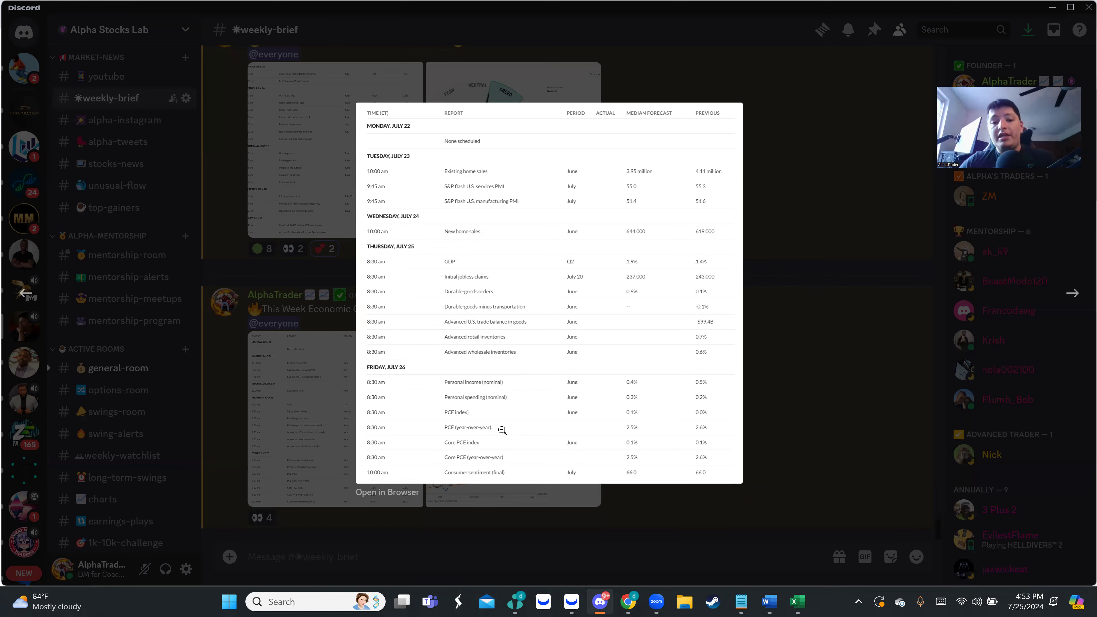
left_click(652, 570)
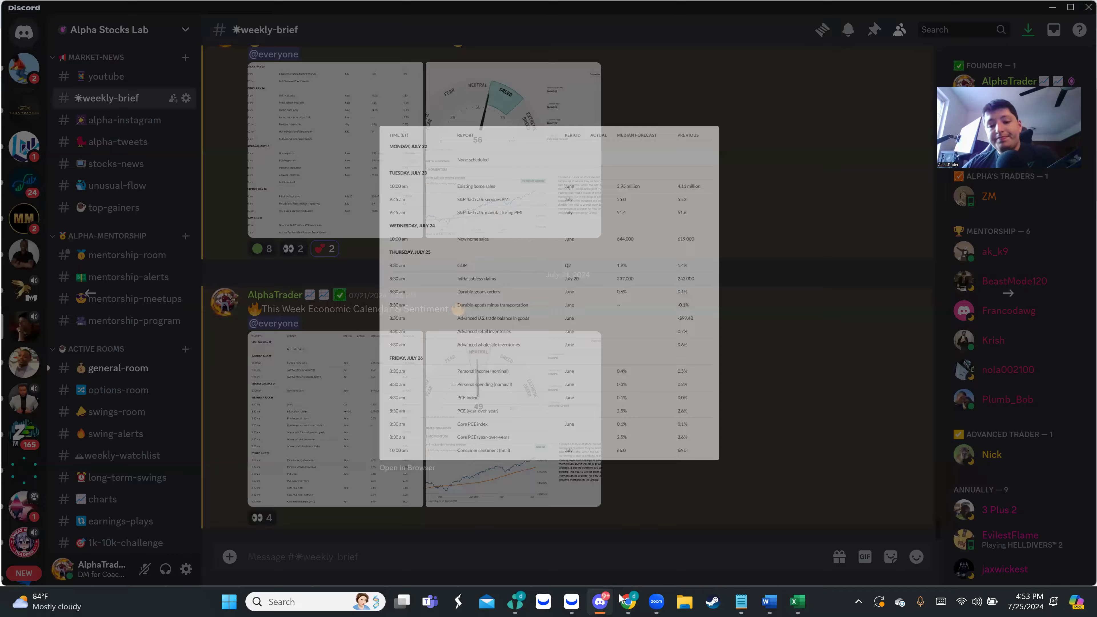
Trace the SPY, TSLA and NVDA alerts in Discord's alpha-options channel back to the July 25 morning SPY watch post
key("alt+Tab")
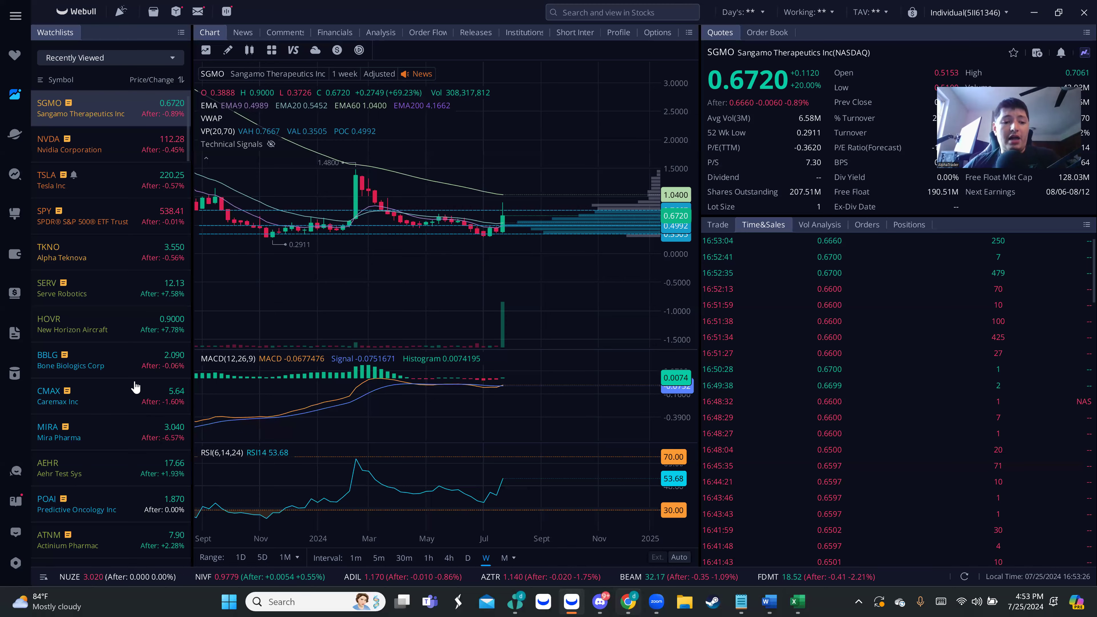
key("alt+Tab")
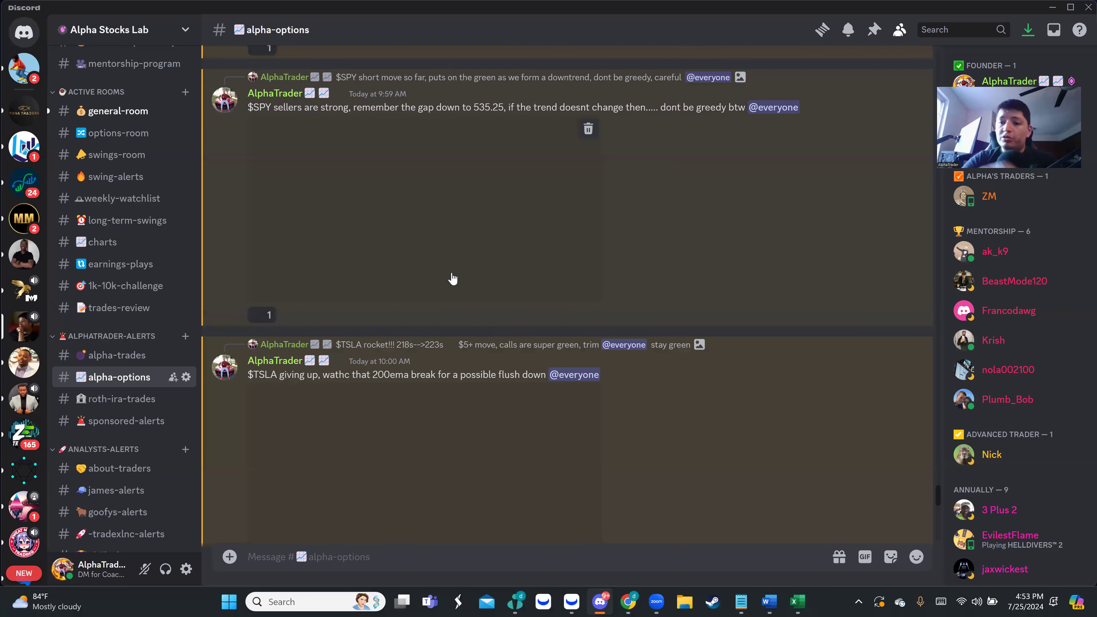
scroll(525, 316, "up", 10)
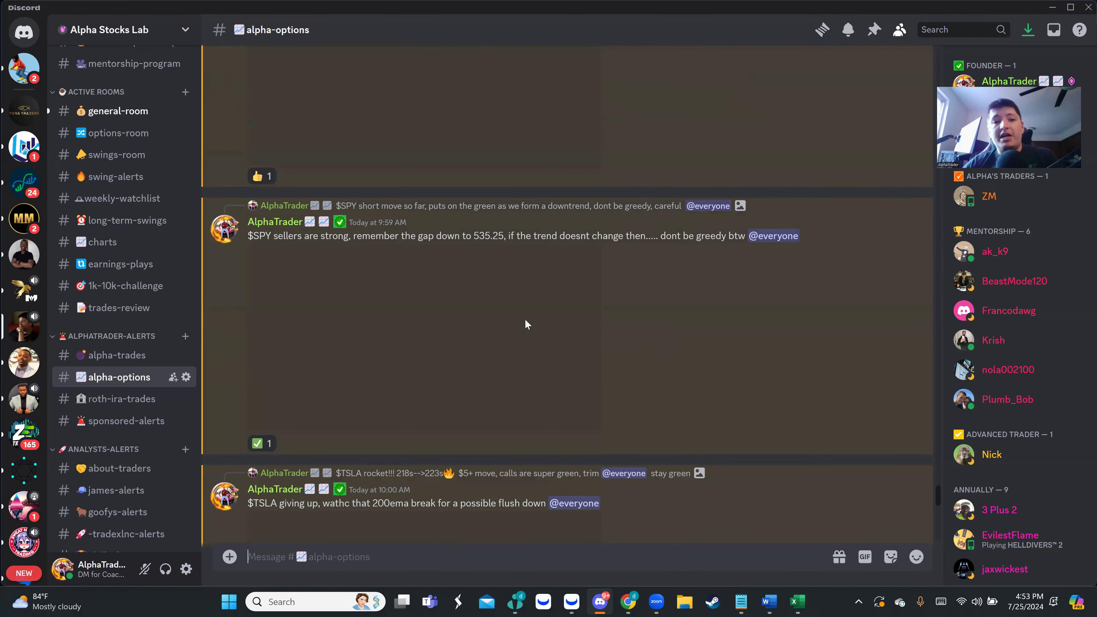
scroll(524, 316, "down", 10)
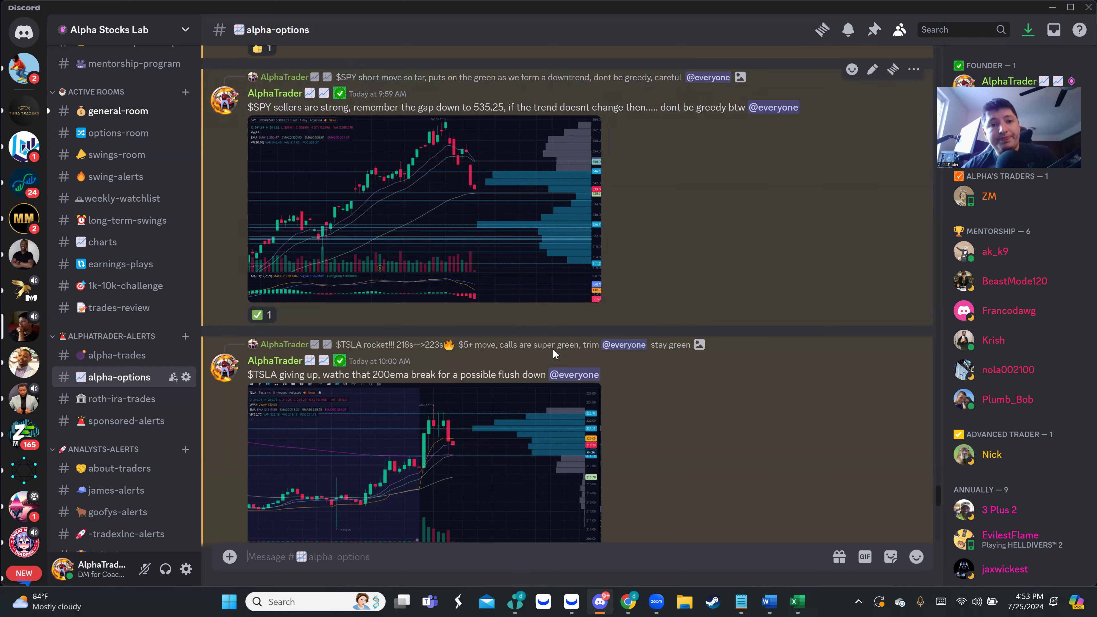
scroll(504, 329, "up", 9)
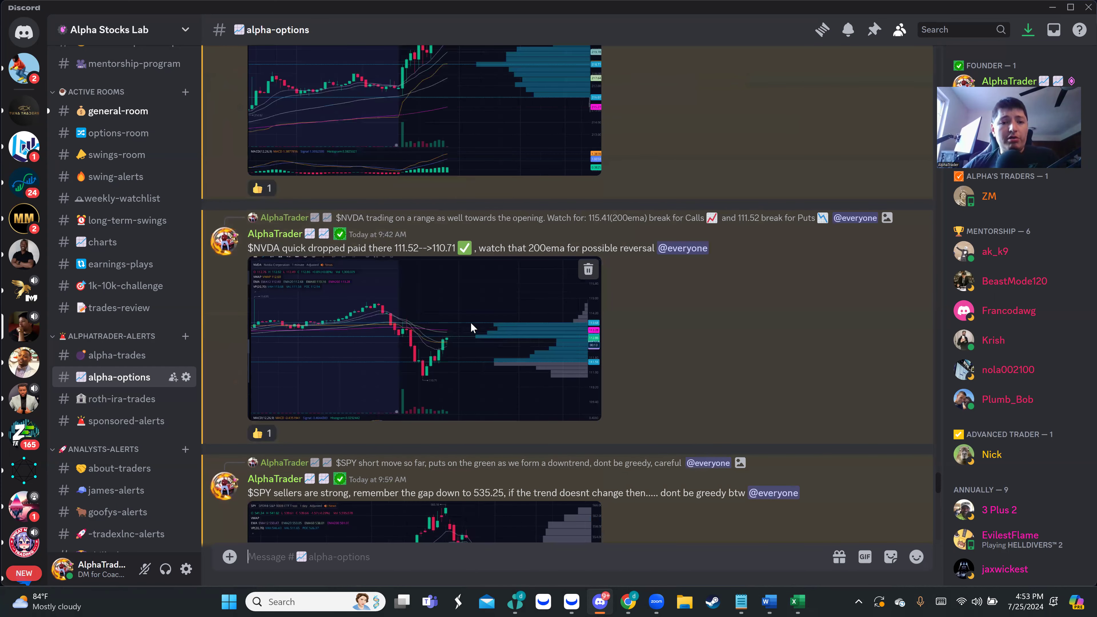
scroll(470, 323, "up", 5)
scroll(432, 225, "up", 5)
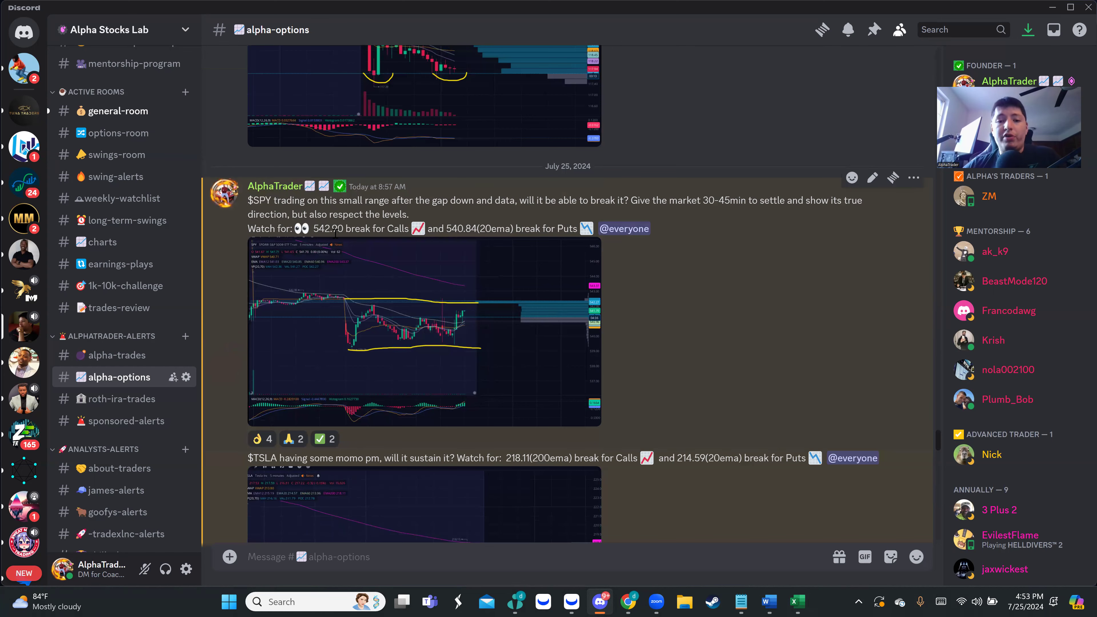
Compare SPY's 5-minute morning price action in Webull with the 542.90 calls and 540.84 puts levels posted in Discord
left_click(571, 602)
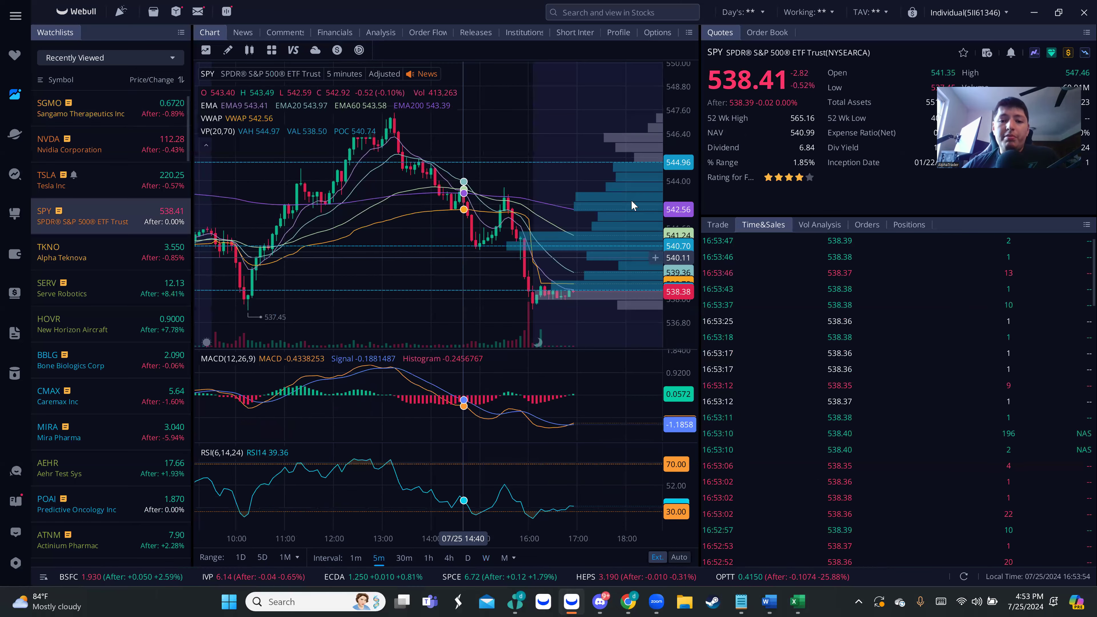
left_click_drag(203, 258, 404, 241)
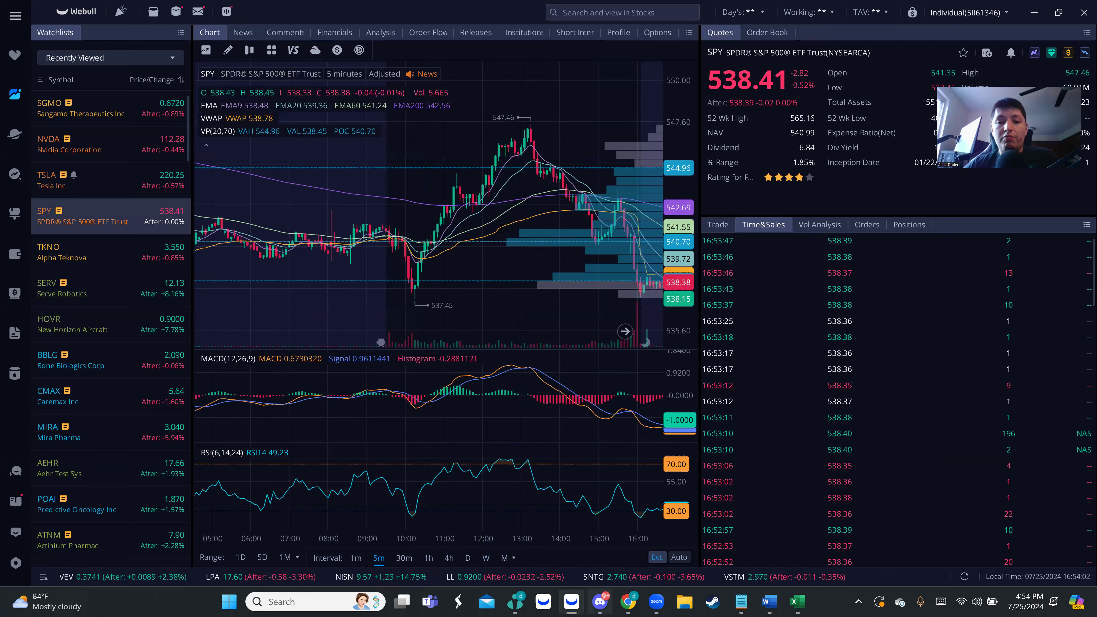
left_click(601, 602)
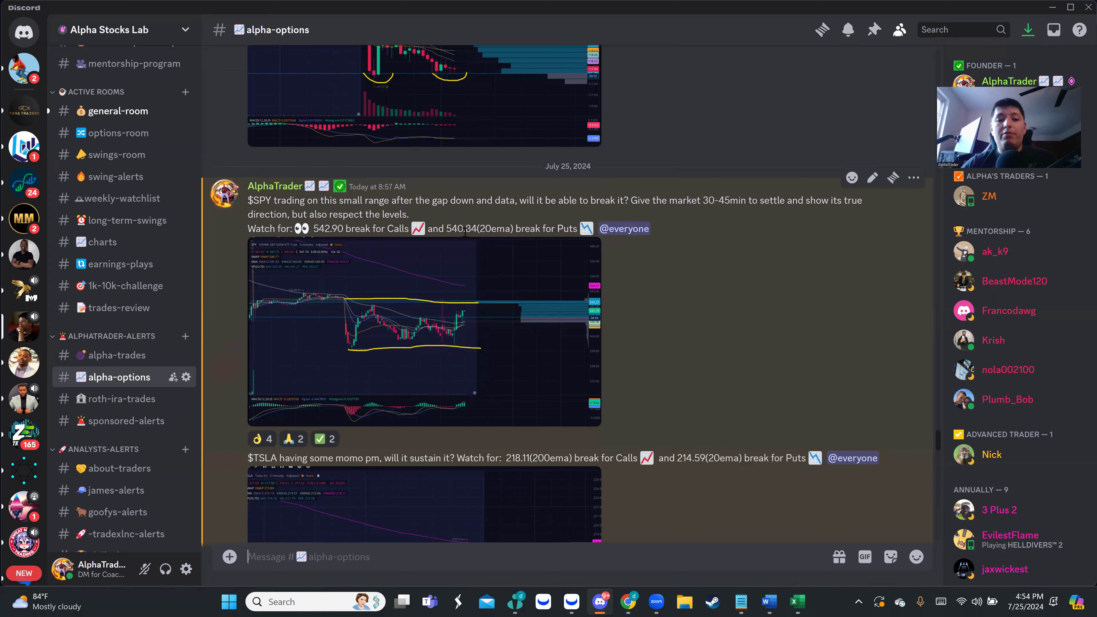
key("alt+Tab")
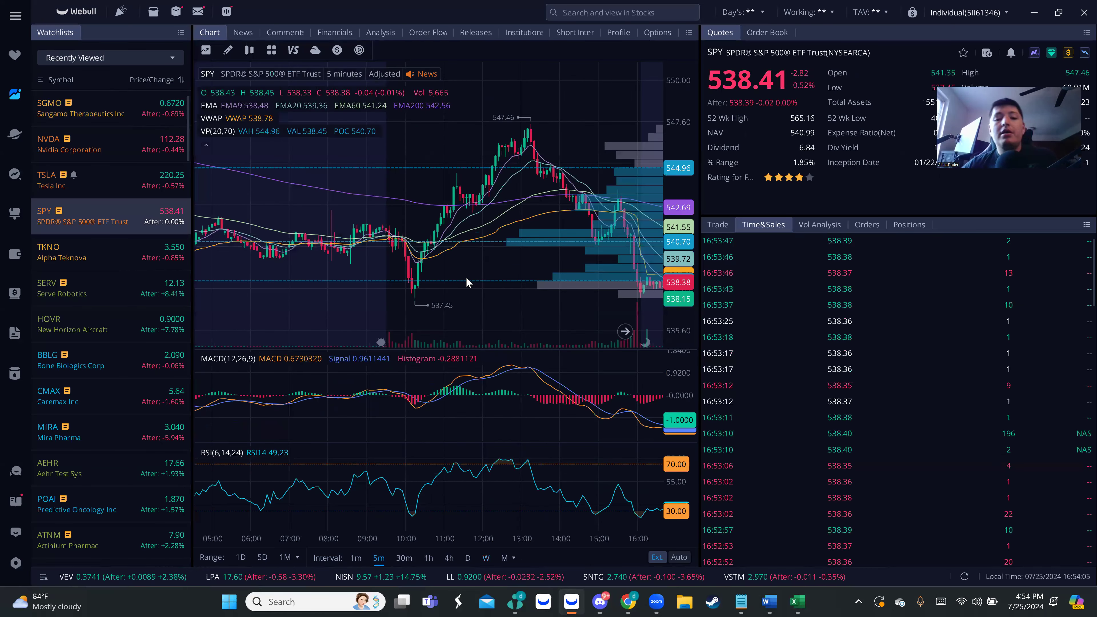
Examine SPY's 5-minute chart for July 25 from the morning low through the midday peak to the close
scroll(455, 296, "up", 3)
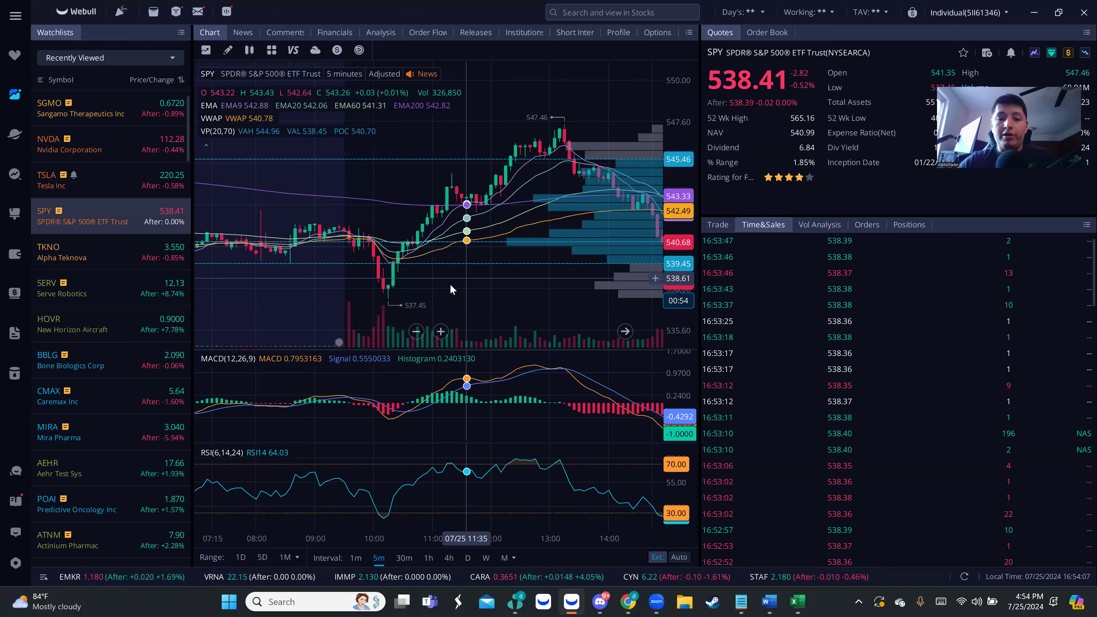
scroll(496, 303, "up", 1)
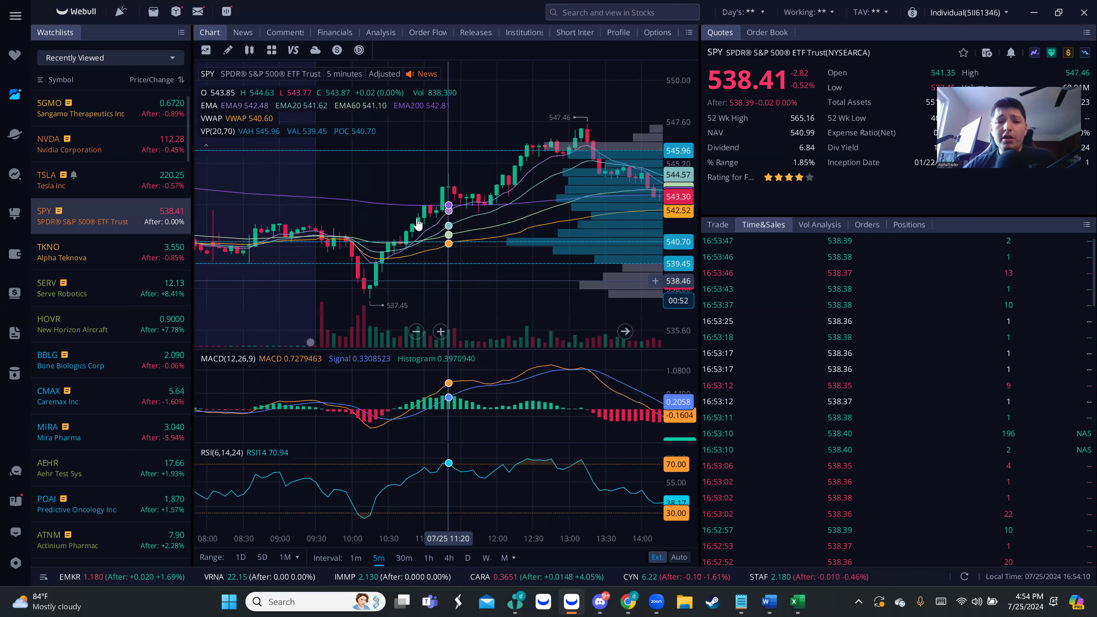
scroll(396, 264, "down", 1)
left_click_drag(385, 233, 385, 274)
left_click_drag(531, 222, 463, 186)
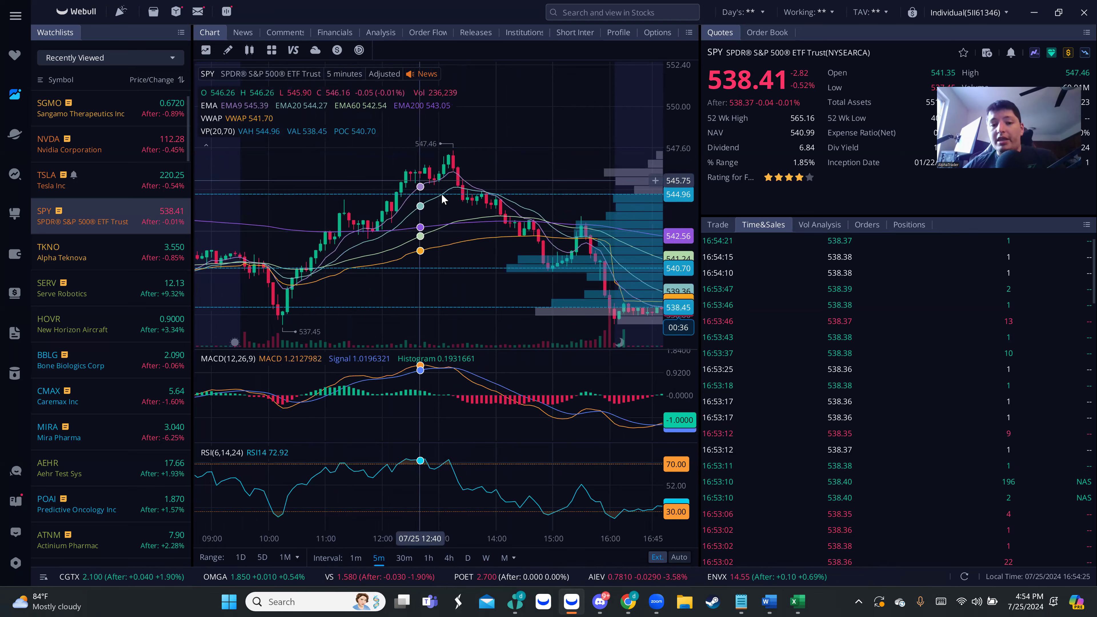
left_click_drag(603, 331, 566, 297)
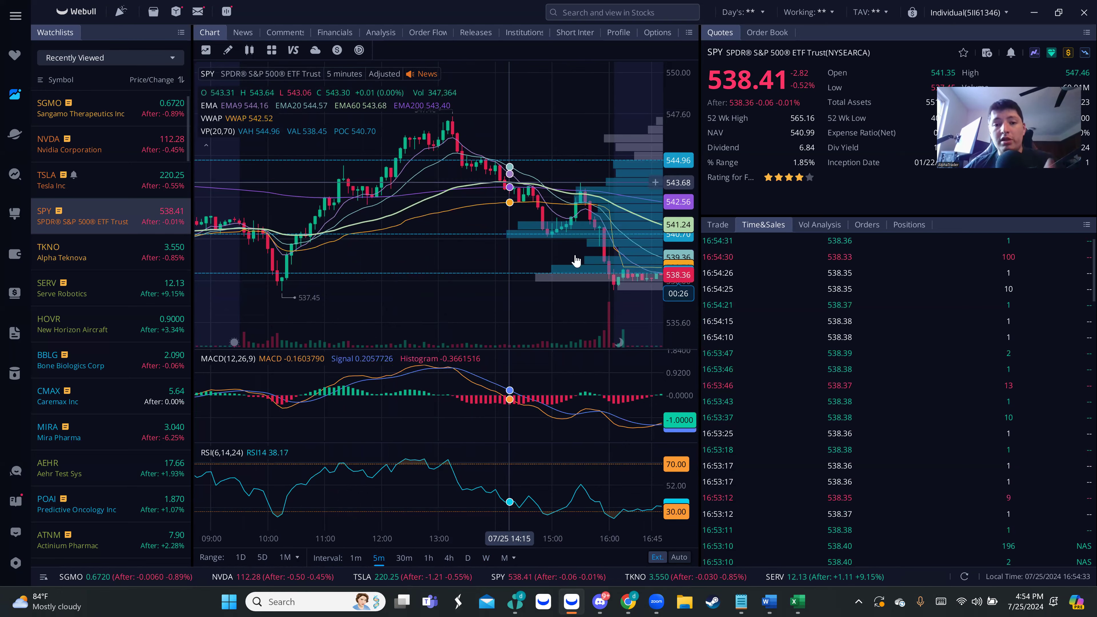
Switch to Discord and follow the alpha-options alerts from the morning SPY watch post to the 9:59 AM SPY gap-down post
left_click(599, 593)
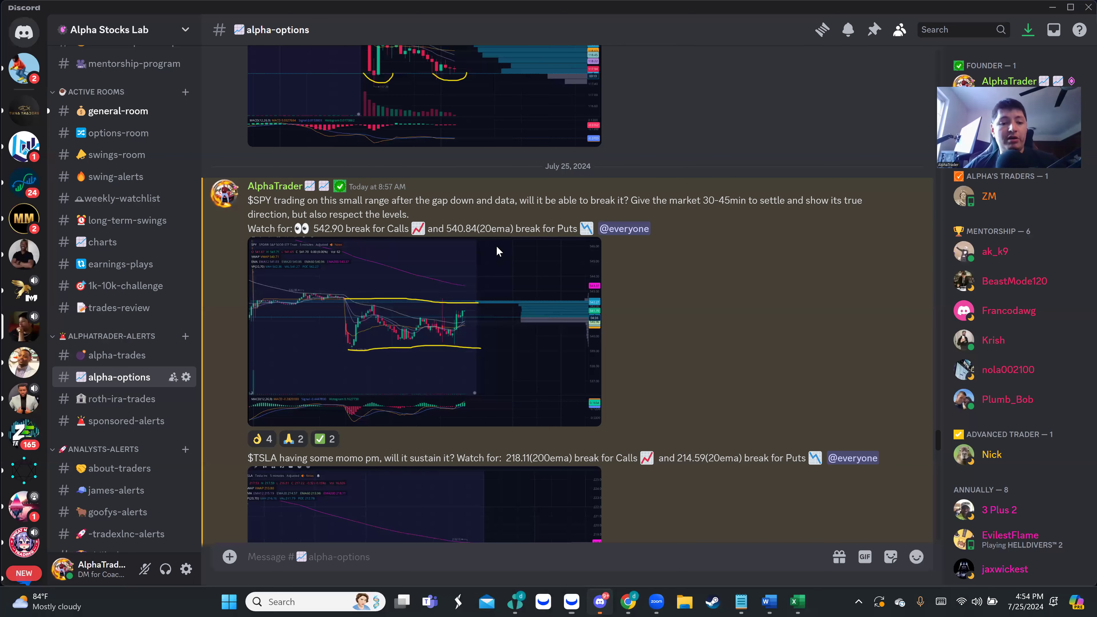
scroll(498, 252, "down", 10)
scroll(497, 248, "down", 10)
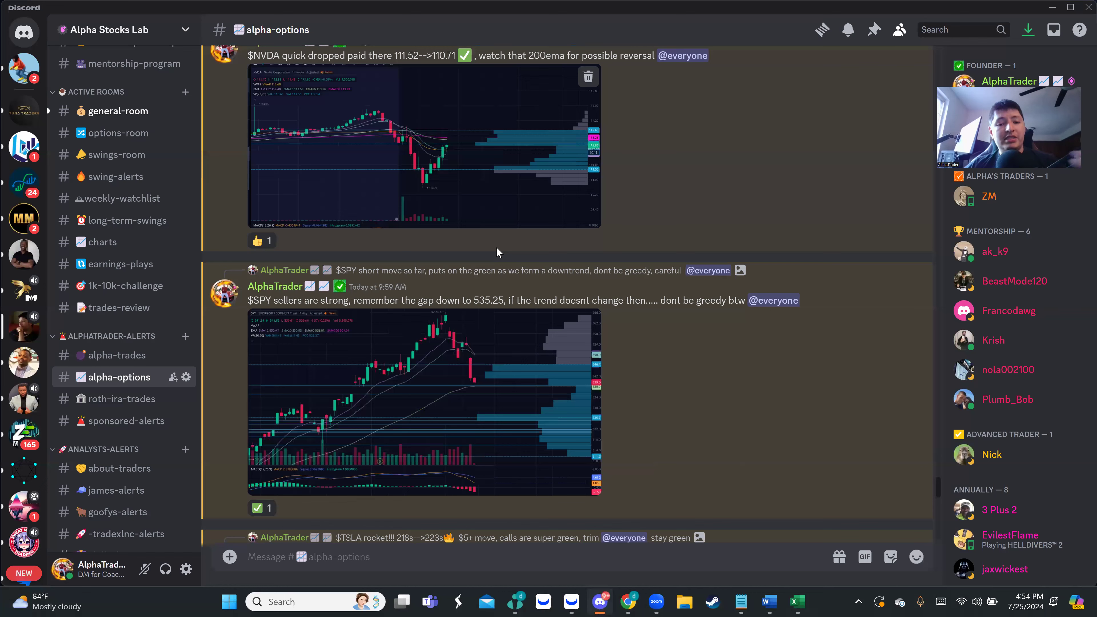
scroll(509, 268, "down", 3)
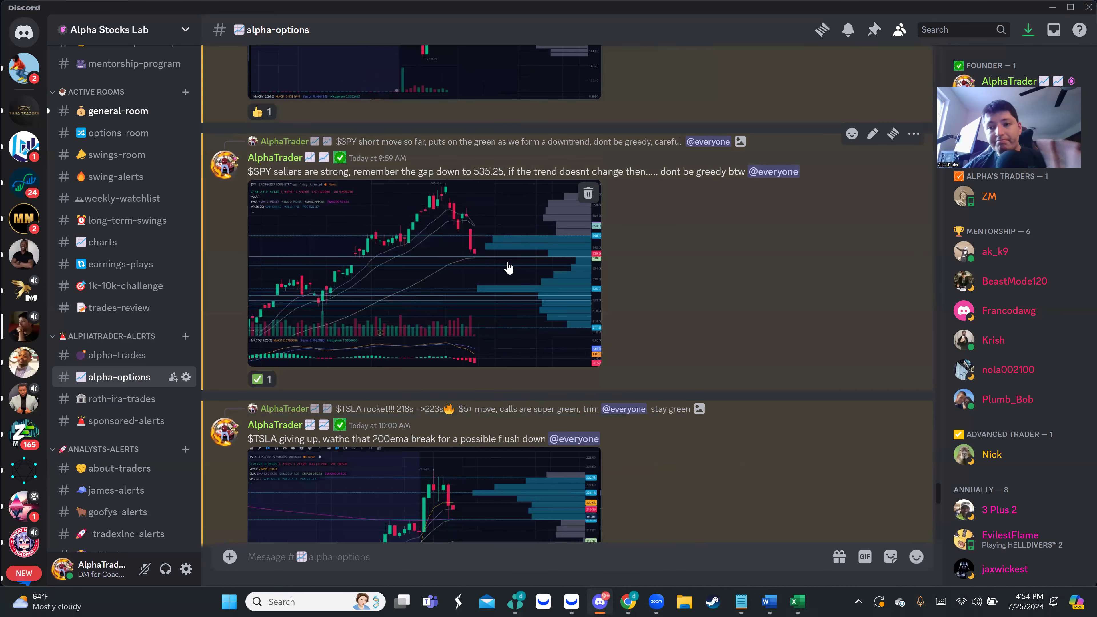
Switch to Webull and examine SPY's pullback on the daily chart against the drawn support and gap lines
left_click(572, 602)
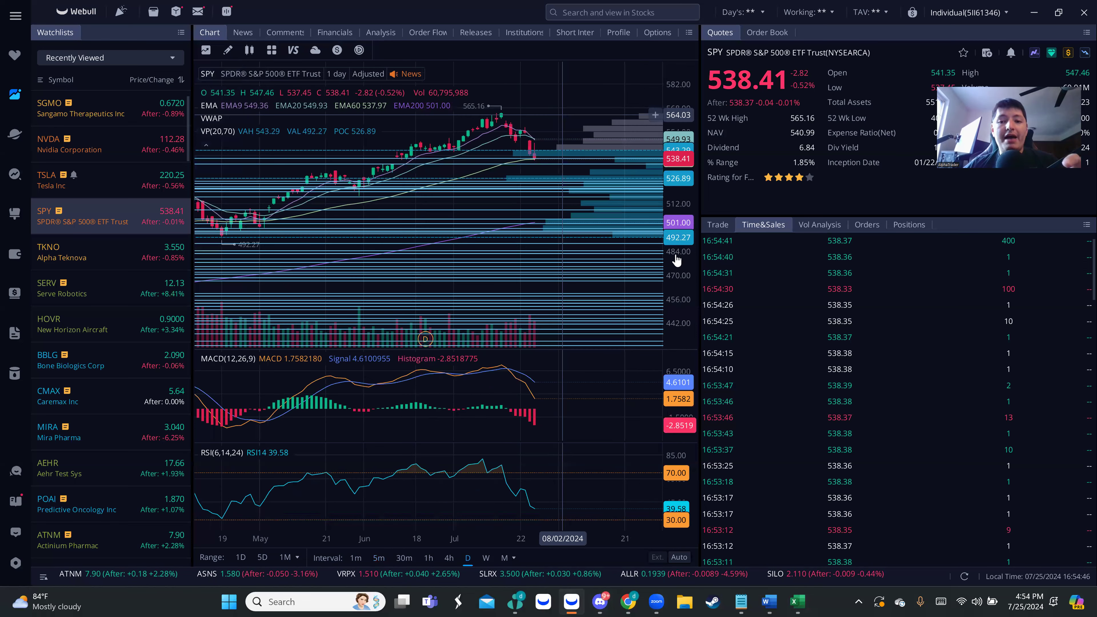
left_click_drag(688, 173, 686, 146)
left_click_drag(680, 244, 673, 131)
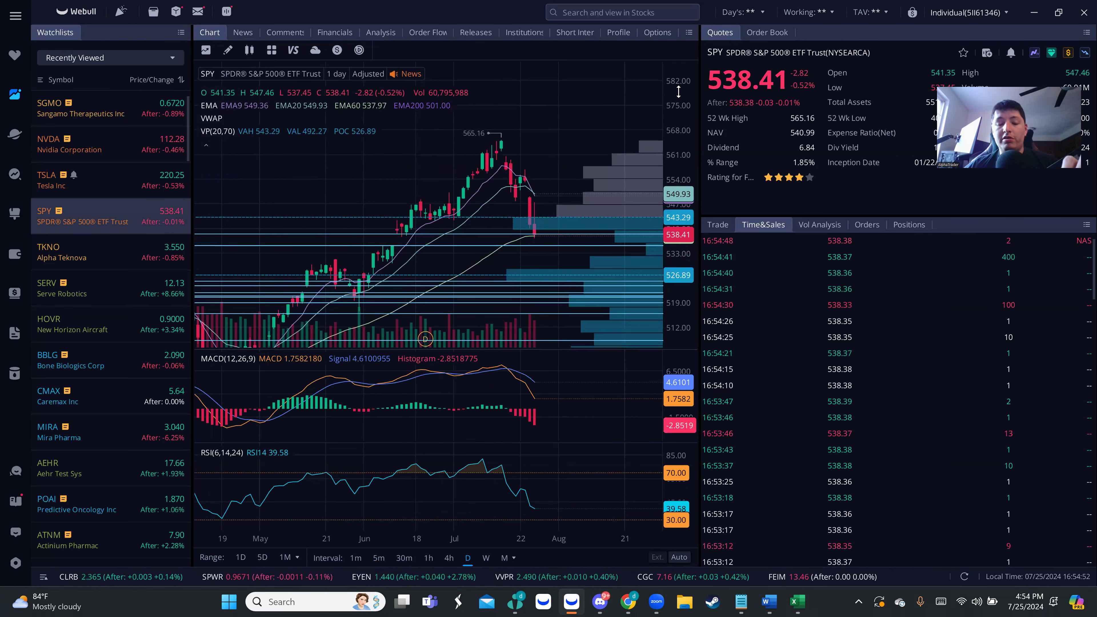
left_click_drag(680, 240, 679, 92)
scroll(556, 182, "up", 3)
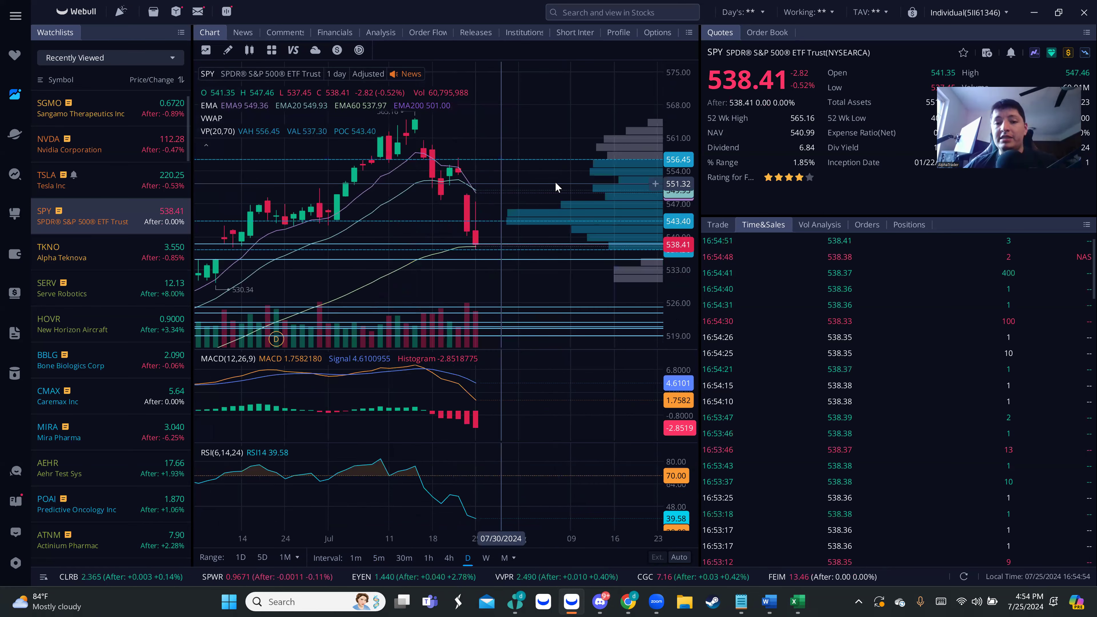
scroll(555, 182, "up", 3)
scroll(648, 166, "down", 1)
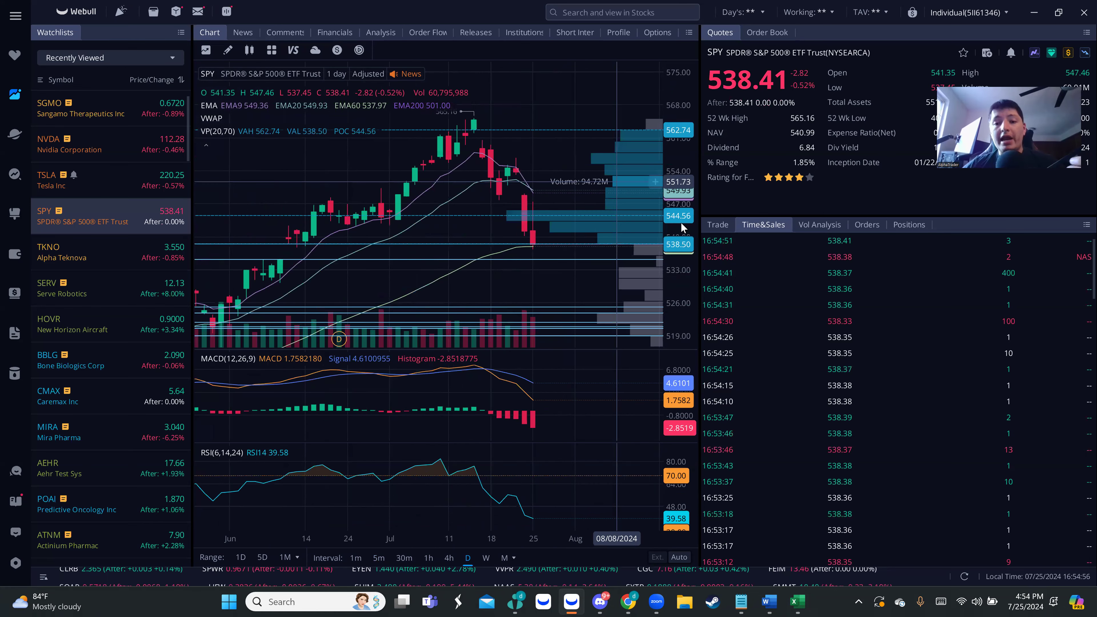
left_click_drag(681, 222, 690, 246)
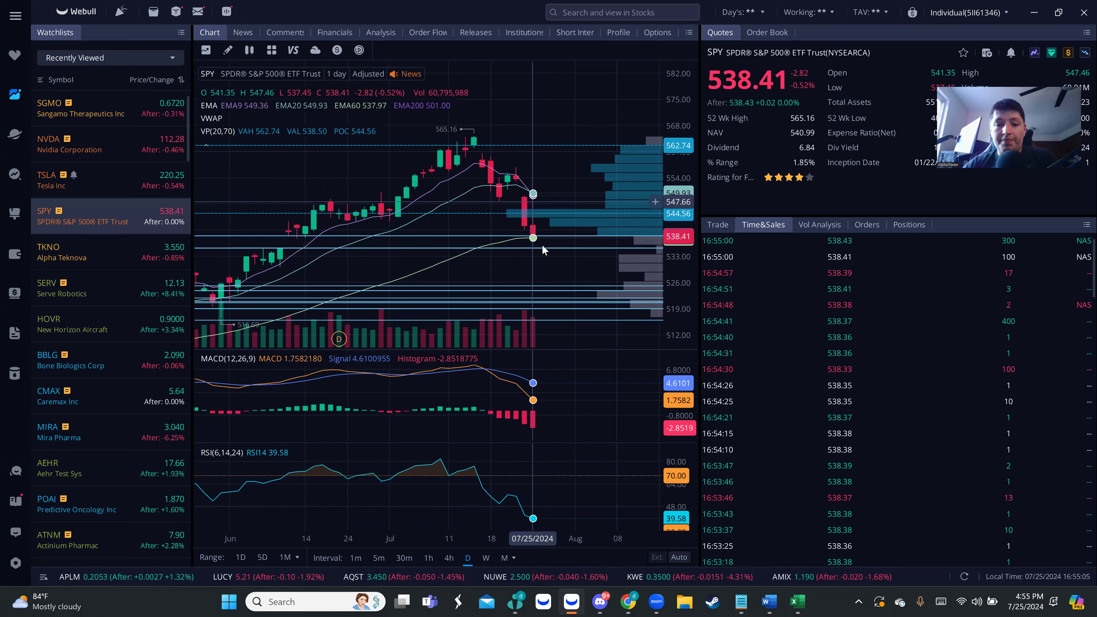
scroll(567, 261, "up", 4)
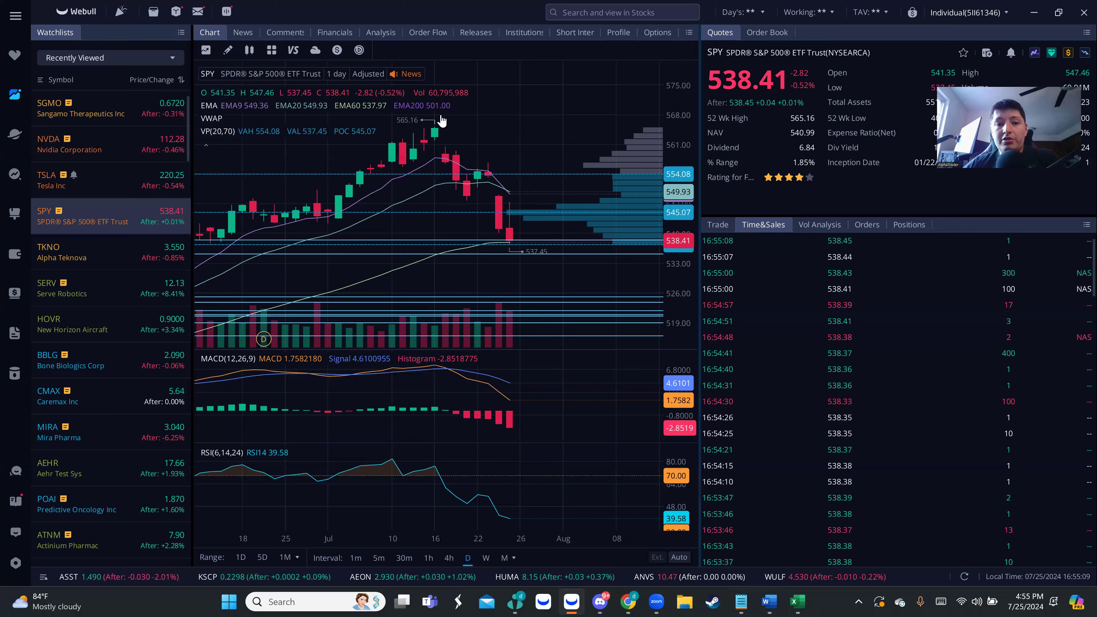
scroll(583, 272, "down", 3)
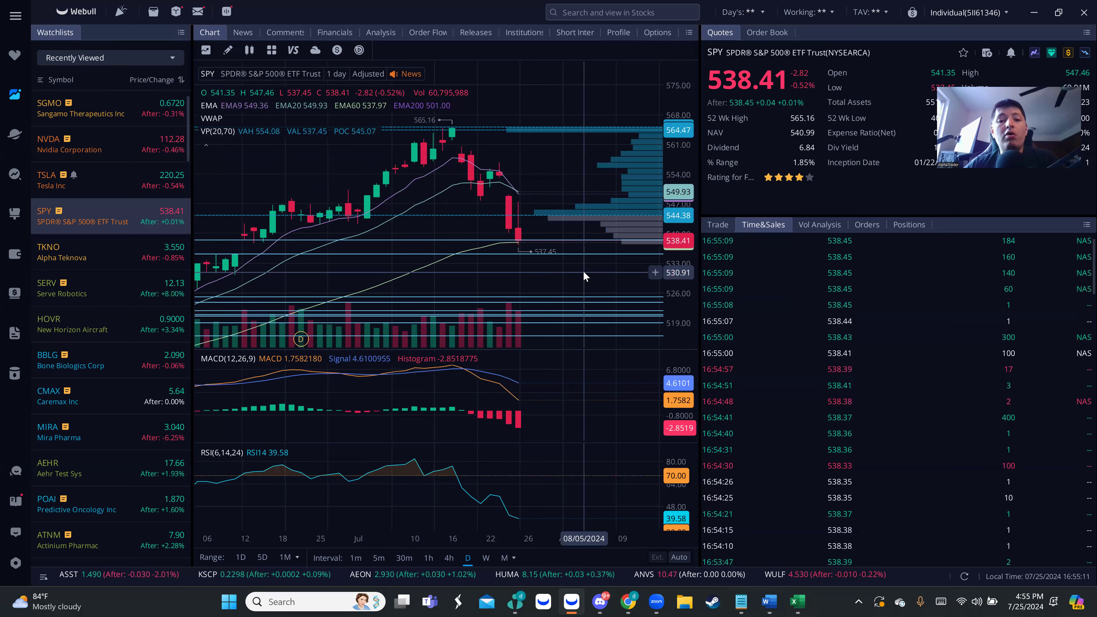
Check the point values of the parallel drawing just below SPY's latest daily candle and close its settings unchanged
left_click(566, 254)
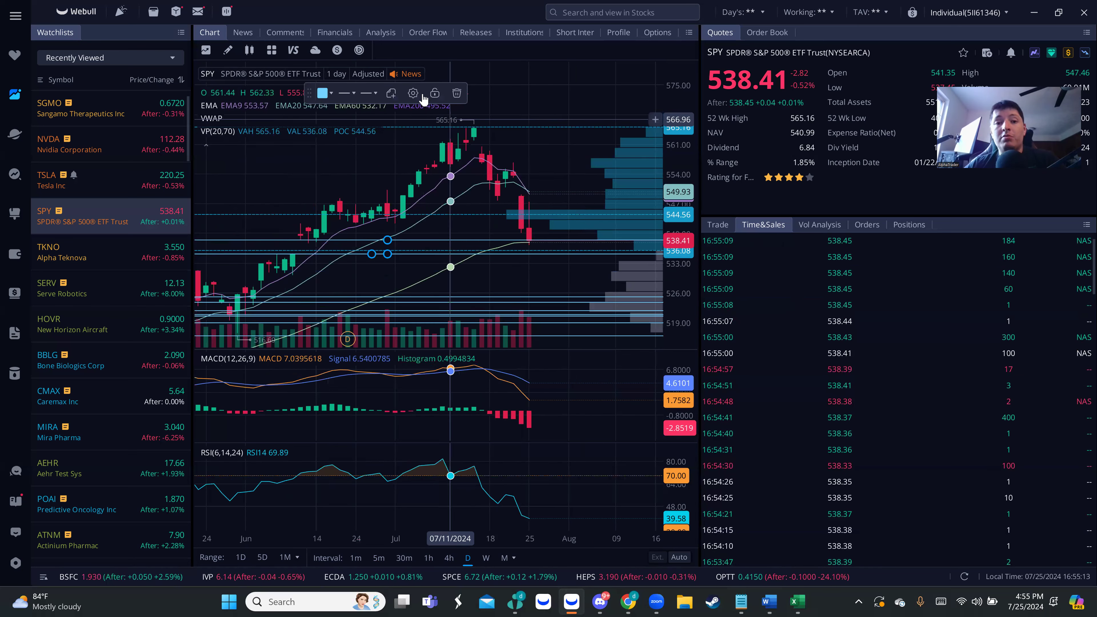
left_click(412, 93)
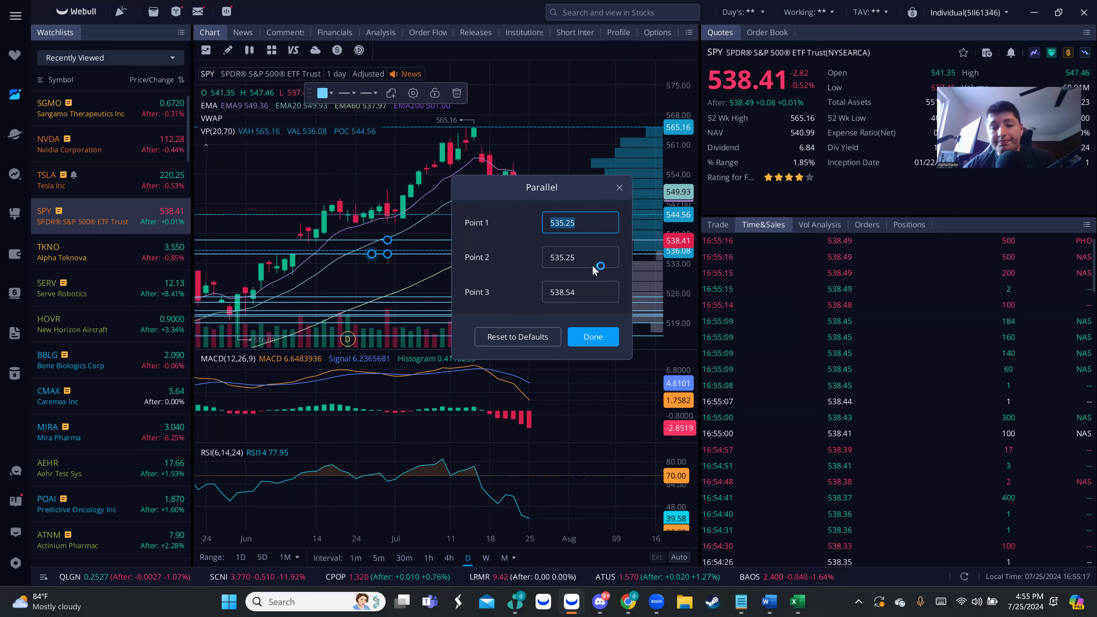
left_click(620, 186)
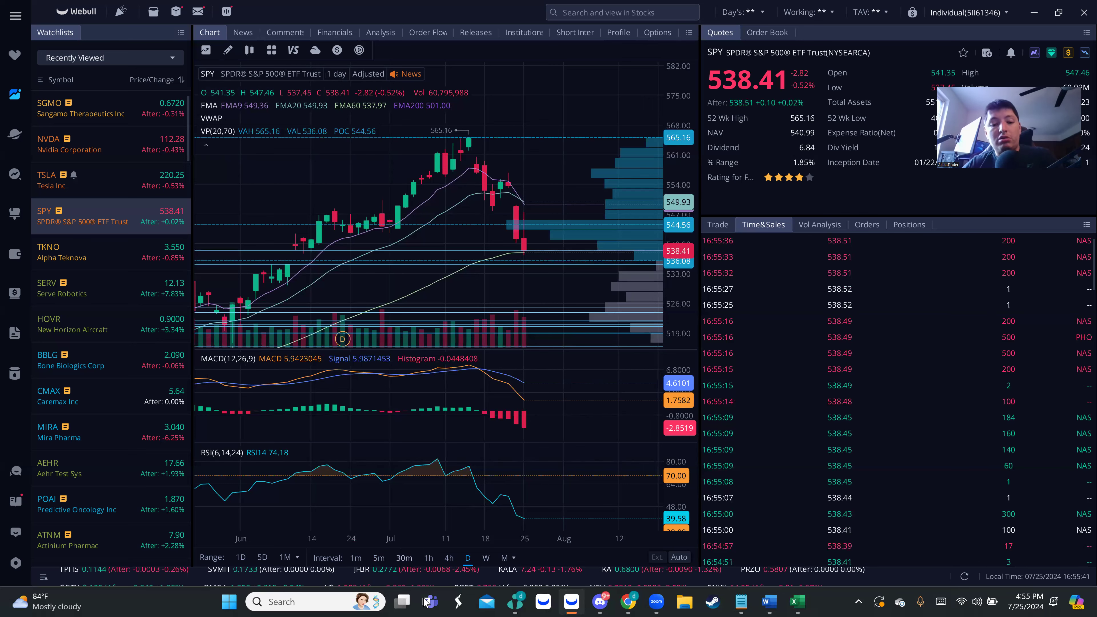
Open TSLA's daily chart, toggle the visibility of its drawings, and examine the latest candles against the drawn levels
left_click(132, 188)
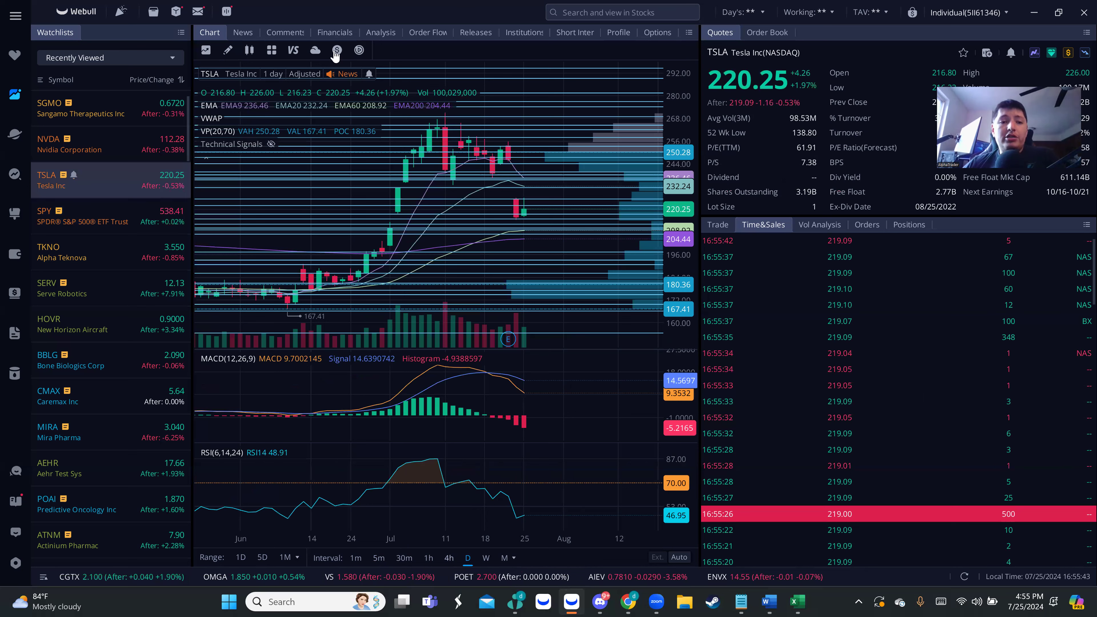
left_click(227, 51)
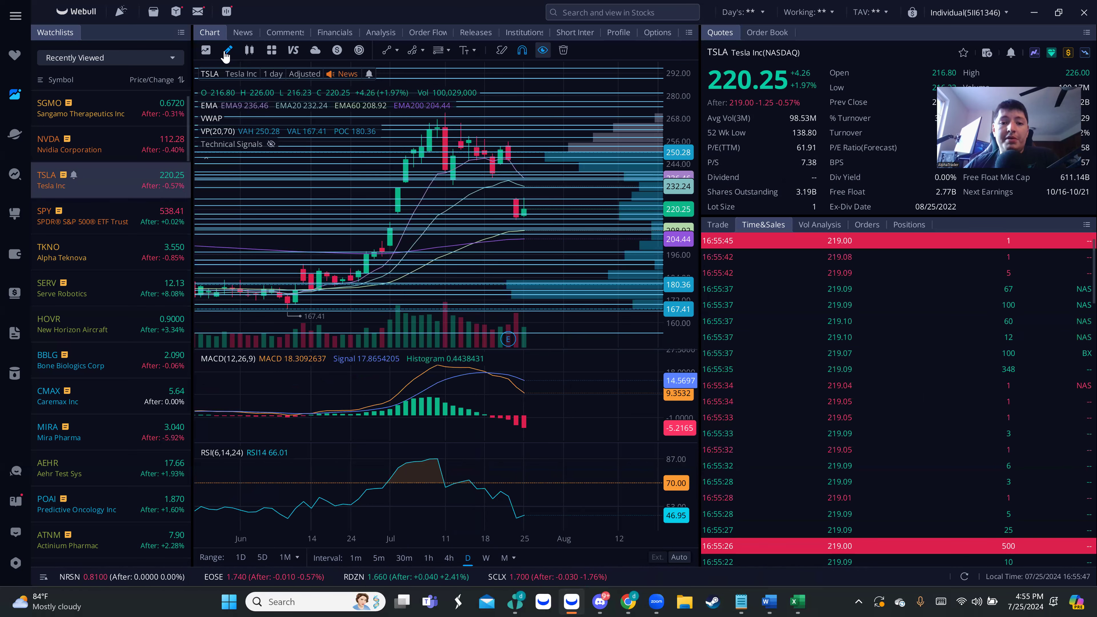
left_click_drag(695, 186, 709, 121)
scroll(534, 211, "up", 3)
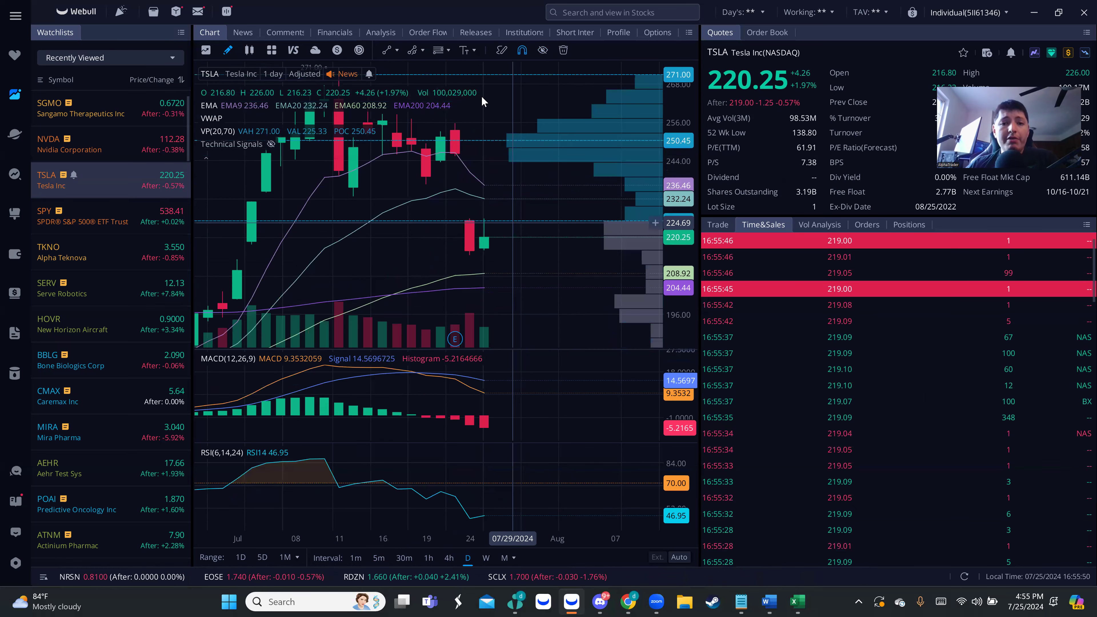
left_click(543, 51)
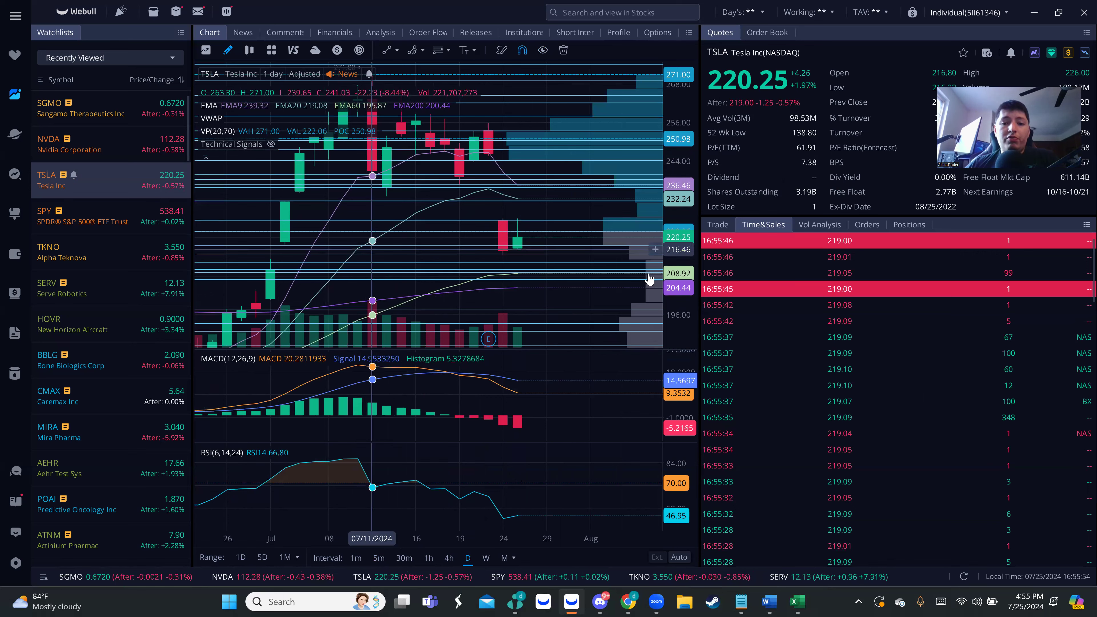
left_click_drag(685, 269, 702, 184)
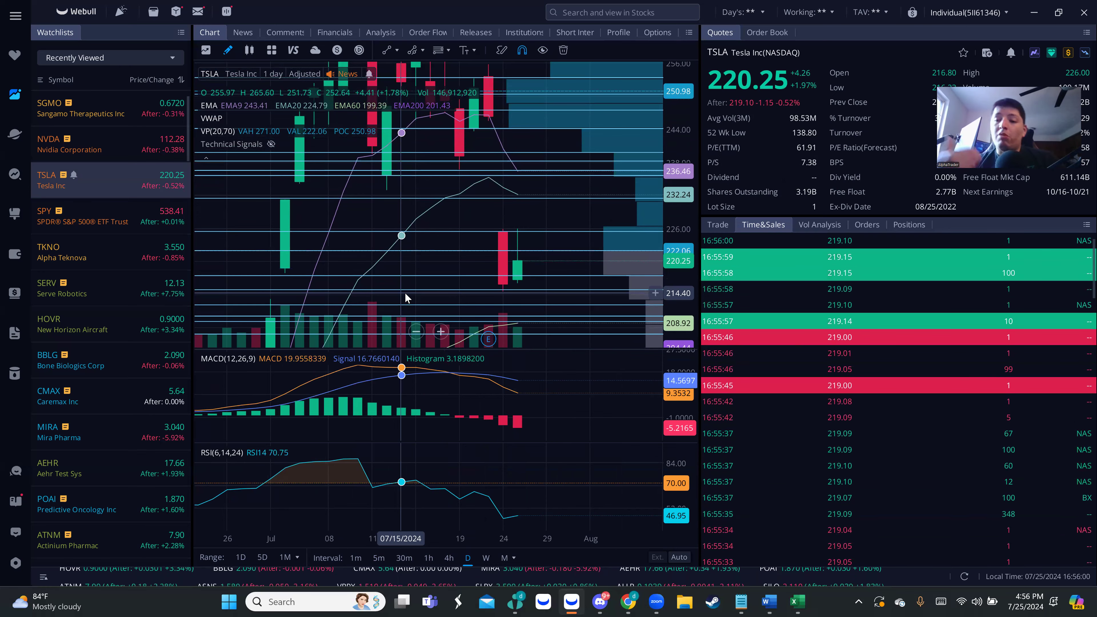
Set TSLA's chart to the 5-minute interval and bring the July 25 morning rally into view
left_click(384, 557)
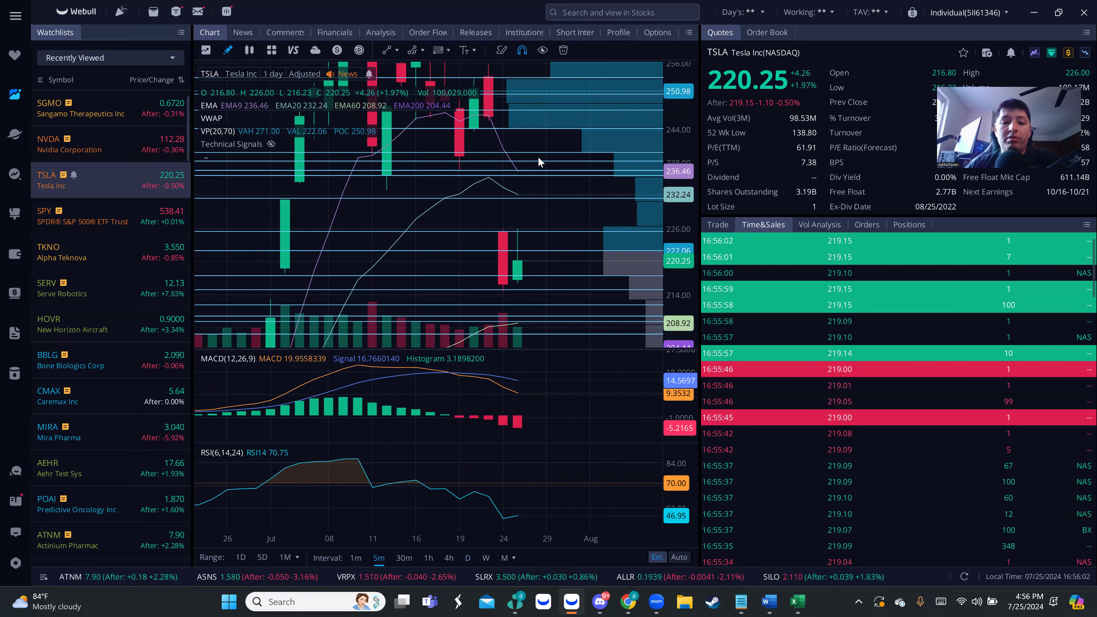
scroll(449, 198, "down", 5)
left_click_drag(311, 192, 414, 184)
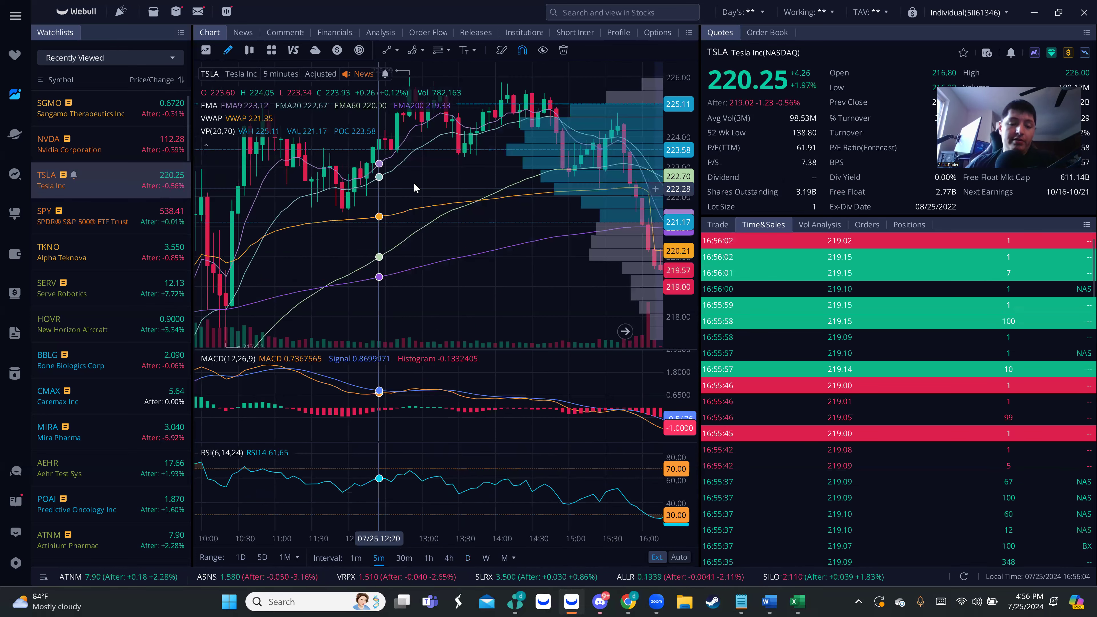
left_click_drag(690, 191, 697, 334)
left_click_drag(683, 322, 686, 346)
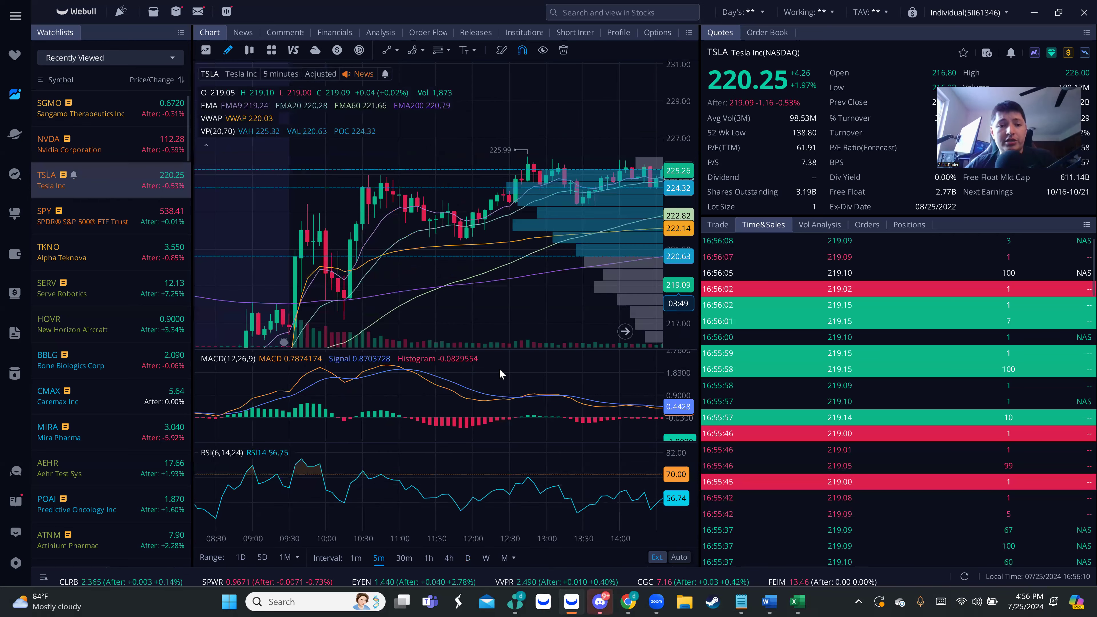
Compare TSLA's 5-minute move in Webull with the 218.11 calls and 214.59 puts levels posted in Discord
key("alt+Tab")
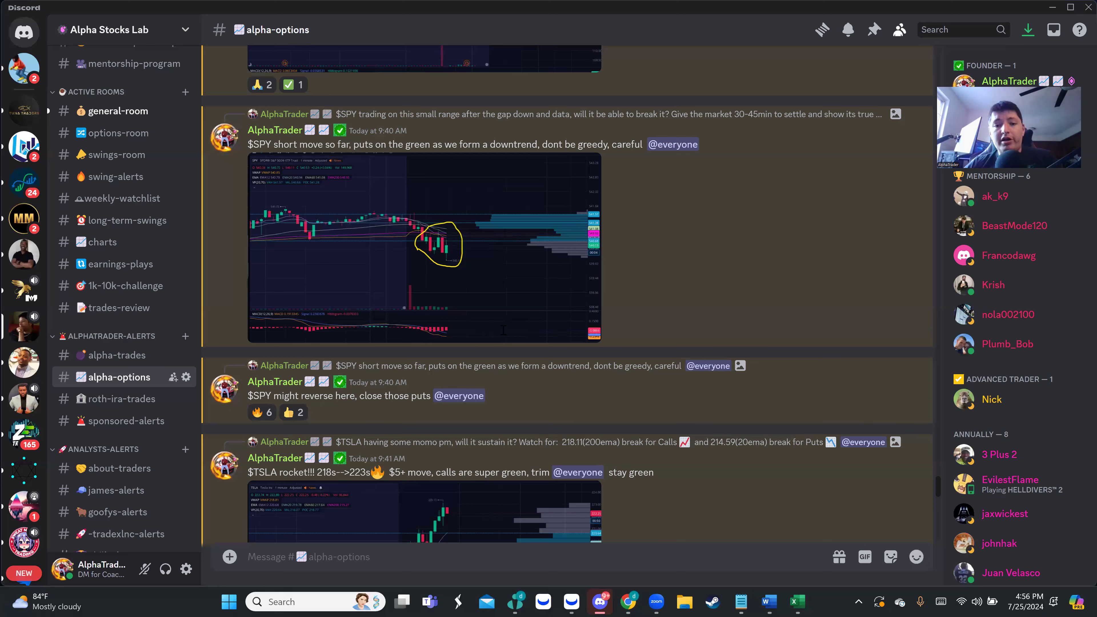
scroll(573, 343, "up", 10)
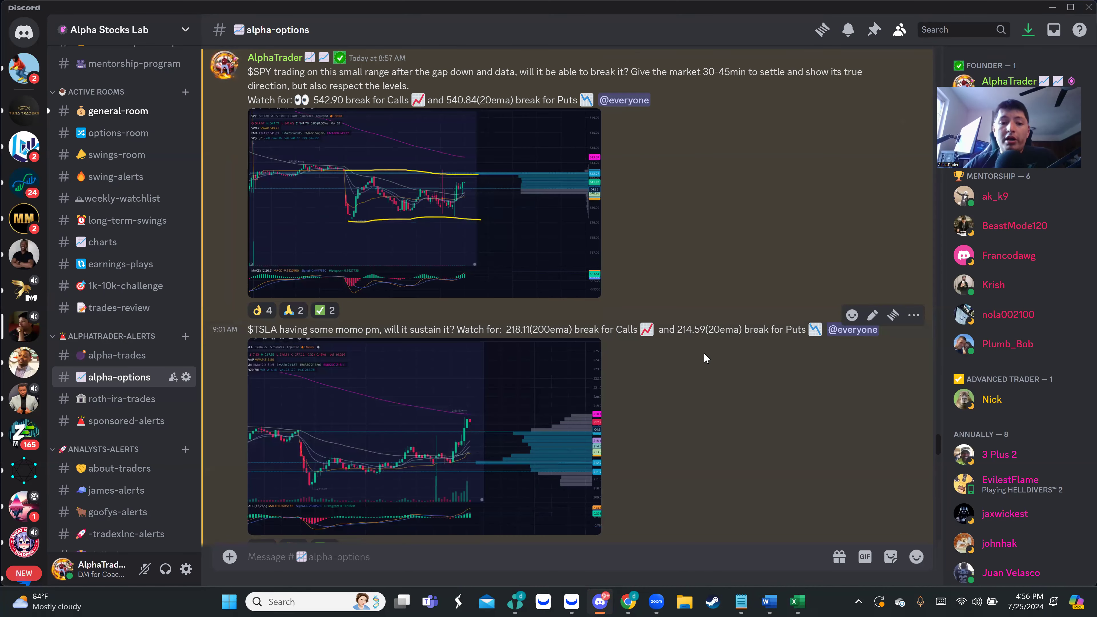
key("alt+Tab")
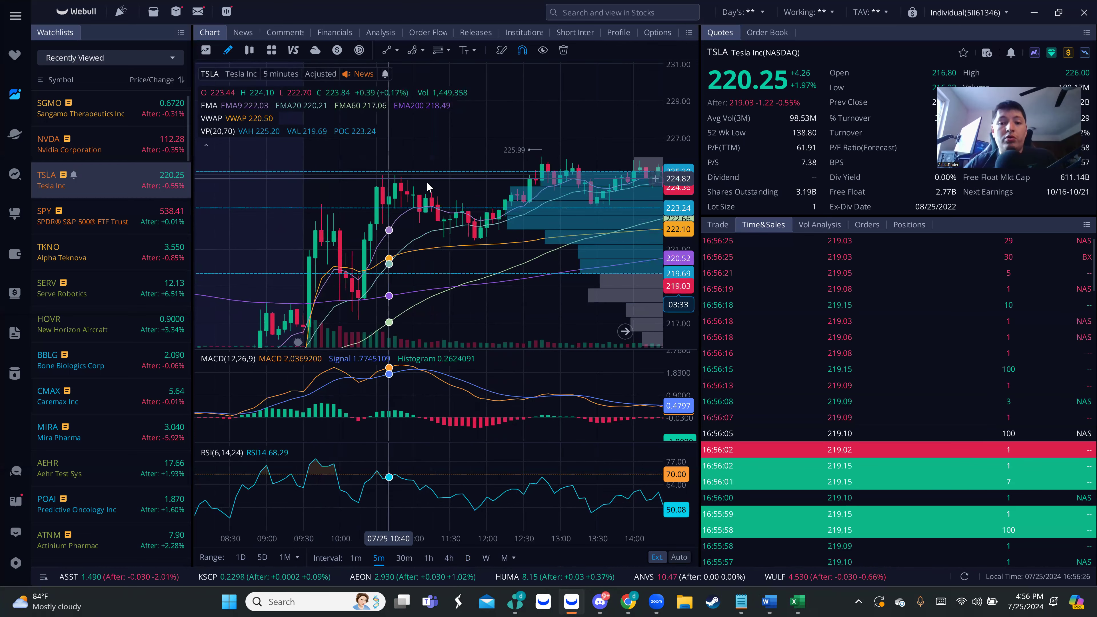
left_click_drag(415, 180, 345, 166)
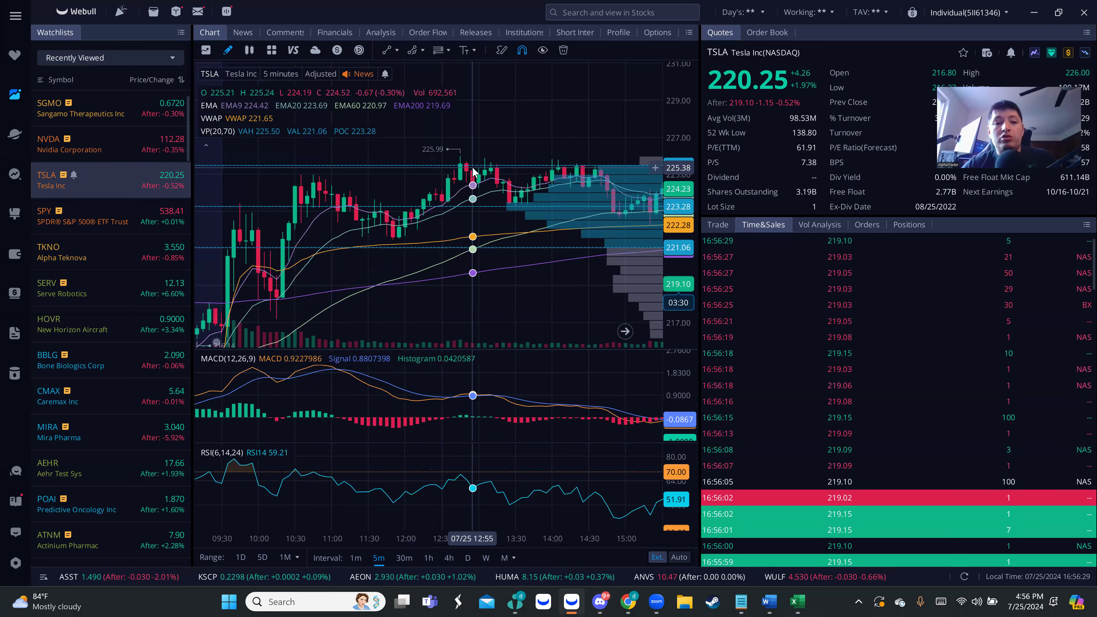
Switch to Discord and read the TSLA, NVDA and SPY follow-up alerts in alpha-options through the 11:11 AM SPY post
left_click(600, 602)
scroll(445, 350, "down", 7)
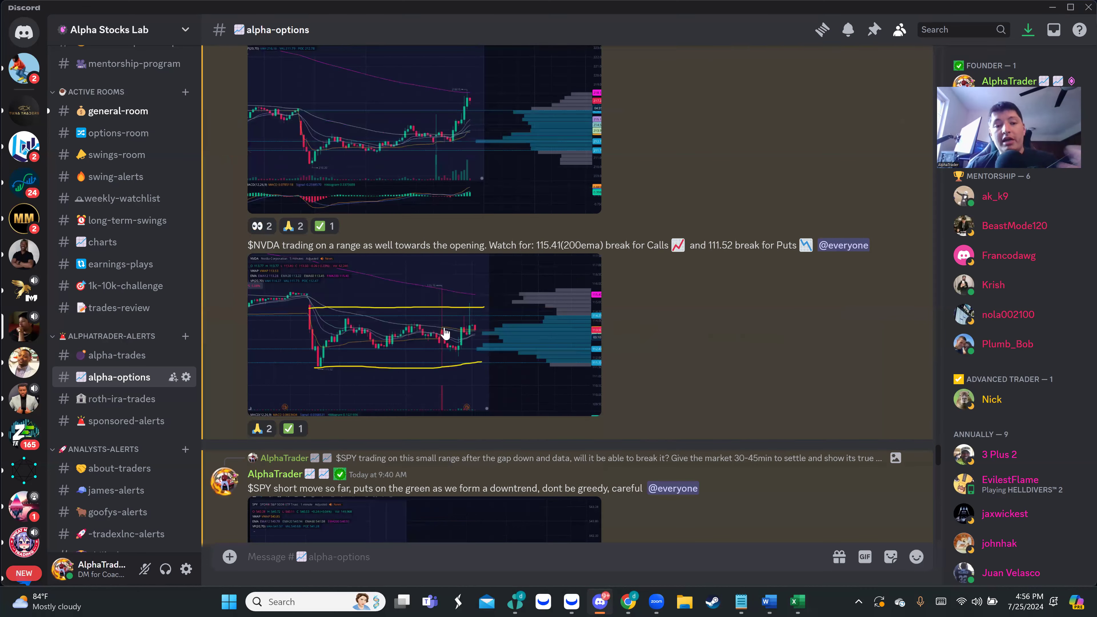
scroll(444, 333, "down", 10)
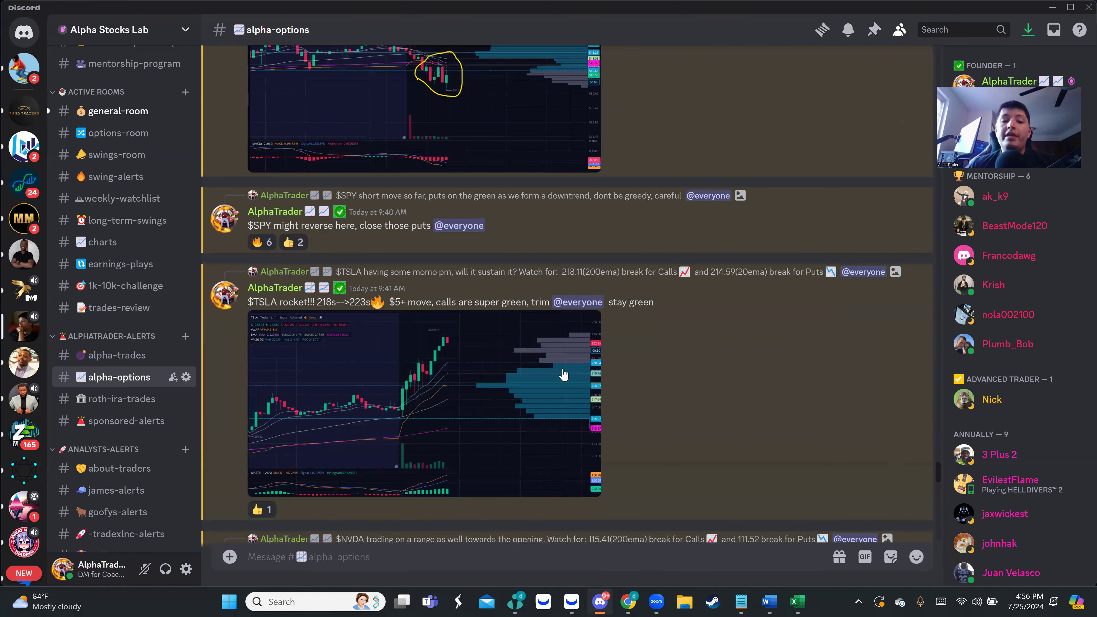
scroll(653, 409, "down", 4)
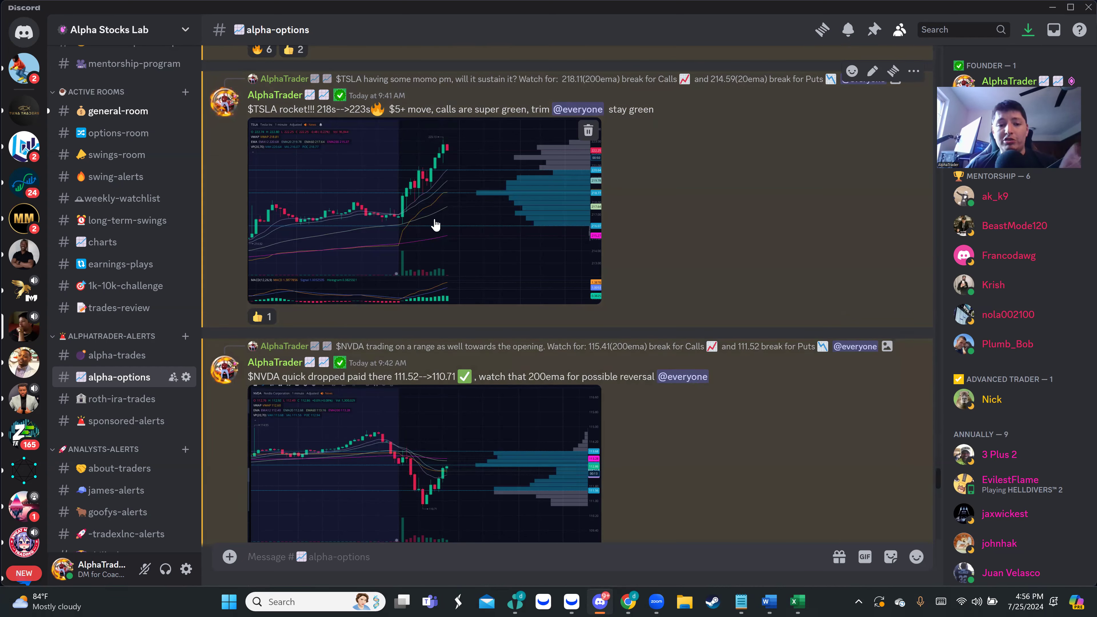
scroll(434, 221, "down", 4)
scroll(437, 222, "down", 7)
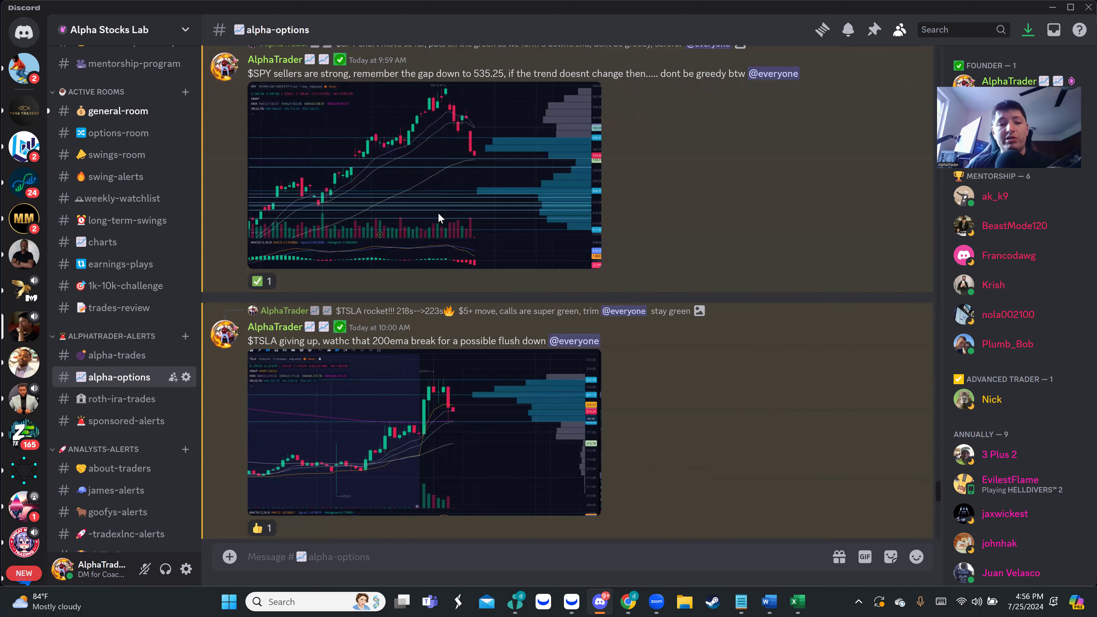
scroll(441, 214, "down", 6)
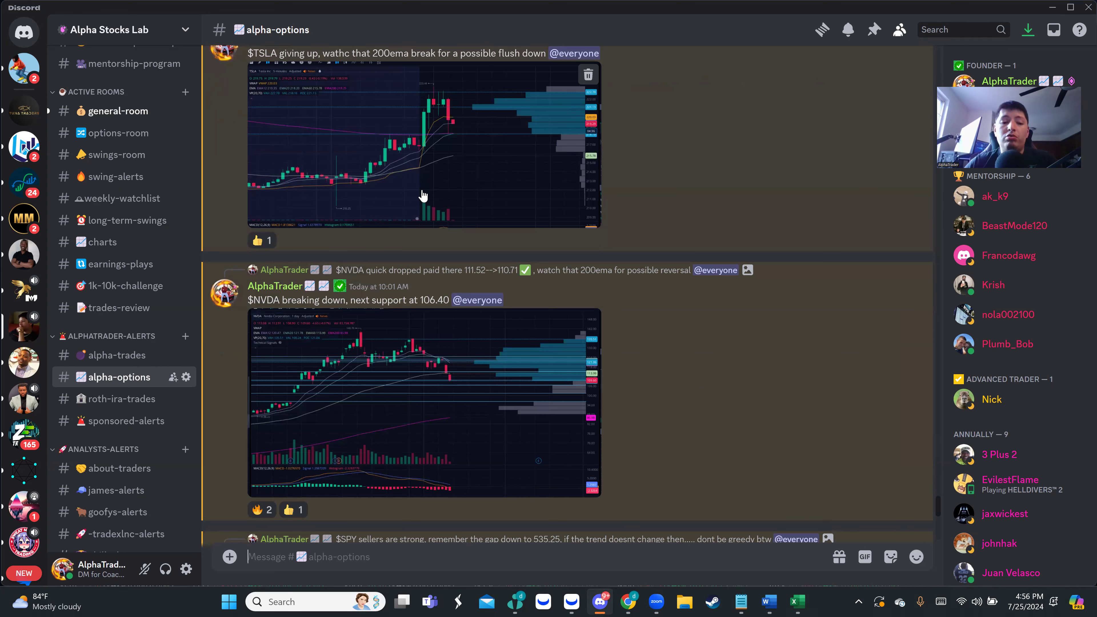
scroll(557, 532, "down", 5)
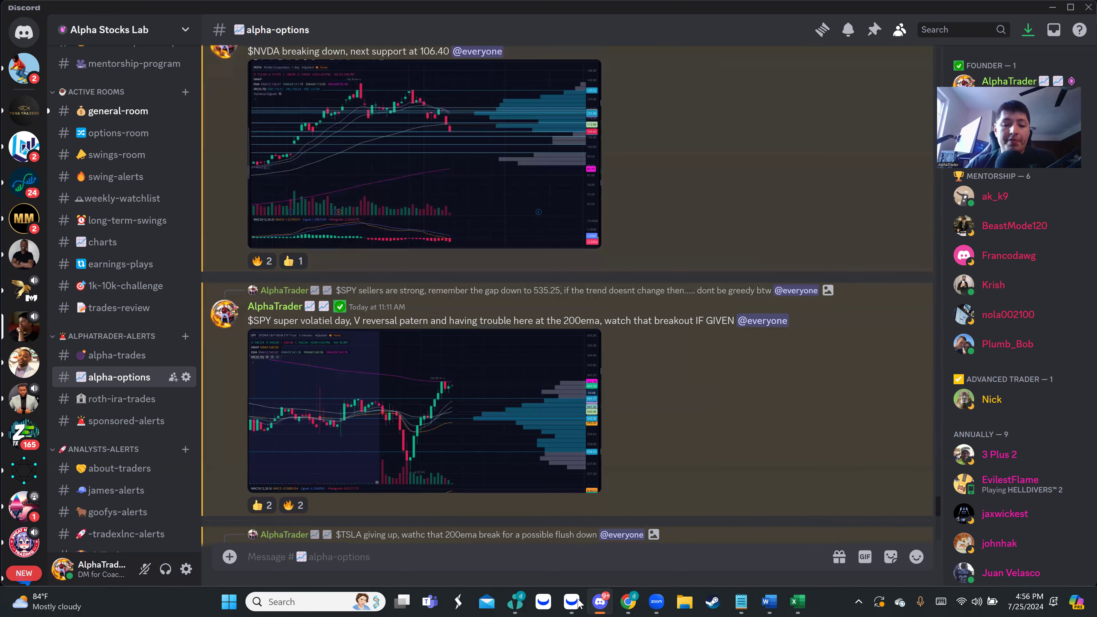
Switch to Webull and examine TSLA's price action on the 4-hour, 30-minute and 5-minute intervals, ending on 30 minutes
left_click(575, 601)
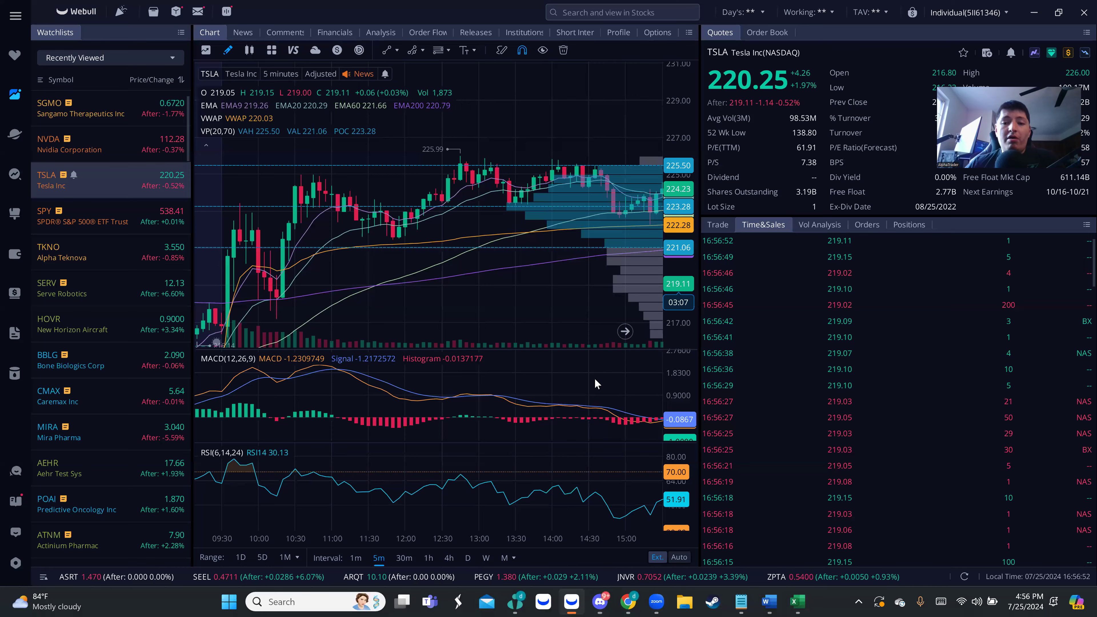
left_click(449, 558)
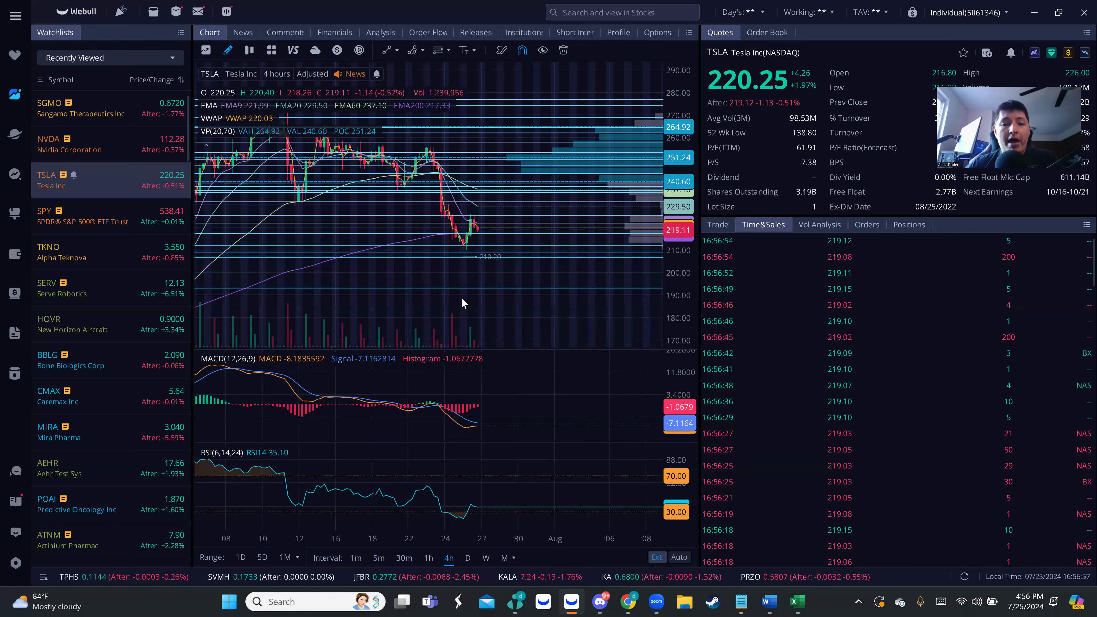
left_click(428, 558)
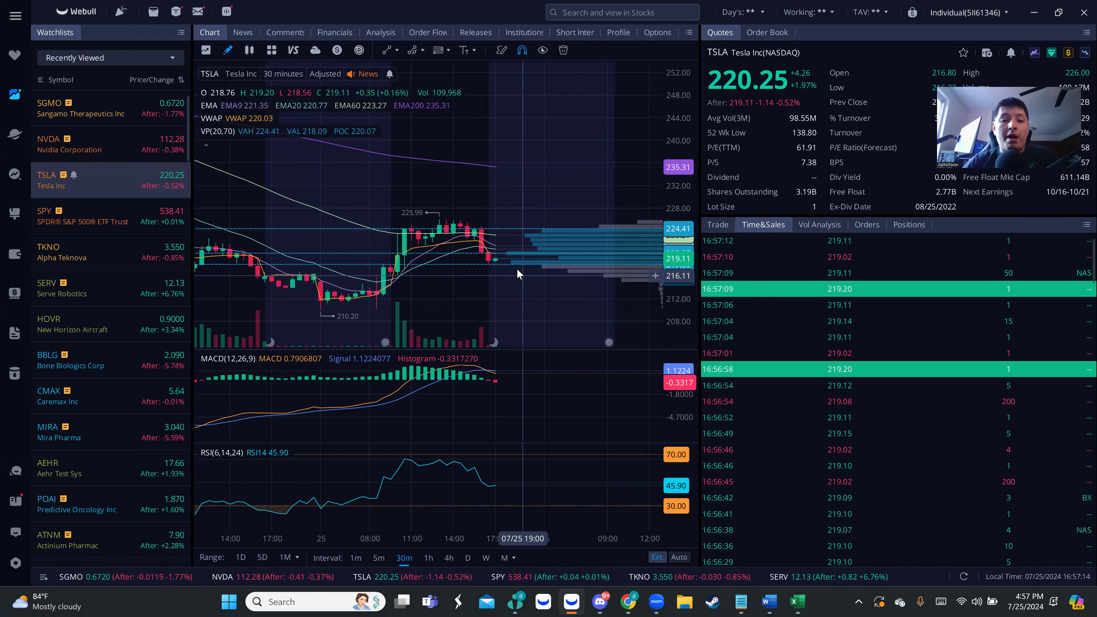
left_click(378, 557)
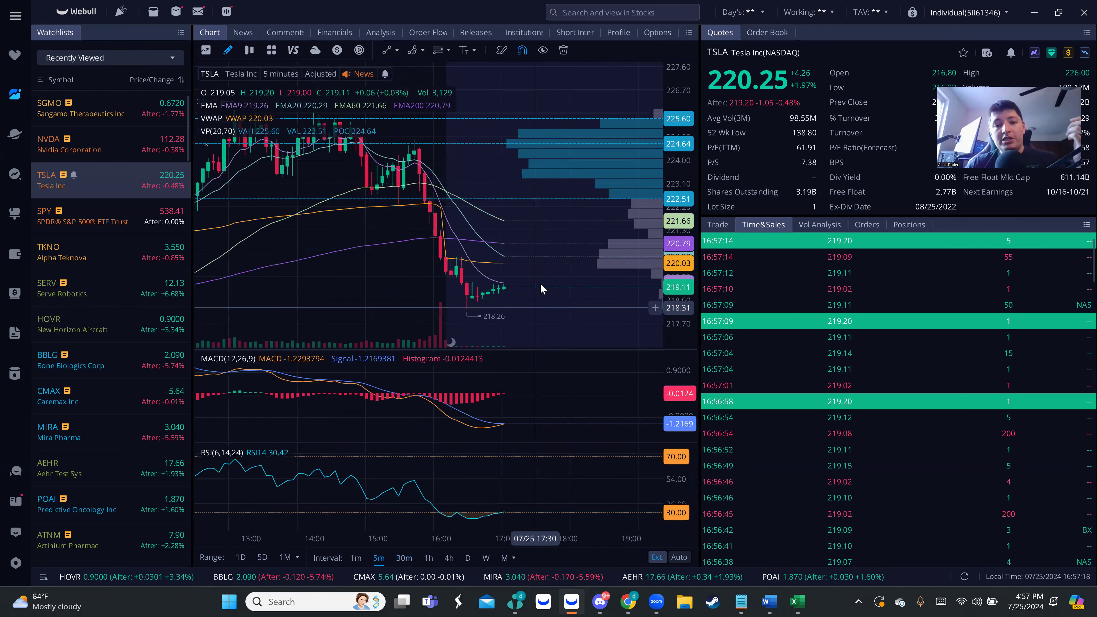
scroll(540, 283, "down", 5)
scroll(497, 286, "up", 5)
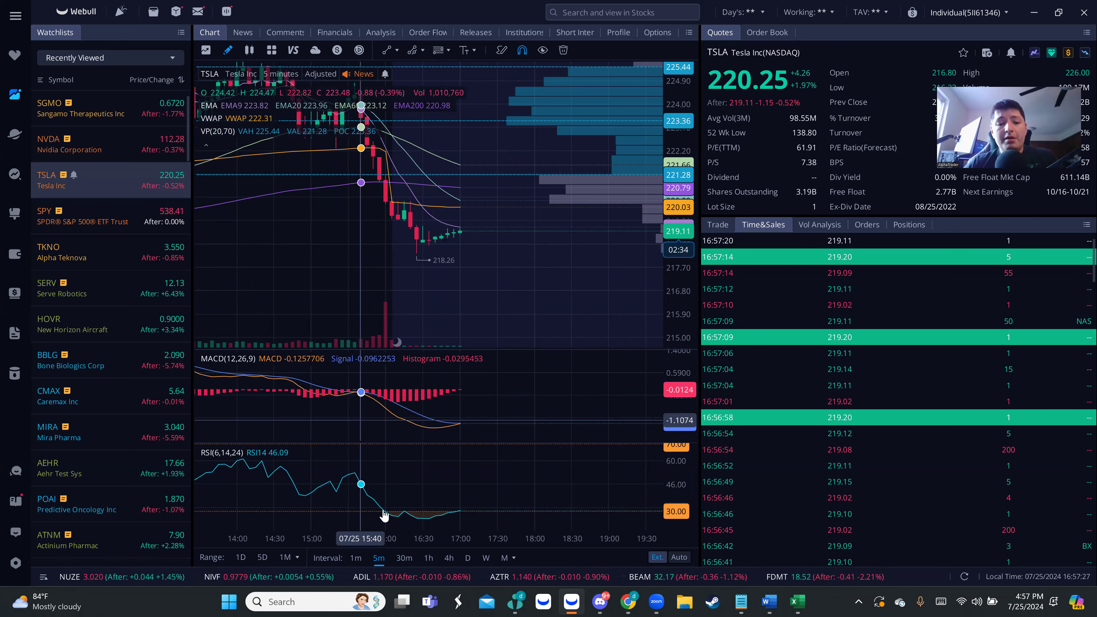
left_click(408, 554)
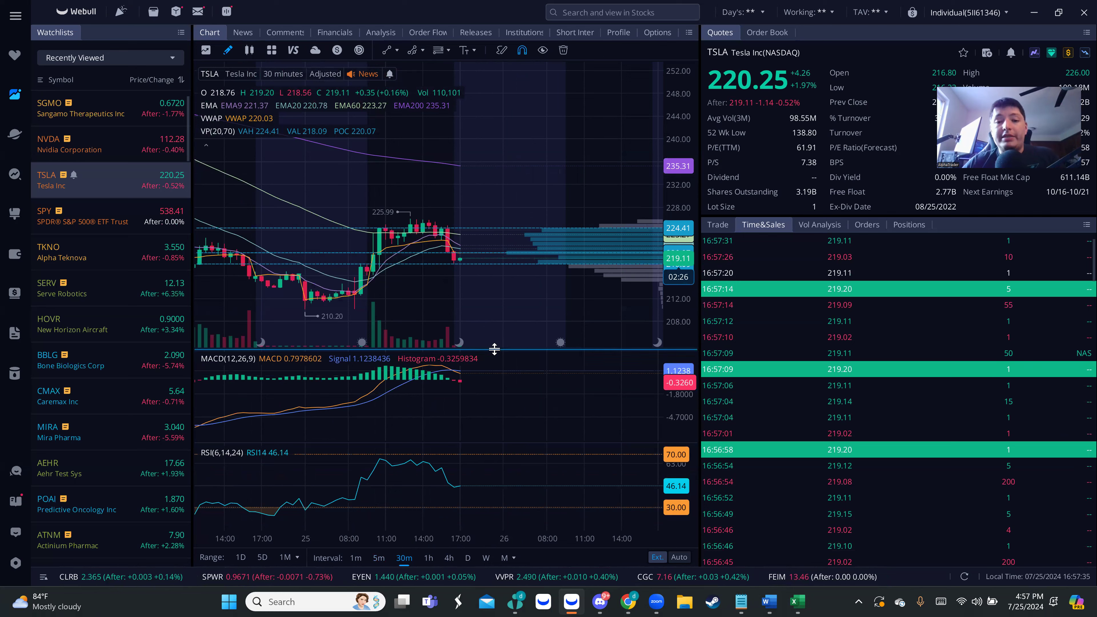
Open NVDA's chart at the 5-minute interval and fit the July 25 session's price swings into view
left_click(126, 134)
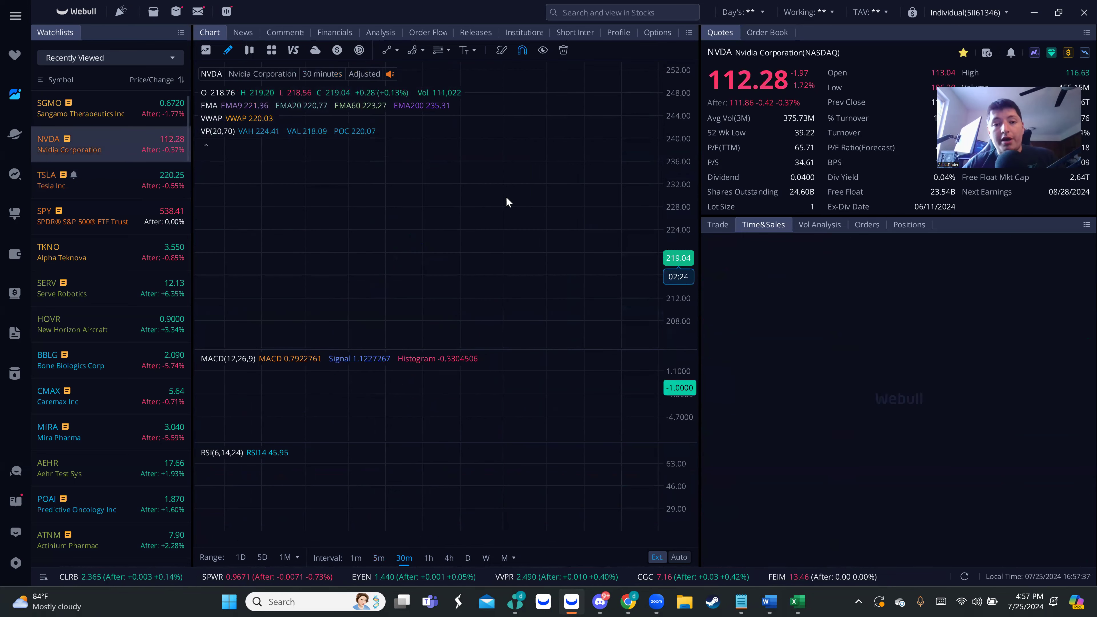
left_click(379, 557)
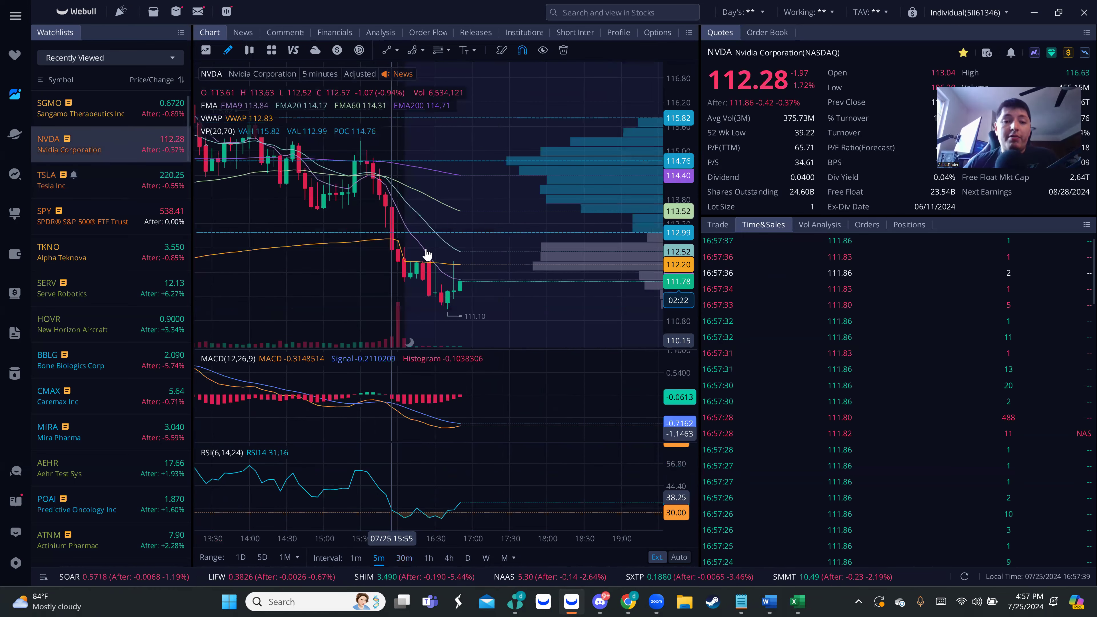
scroll(493, 229, "down", 3)
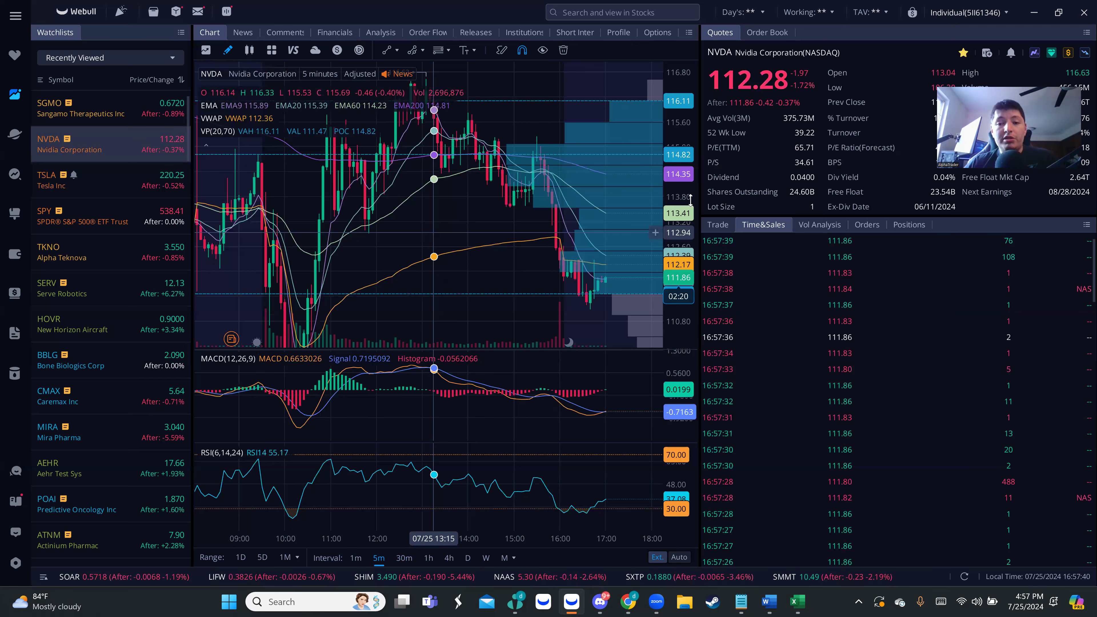
left_click_drag(690, 200, 685, 250)
left_click_drag(688, 310, 687, 316)
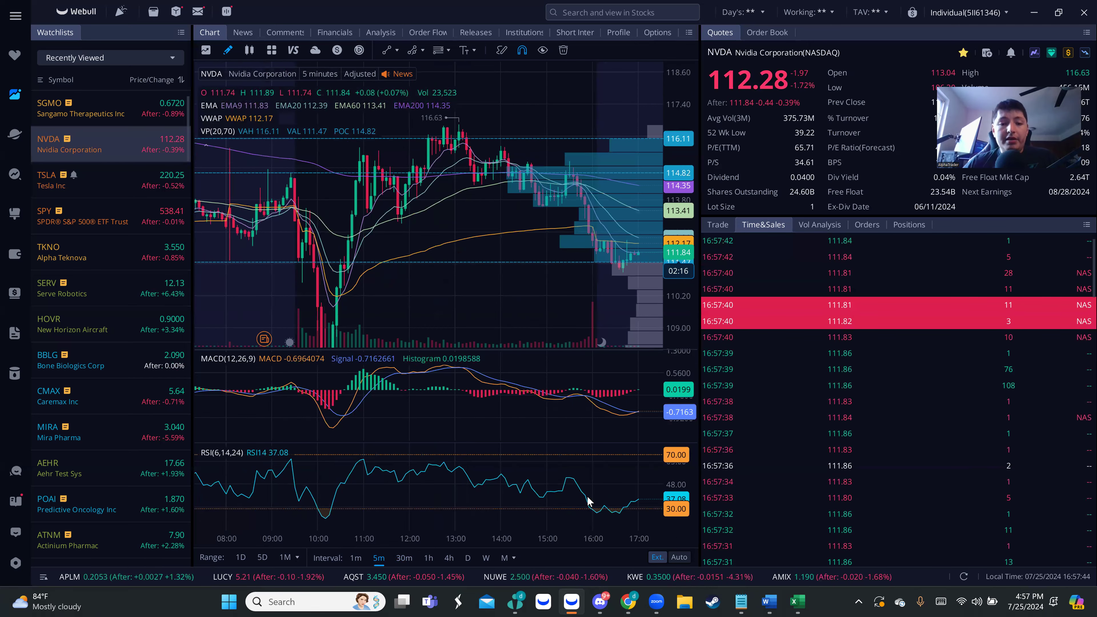
Compare NVDA's 5-minute chart in Webull with the 115.41 calls and 111.52 puts levels from the 9:02 AM Discord alert
key("alt+Tab")
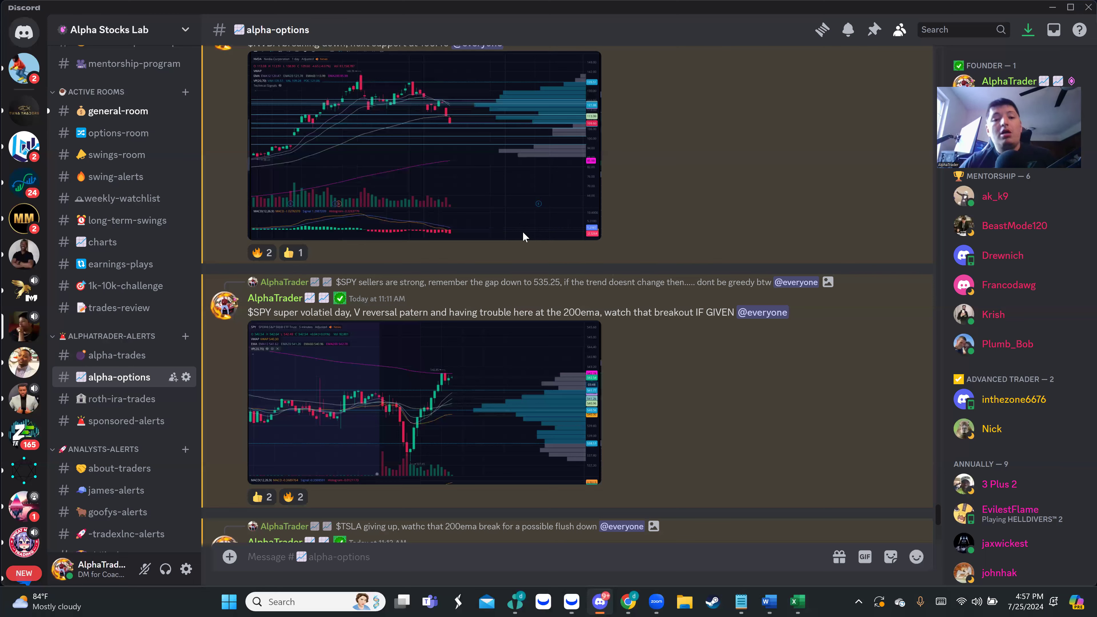
scroll(522, 229, "up", 10)
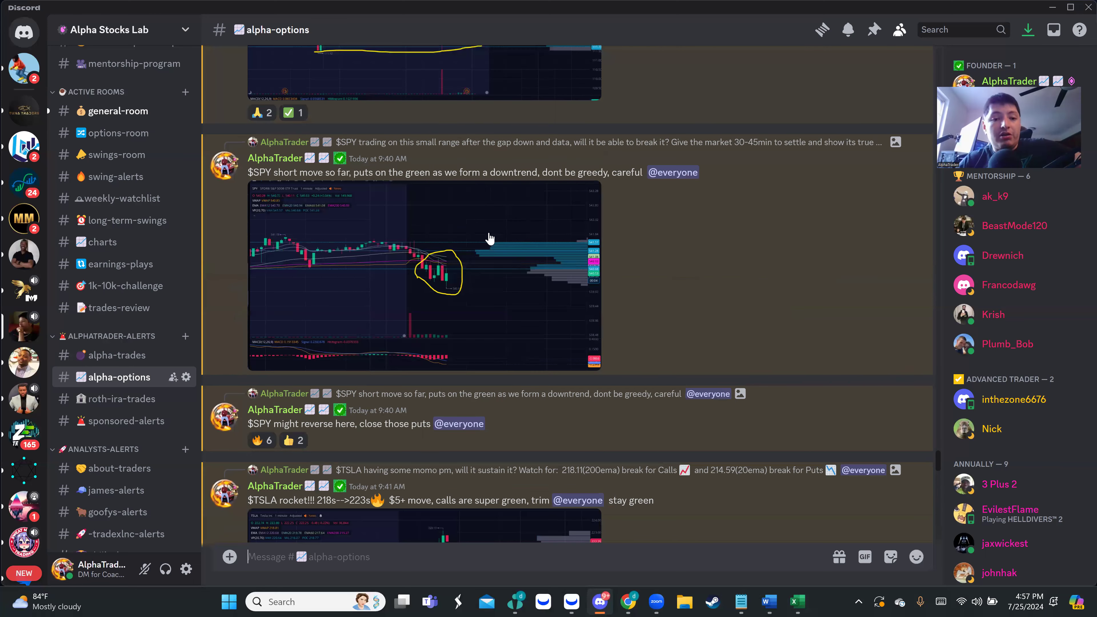
scroll(423, 178, "up", 5)
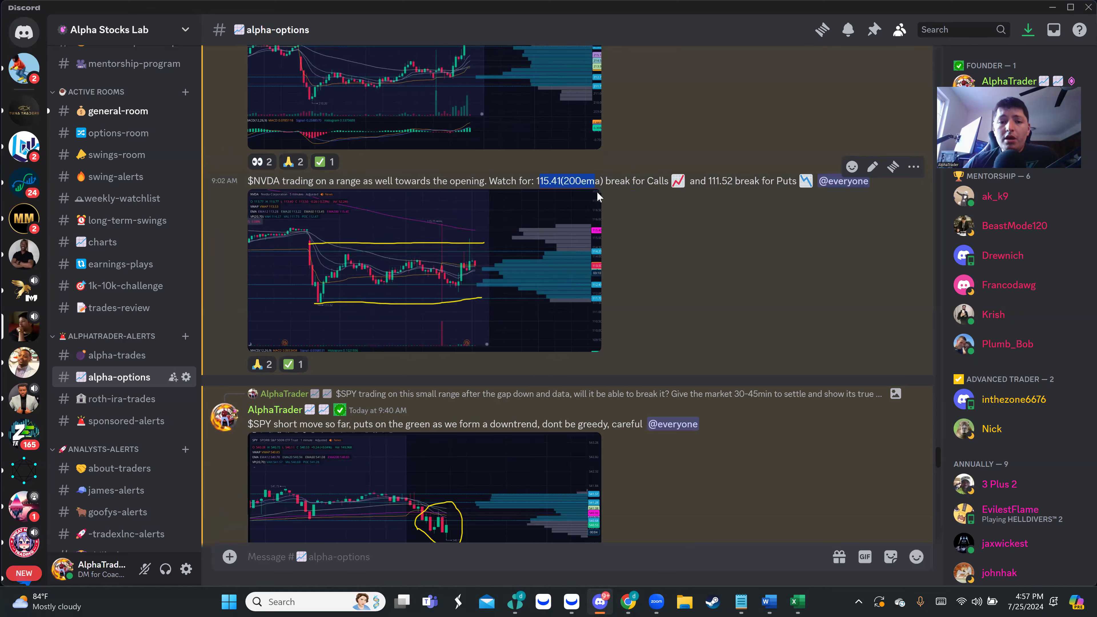
key("alt+Tab")
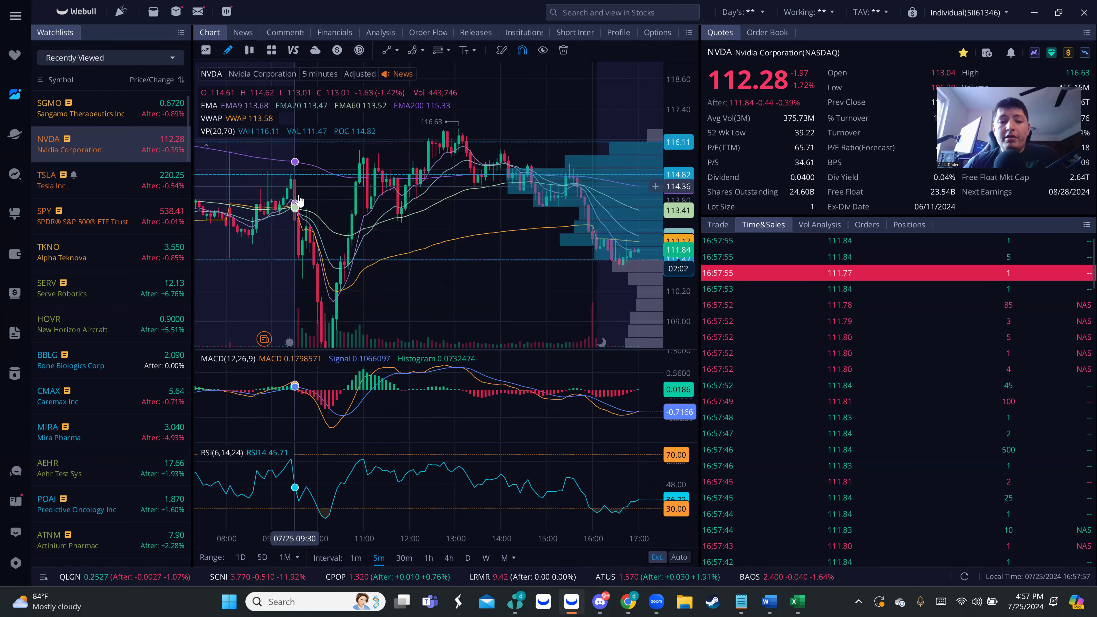
key("alt+Tab")
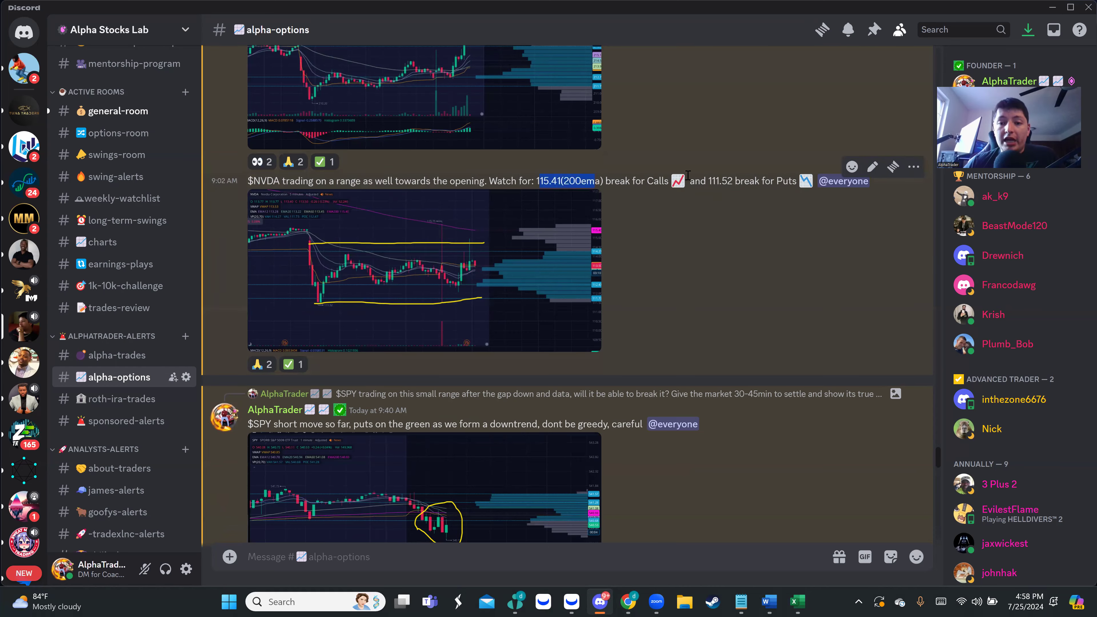
key("alt+Tab")
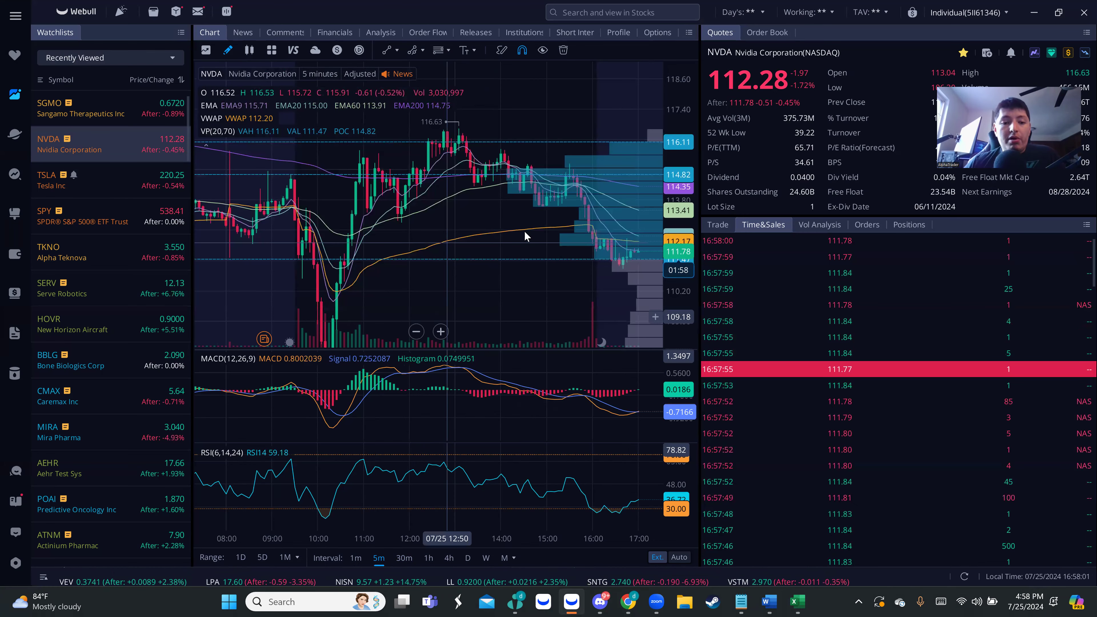
Examine NVDA's July 25 morning drop and rebound candle by candle on the 5-minute chart
left_click_drag(524, 230, 691, 349)
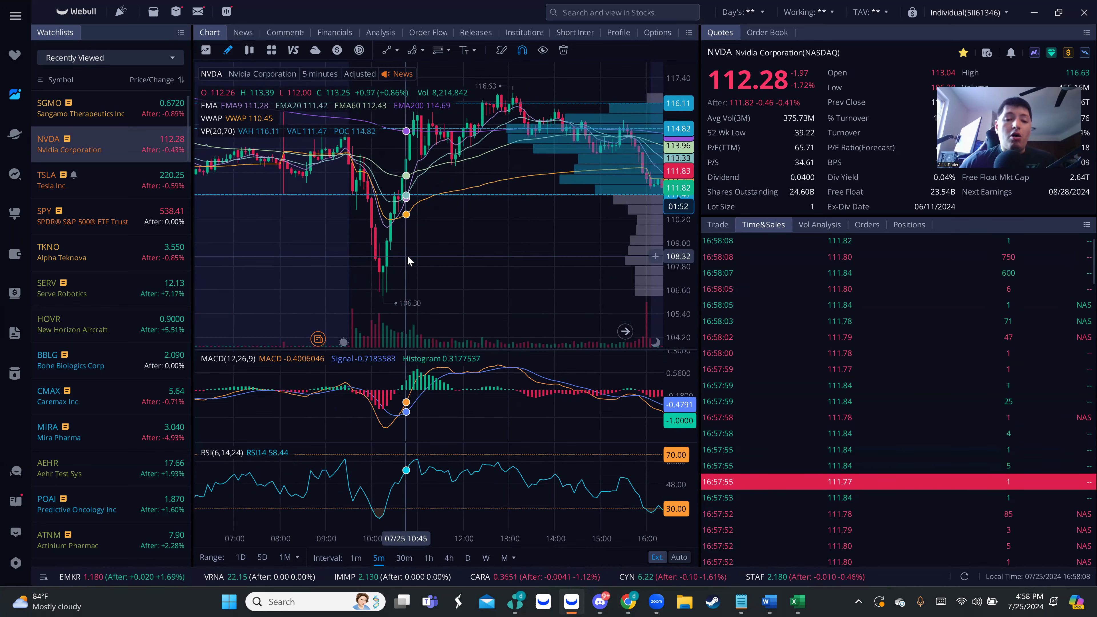
scroll(466, 264, "up", 5)
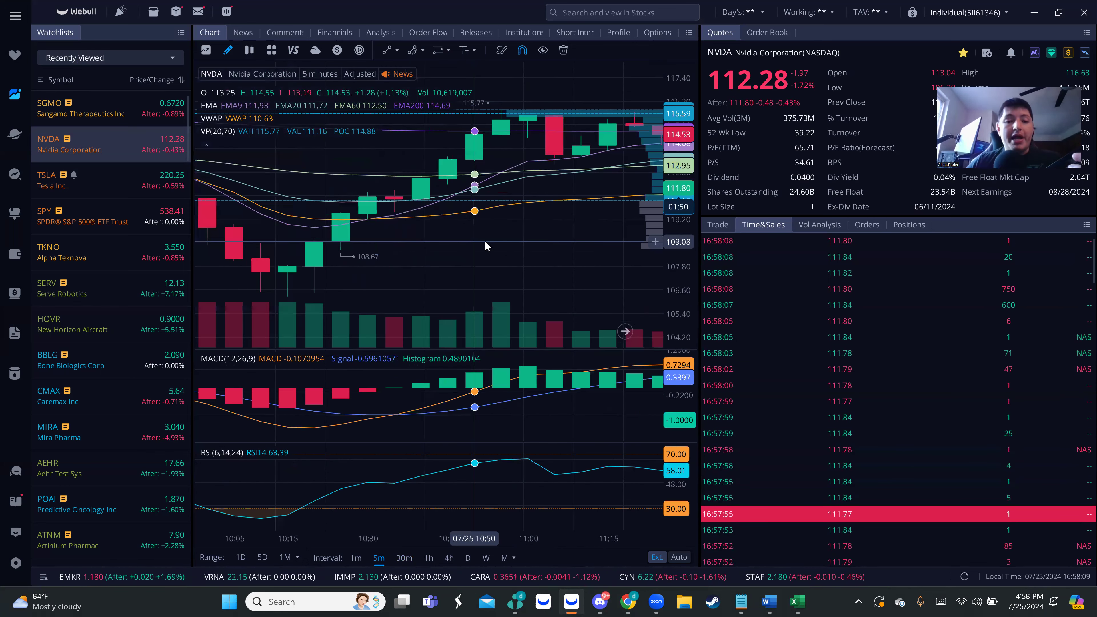
scroll(415, 233, "down", 3)
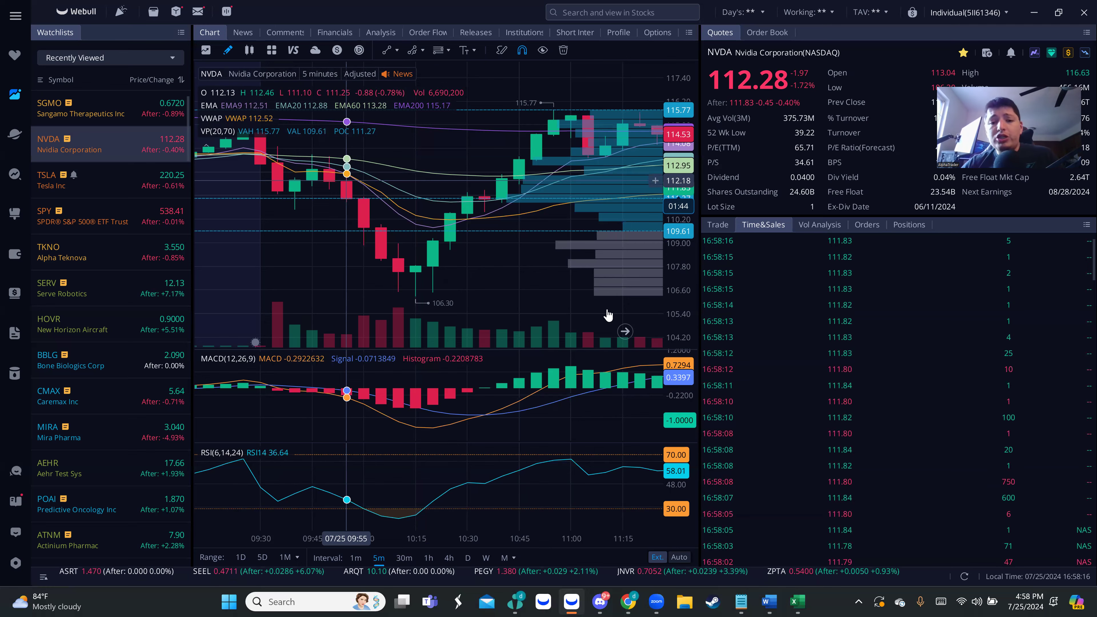
scroll(609, 319, "down", 2)
scroll(454, 277, "down", 2)
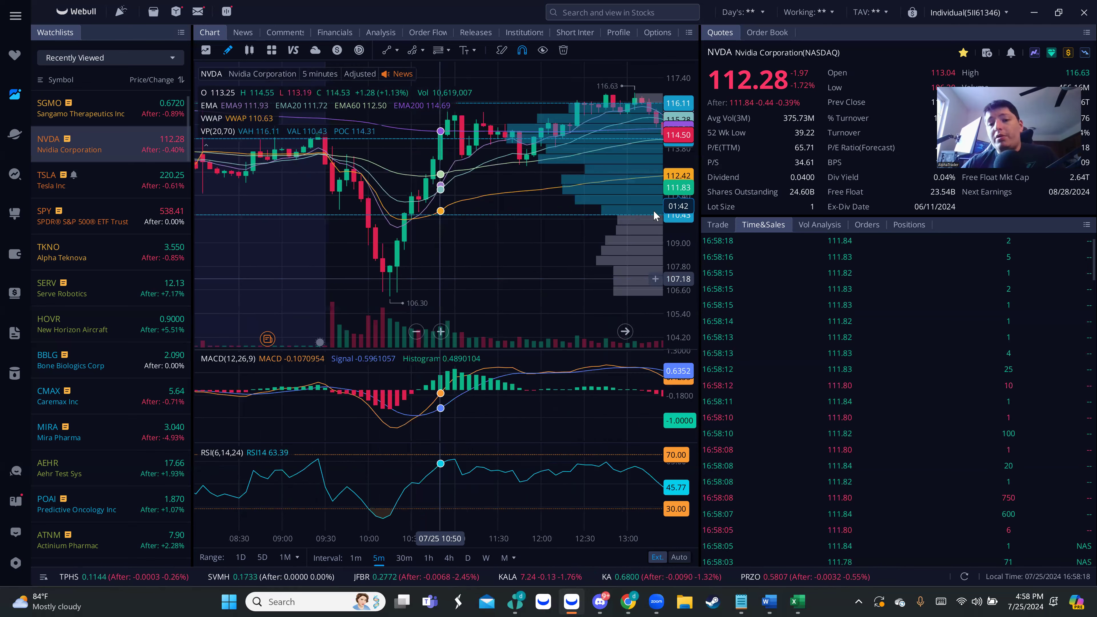
Follow NVDA's 5-minute candles from the late-morning rally through midday to the after-hours session
left_click_drag(601, 242, 438, 223)
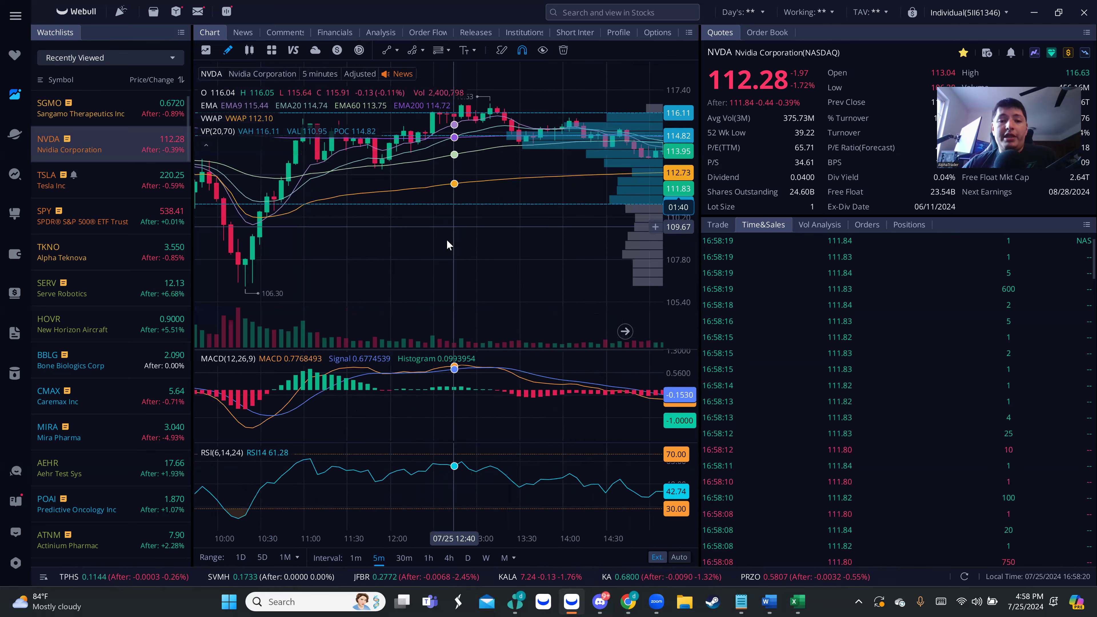
left_click_drag(304, 223, 291, 254)
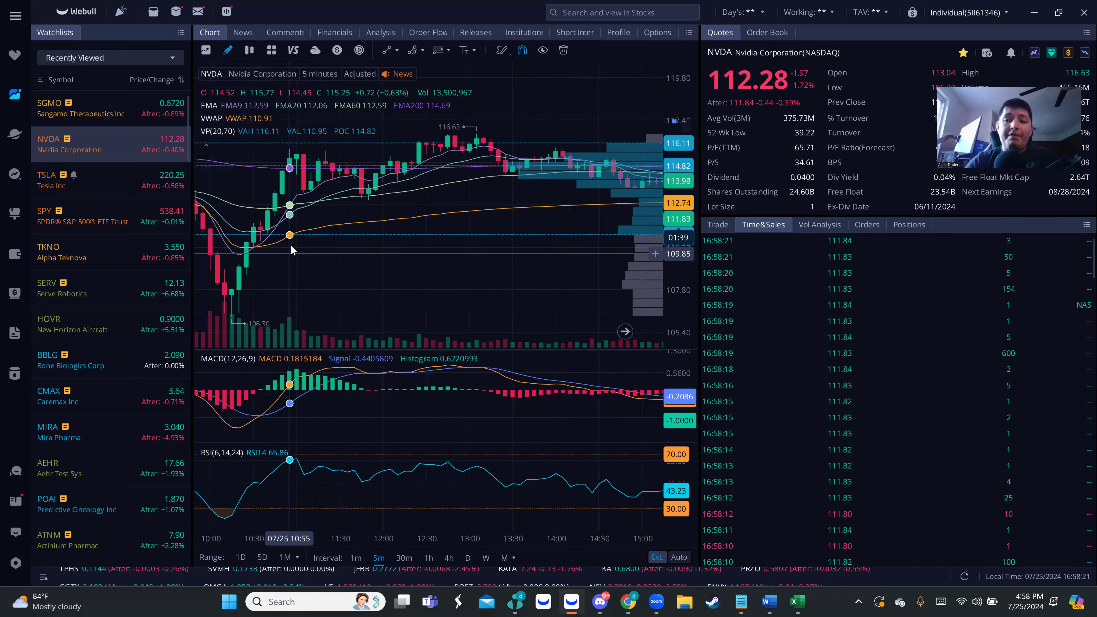
scroll(376, 242, "down", 2)
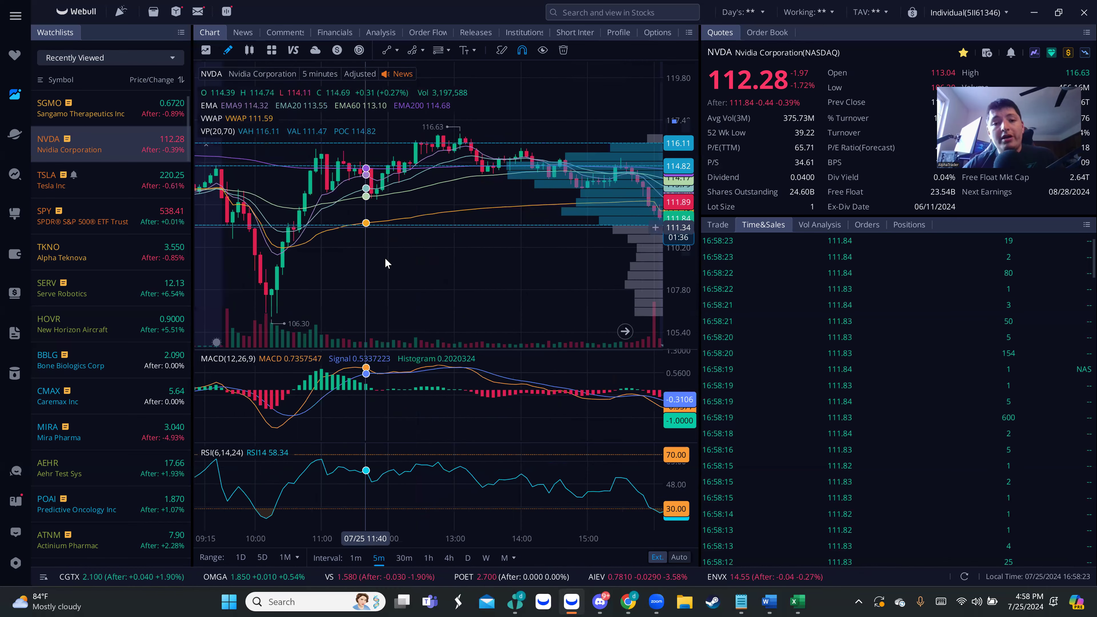
scroll(408, 297, "right", 3)
left_click_drag(257, 163, 254, 199)
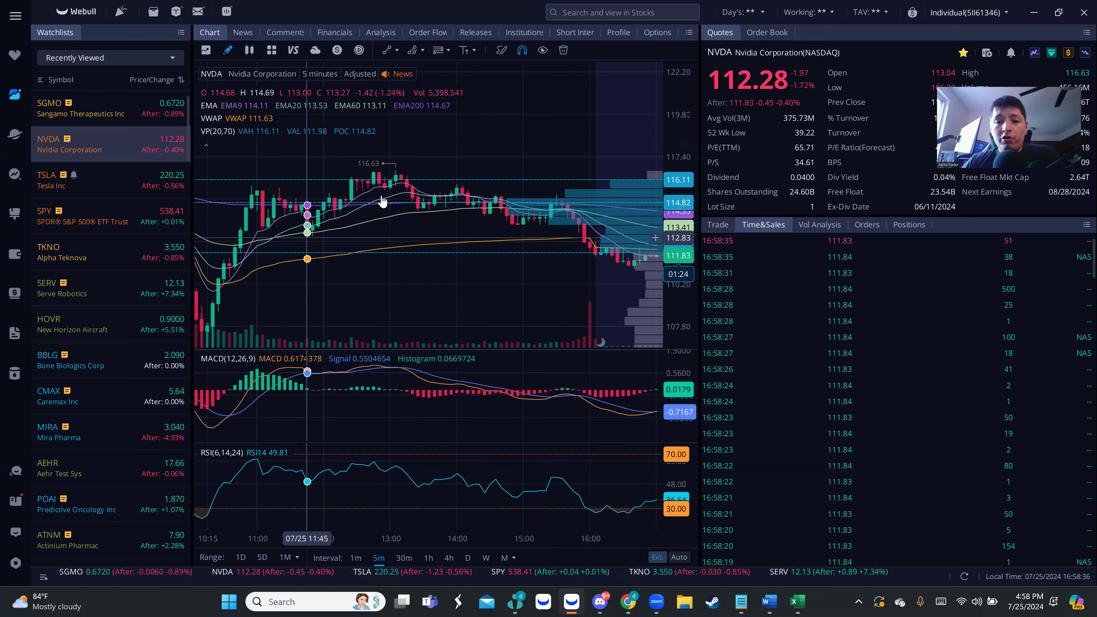
left_click_drag(547, 279, 518, 278)
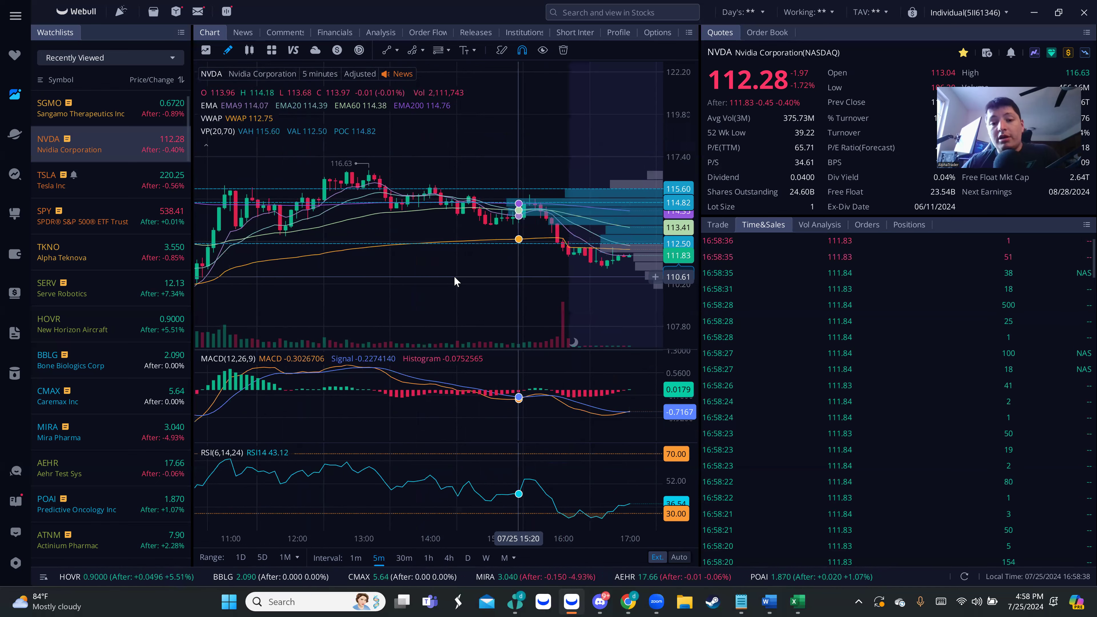
scroll(536, 304, "right", 5)
View NVDA on the 4-hour and daily intervals, and examine the daily candles against the drawn support levels
left_click(454, 558)
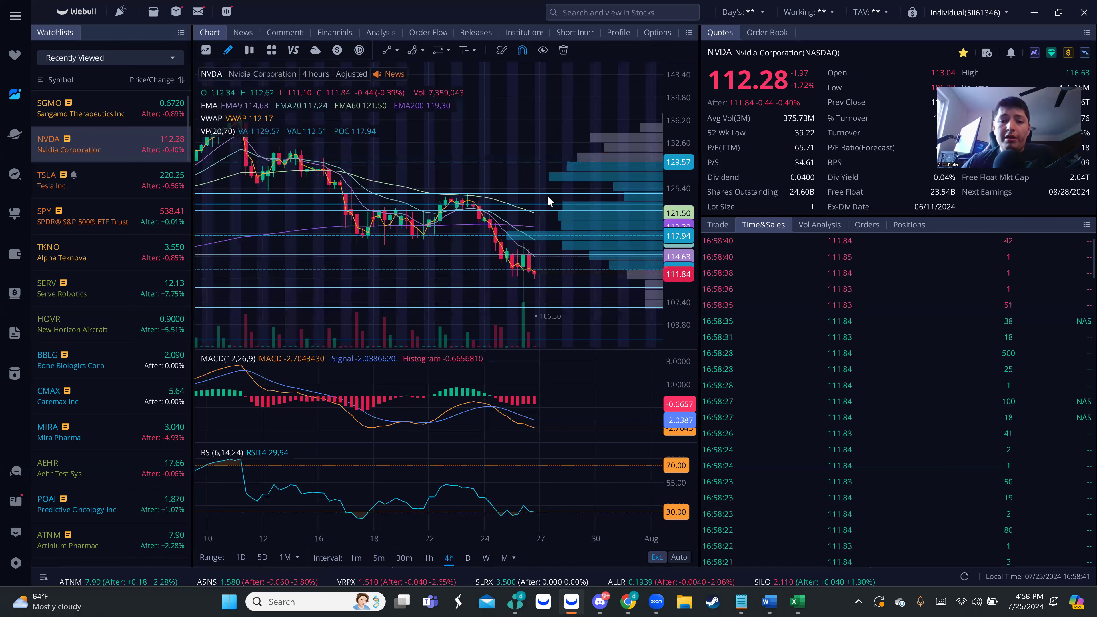
key("d")
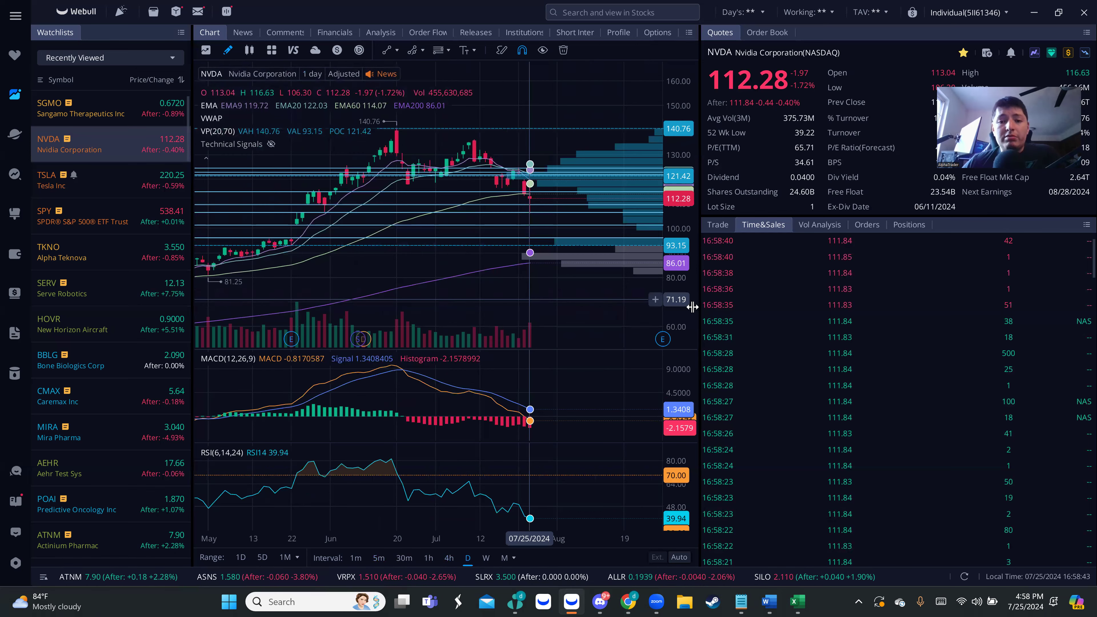
left_click_drag(693, 307, 691, 230)
left_click_drag(620, 314, 609, 298)
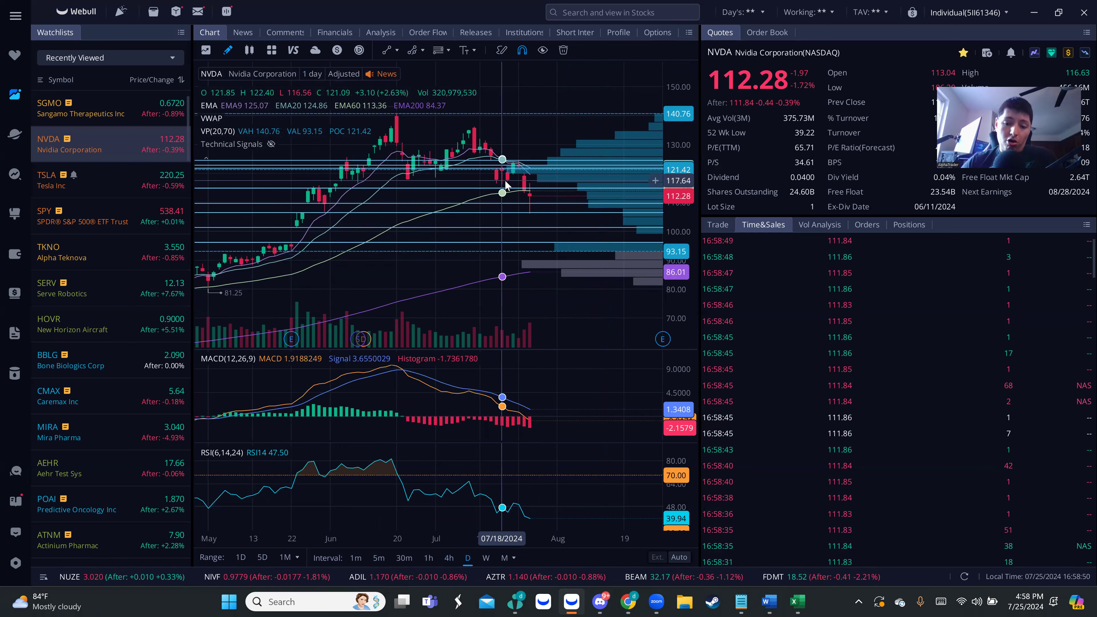
left_click(369, 243)
left_click(484, 255)
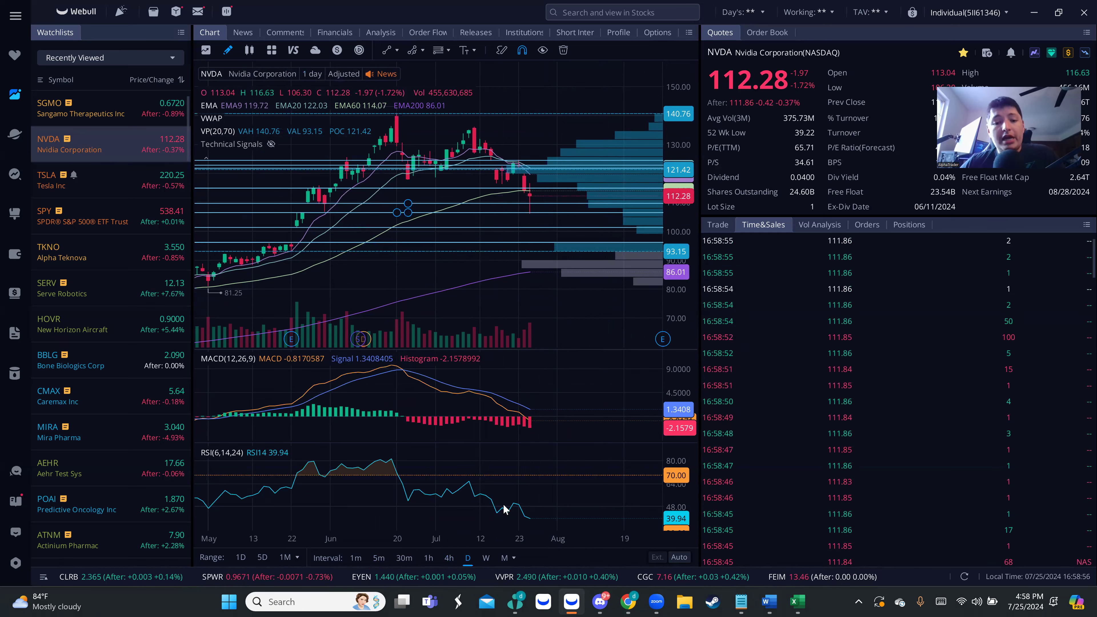
Return NVDA to the 4-hour interval and examine the latest candles against the drawn levels below the price
left_click(449, 557)
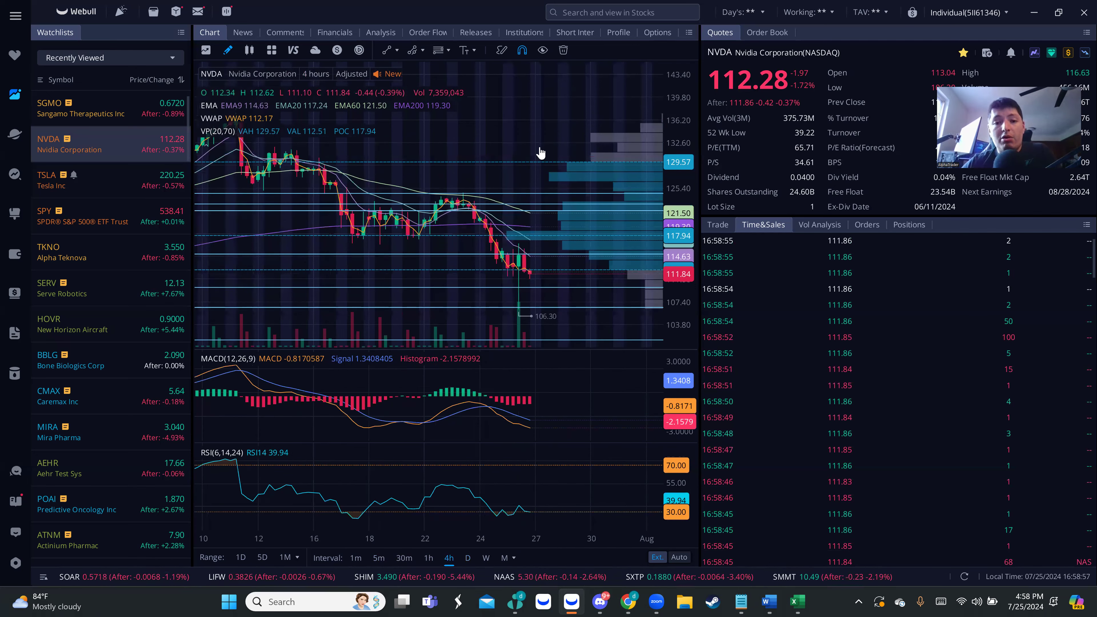
left_click_drag(540, 149, 539, 79)
scroll(544, 224, "up", 2)
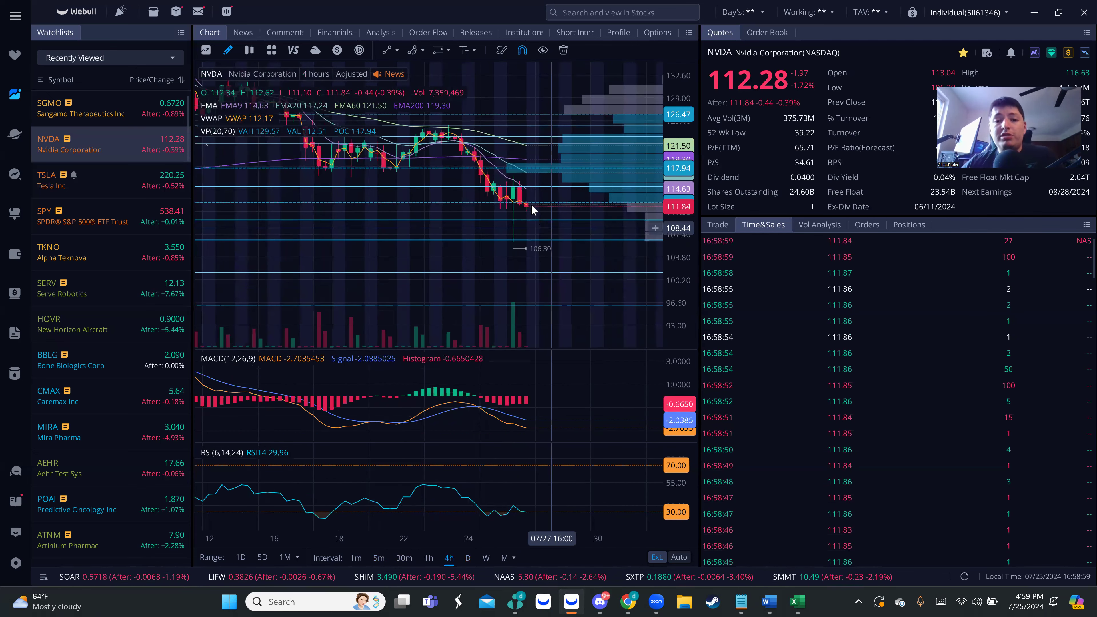
scroll(532, 205, "up", 1)
left_click_drag(534, 206, 512, 221)
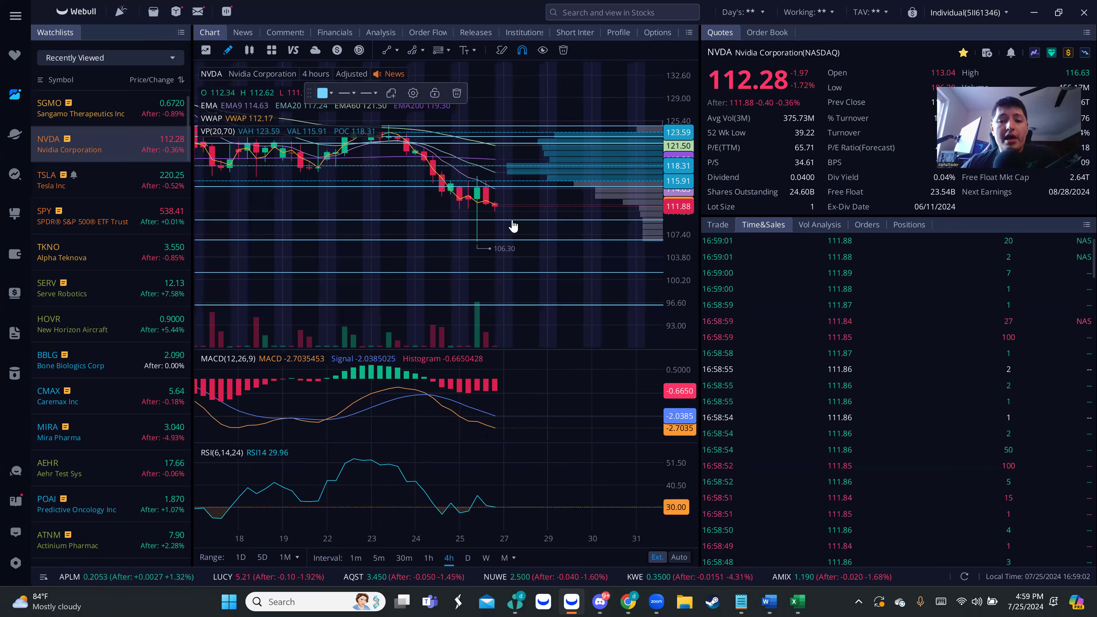
Set NVDA's chart to the 1-hour interval and check the point prices of the selected parallel lines, leaving them unedited
left_click(428, 557)
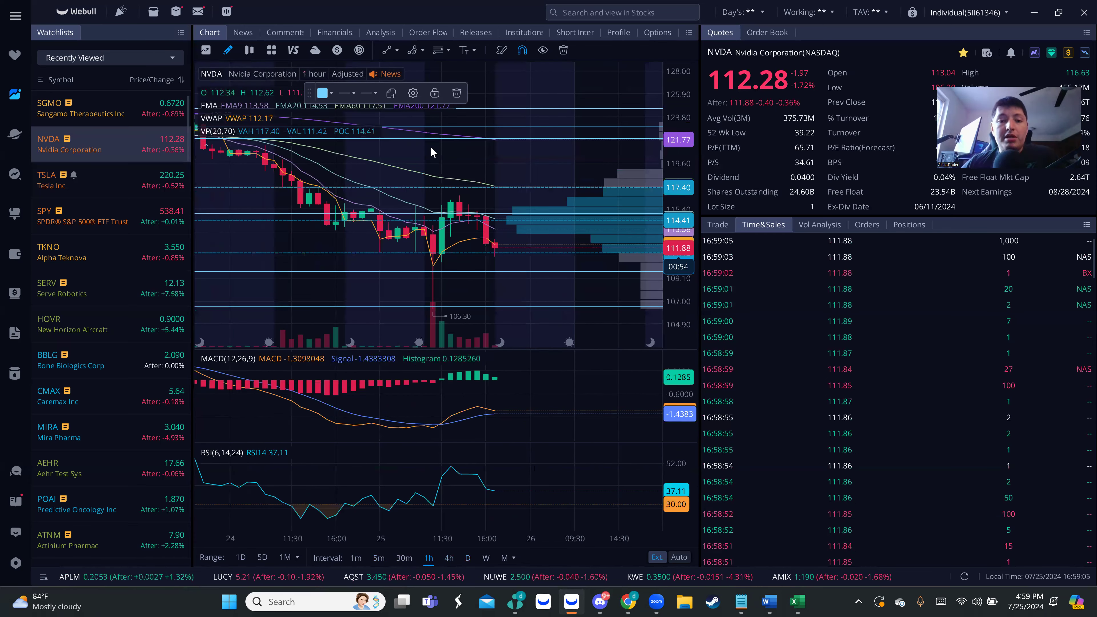
double_click(461, 178)
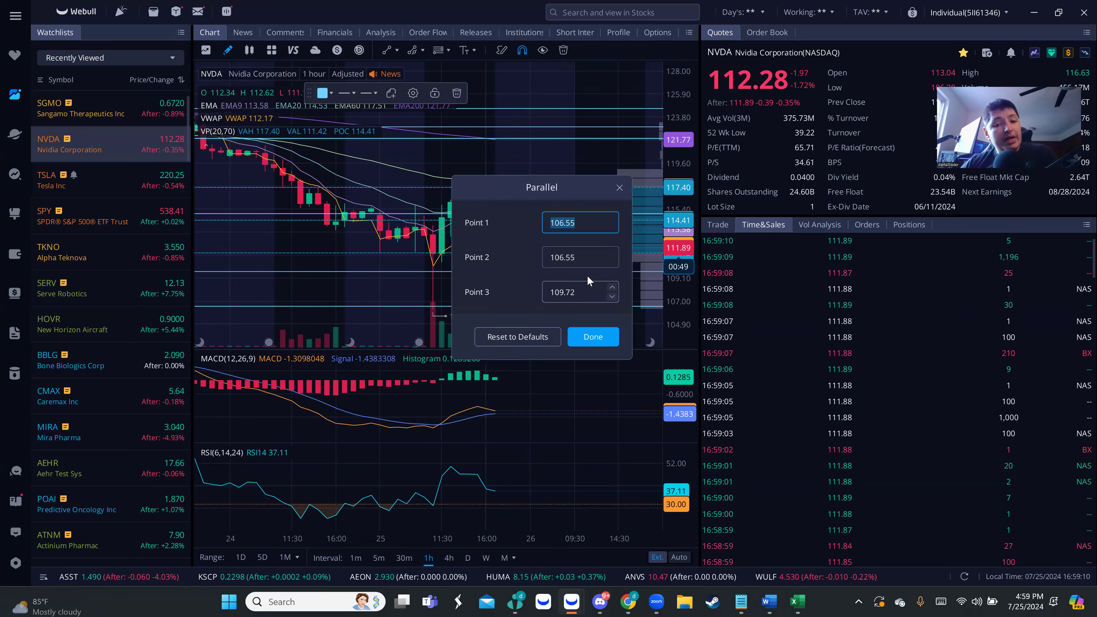
left_click(619, 187)
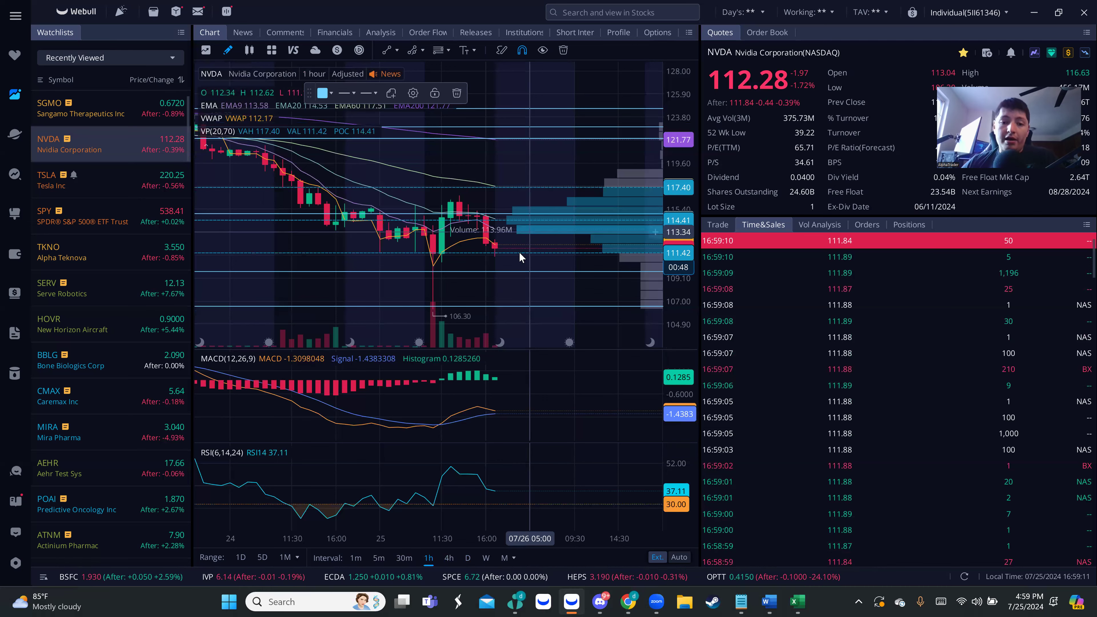
Recheck the point prices of the parallel lines selected on NVDA's 1-hour chart, leaving them unedited
mouse_move(480, 242)
left_mouse_down()
mouse_move(426, 282)
mouse_move(417, 254)
left_mouse_up()
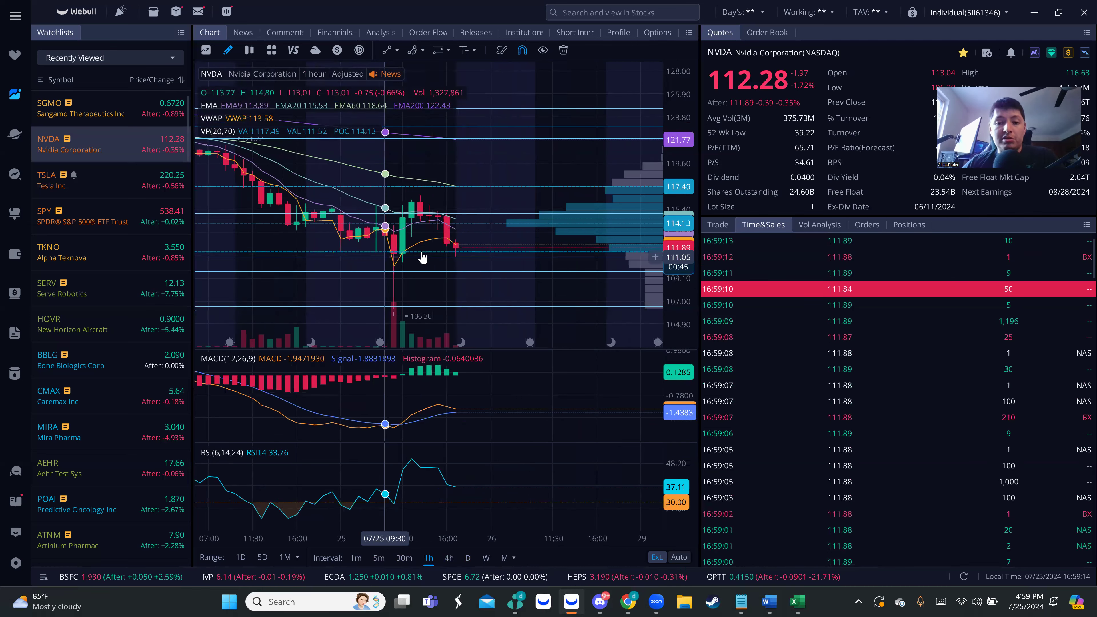
left_click(487, 222)
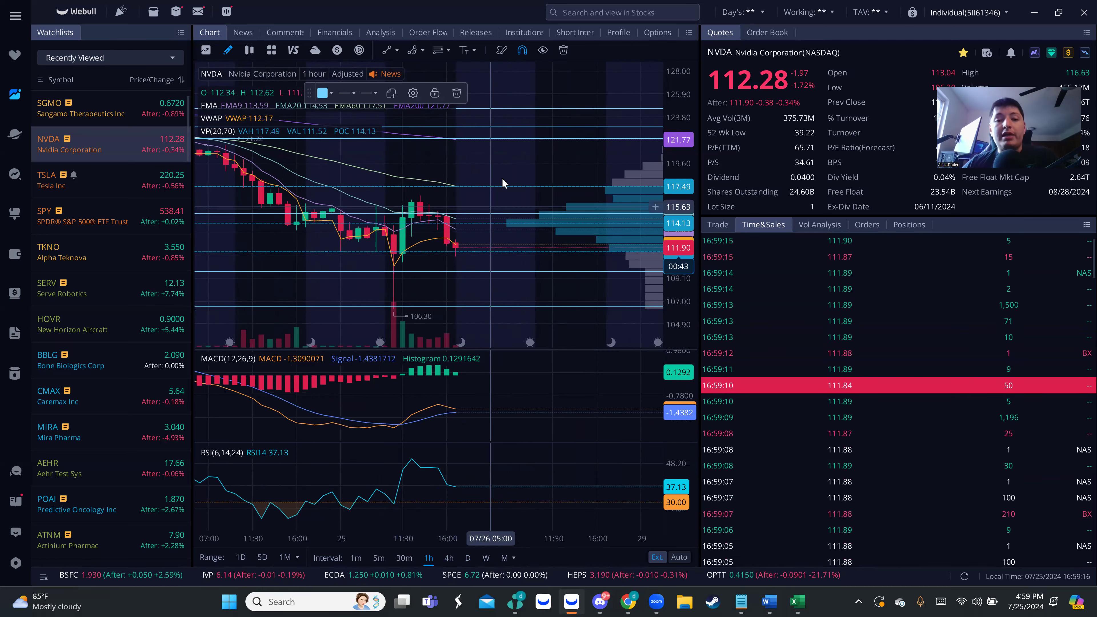
left_click(413, 93)
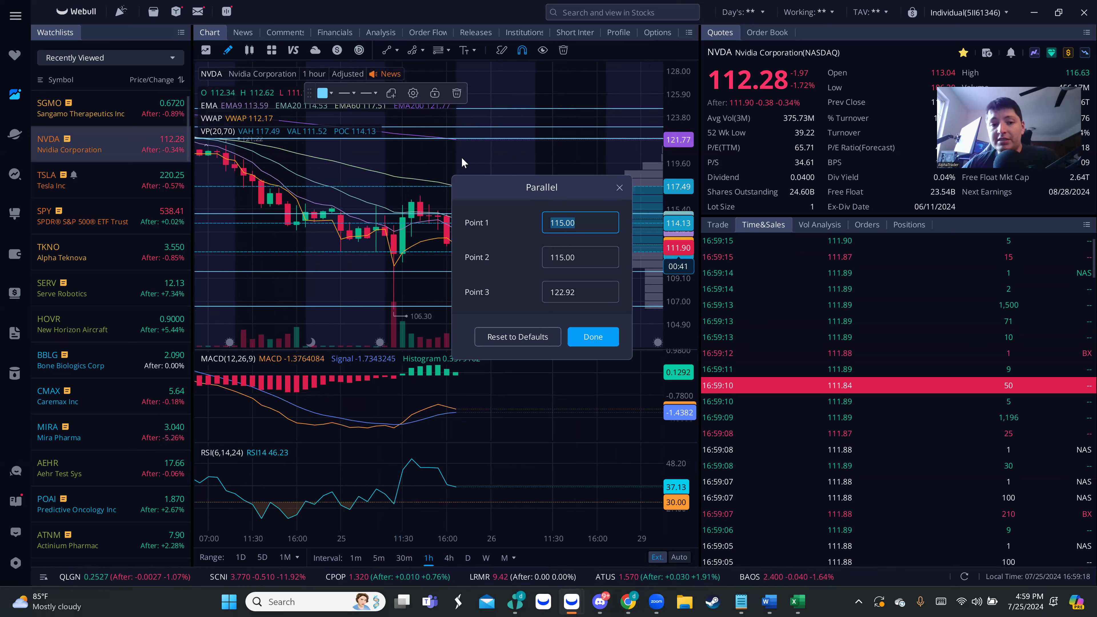
left_click(587, 293)
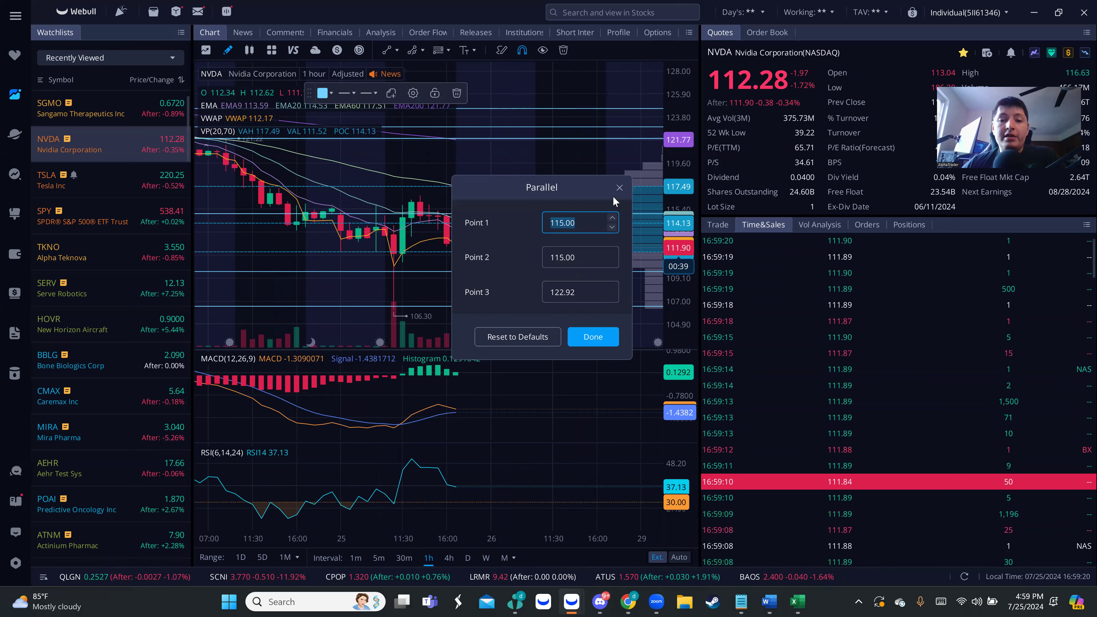
left_click(619, 187)
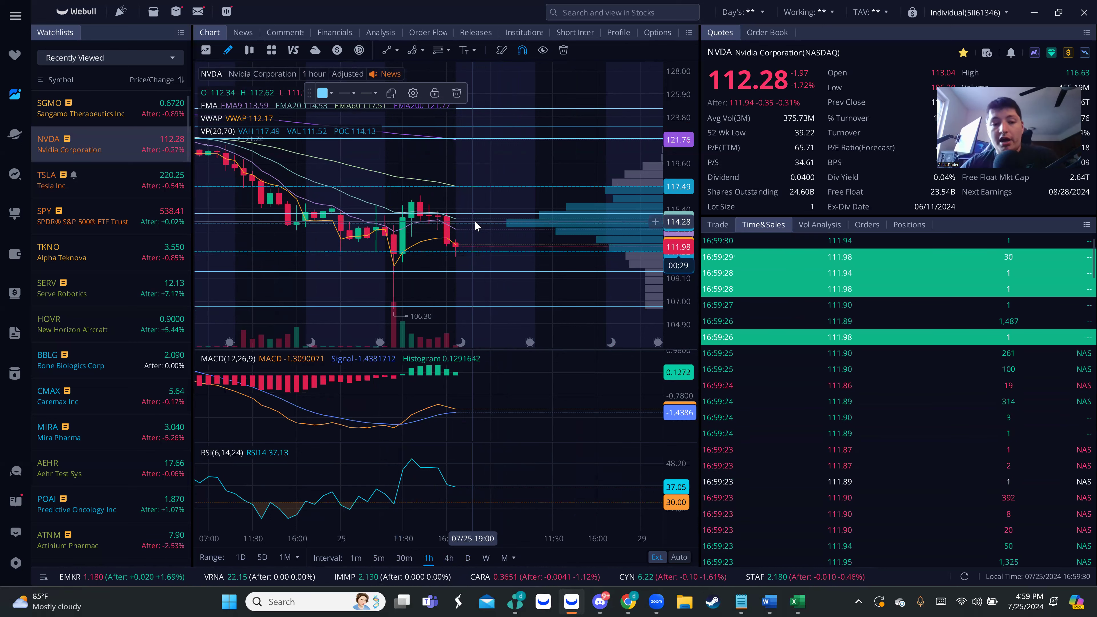
Examine NVDA's latest hourly candles and compare them with the NVDA range alert in Discord's alpha-options channel, returning to Webull
left_click_drag(492, 248, 504, 246)
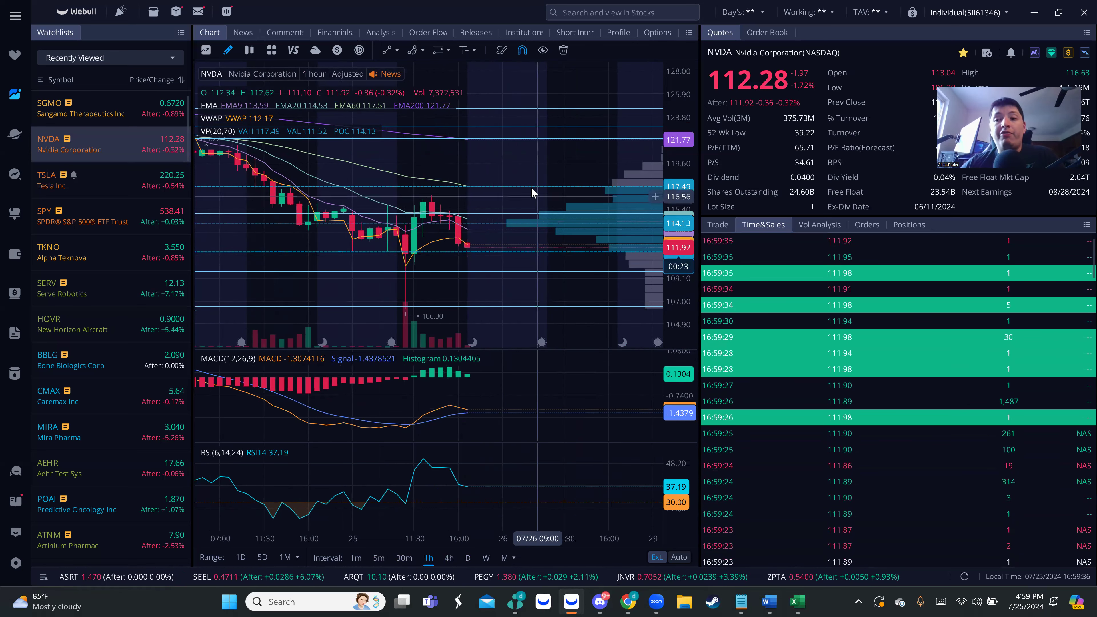
left_click_drag(534, 191, 509, 188)
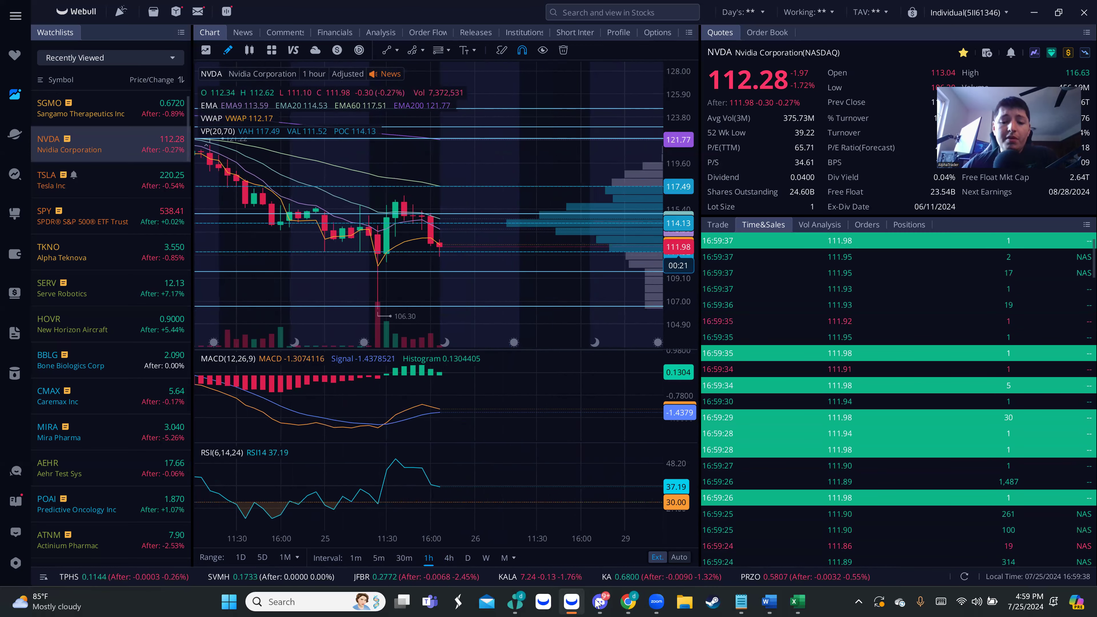
key("alt+Tab")
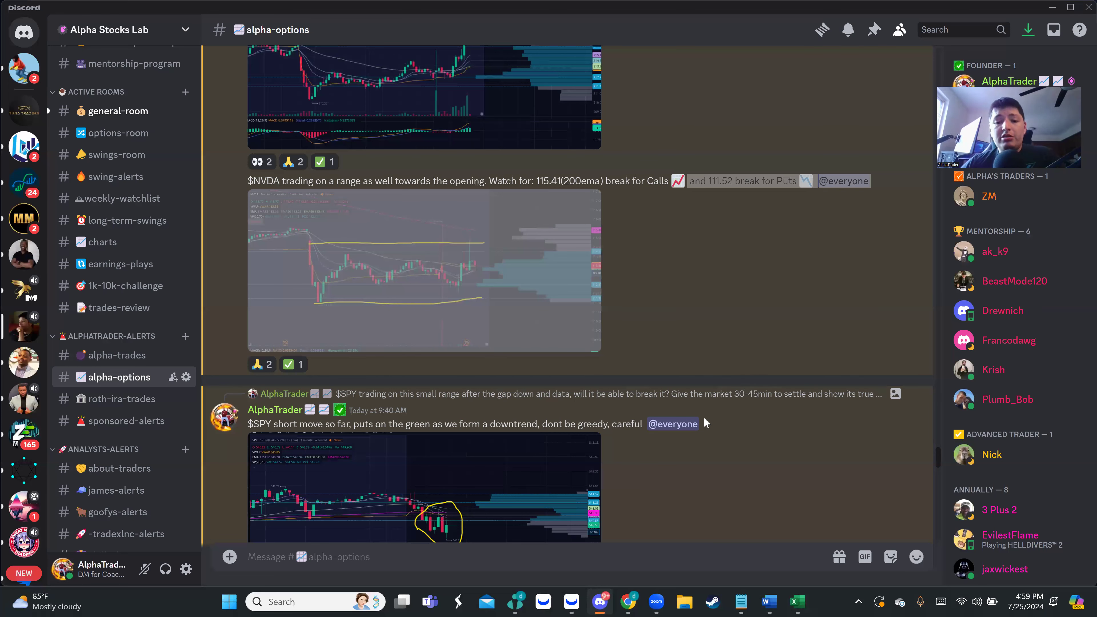
key("alt+Tab")
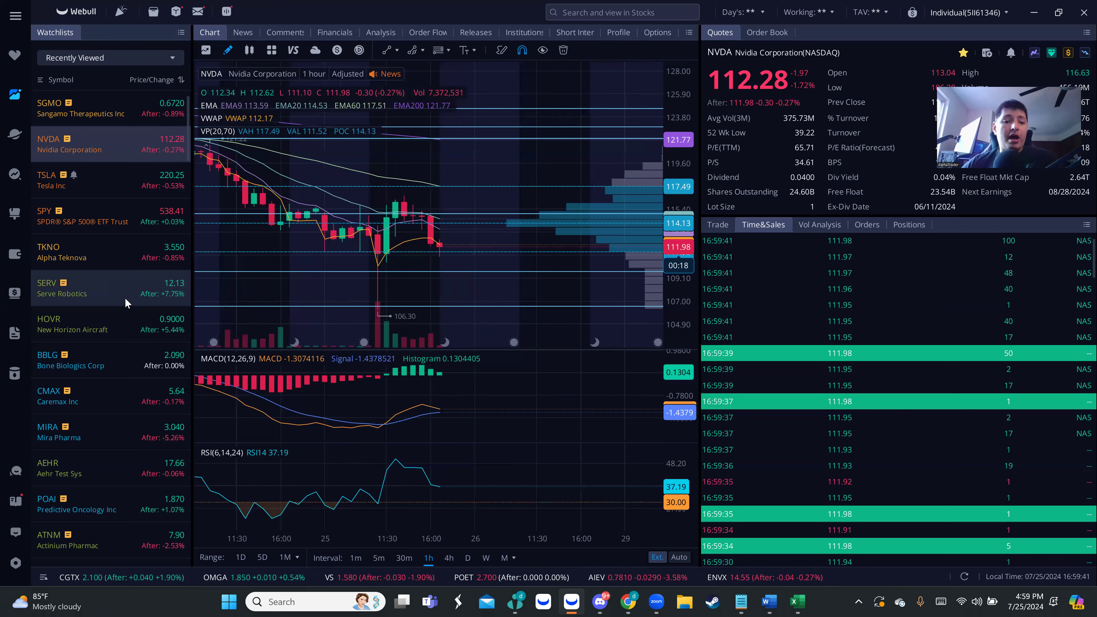
Open SERV's chart and examine its price action on the daily and weekly intervals
left_click(125, 298)
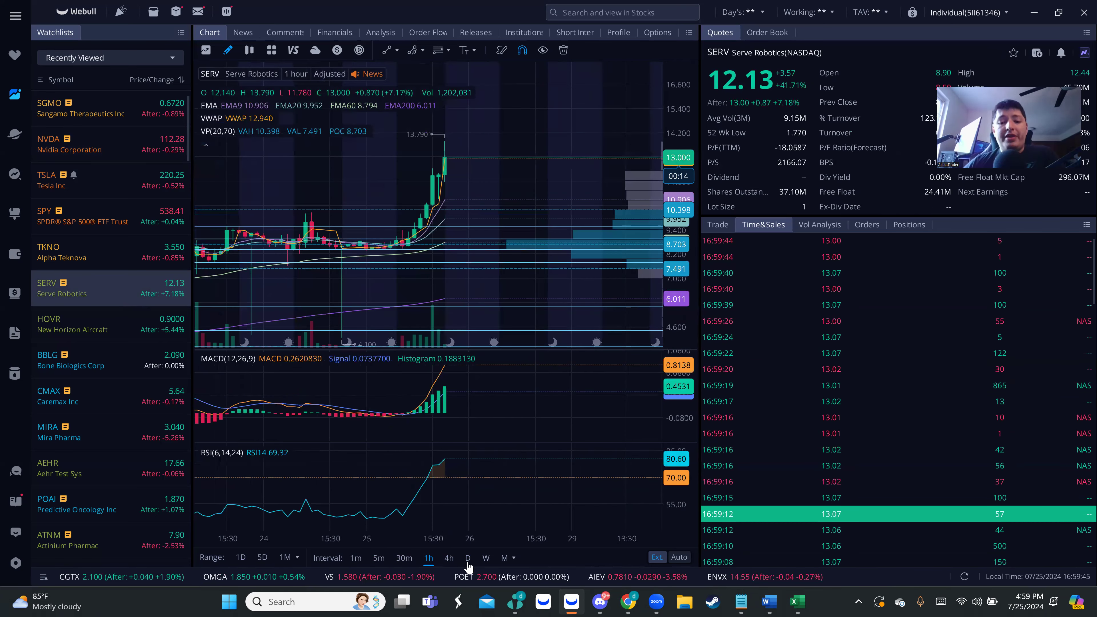
key("d")
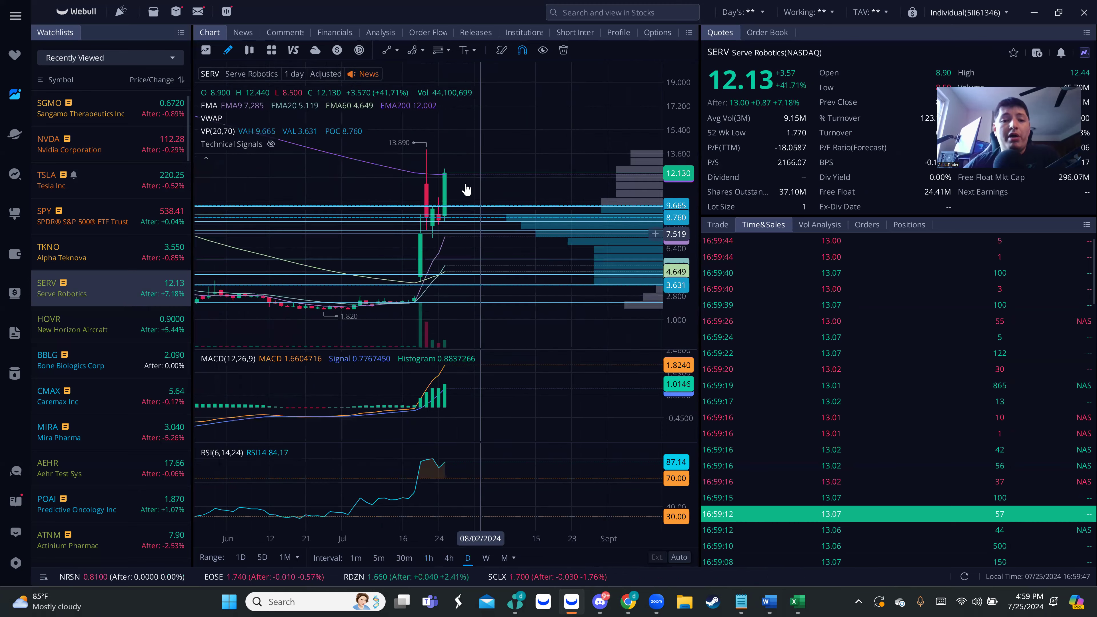
left_click(485, 558)
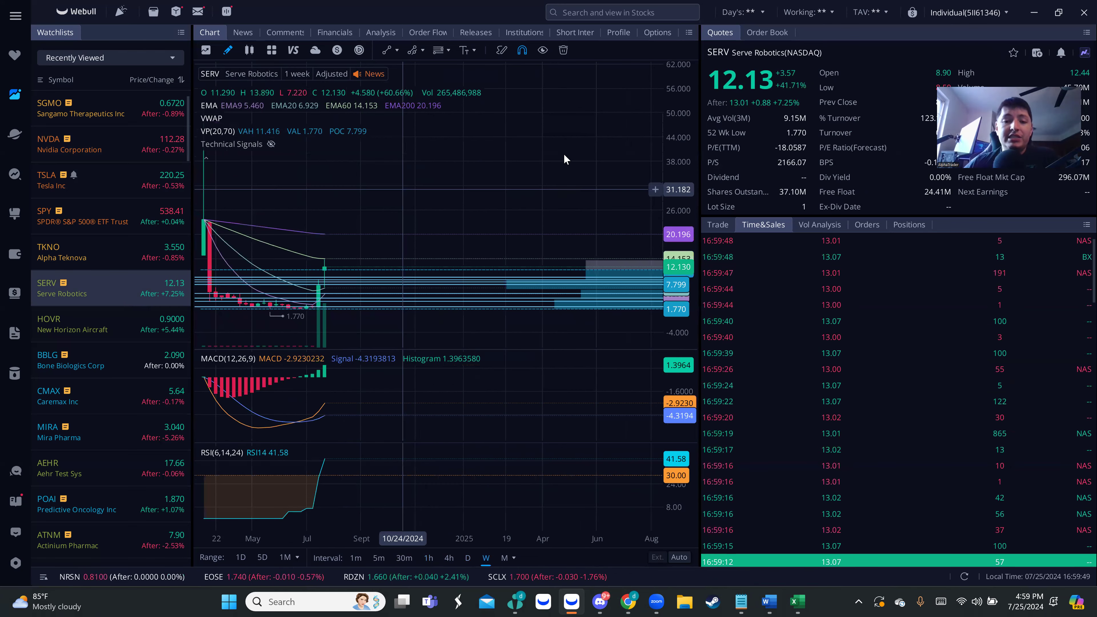
left_click_drag(402, 189, 564, 154)
left_click_drag(675, 252, 681, 152)
scroll(493, 222, "up", 5)
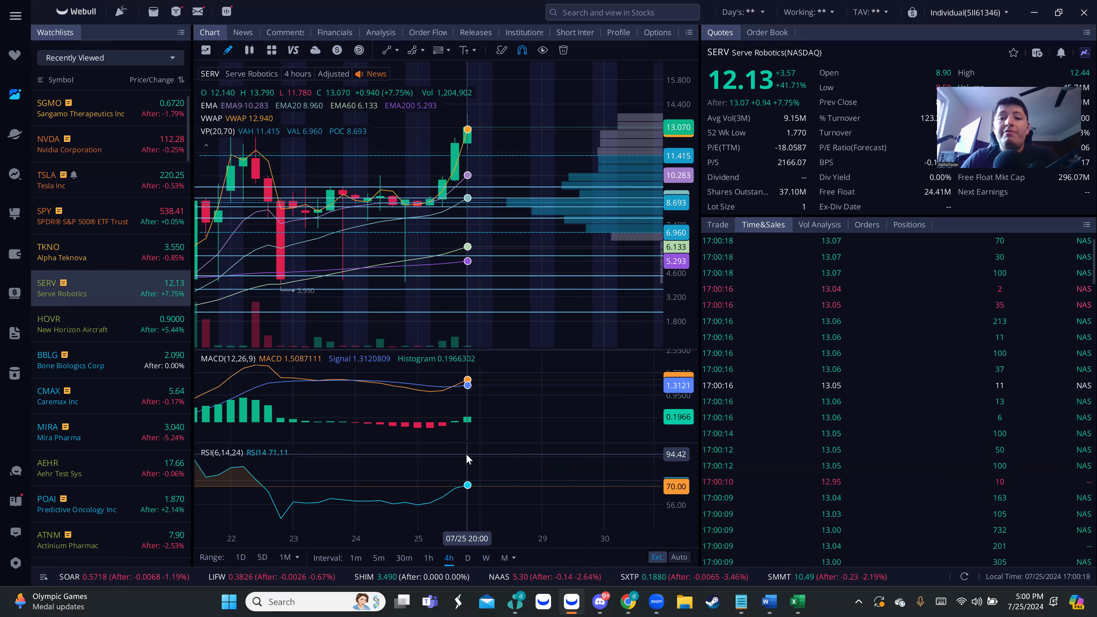
Examine SERV's recent candles on the 4-hour and daily intervals against the drawn levels and the 200 EMA
left_click_drag(494, 154, 524, 171)
scroll(514, 172, "down", 2)
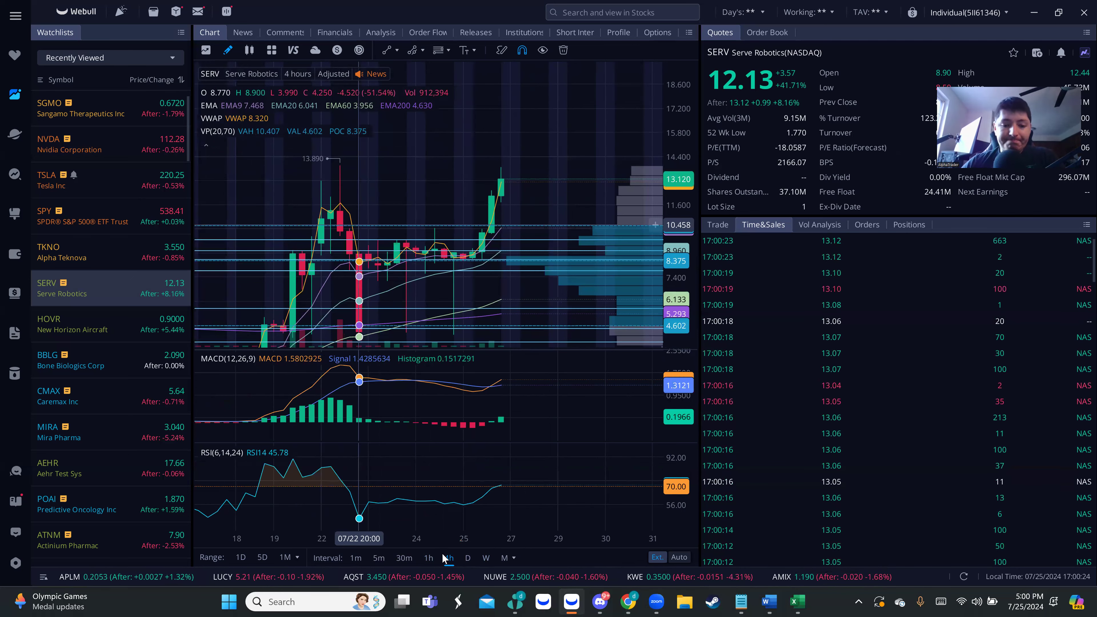
left_click(467, 557)
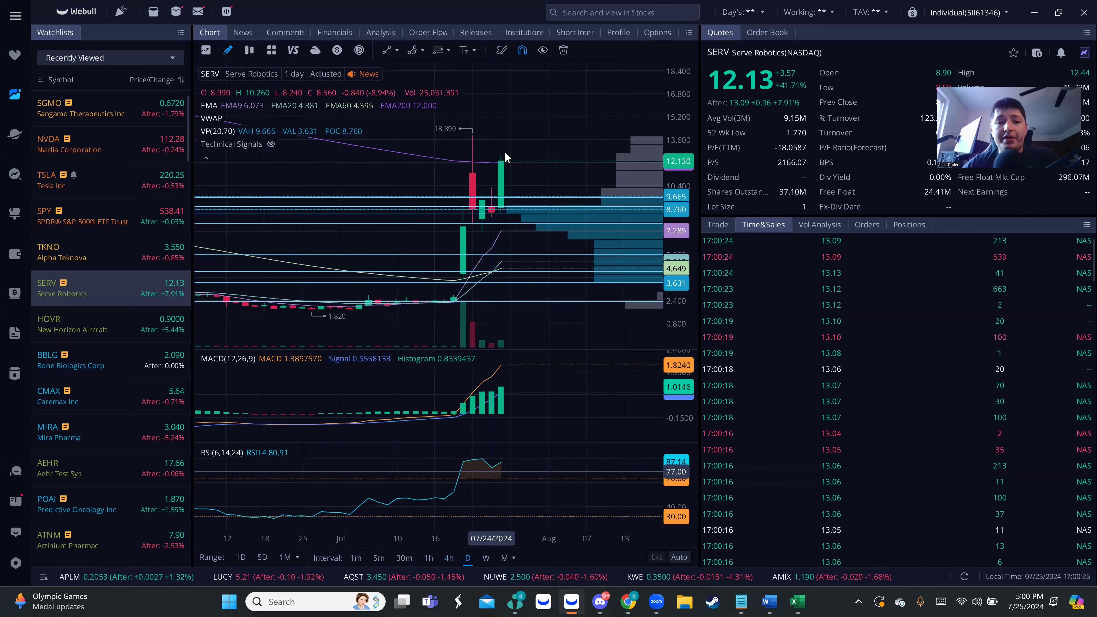
scroll(496, 258, "up", 3)
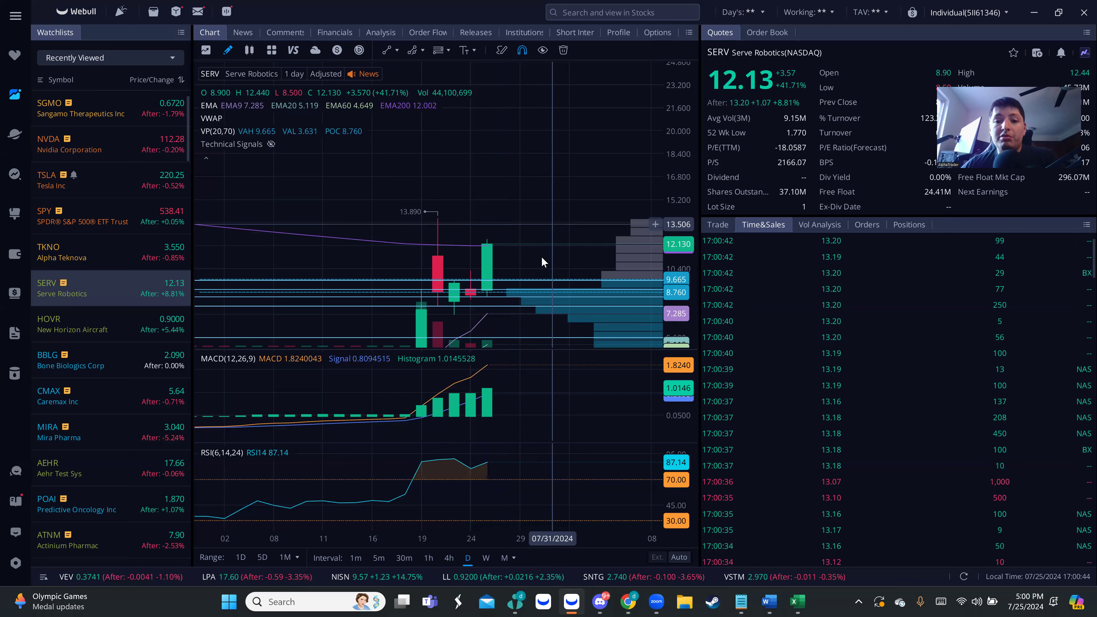
Open HOVR's daily chart and examine the longer price history against the drawn levels and moving averages
left_click(155, 319)
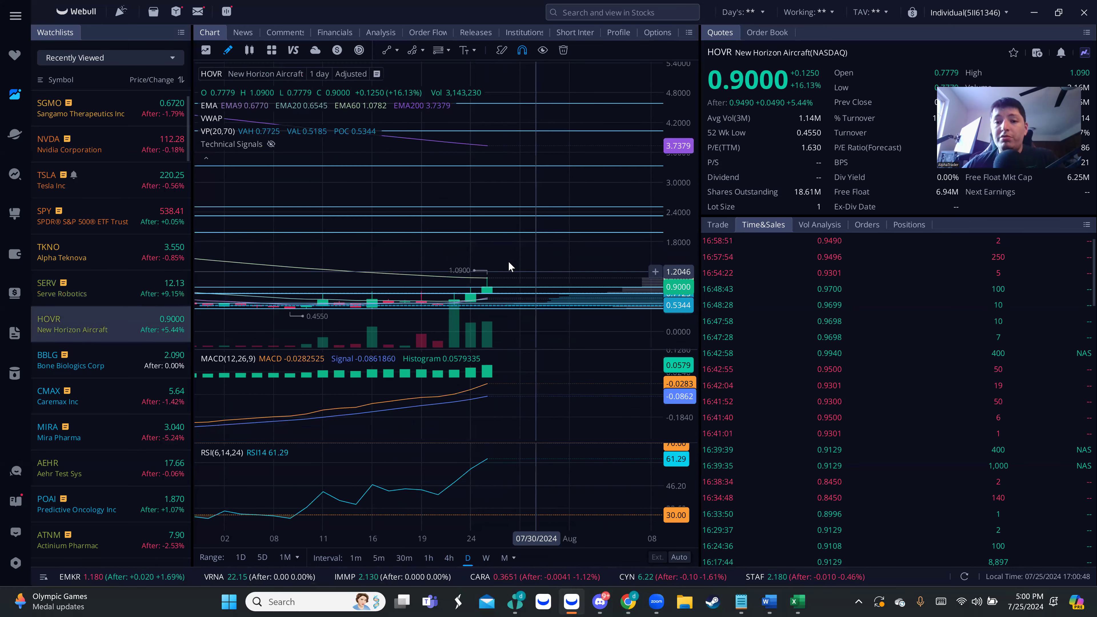
scroll(514, 261, "down", 3)
scroll(527, 242, "down", 1)
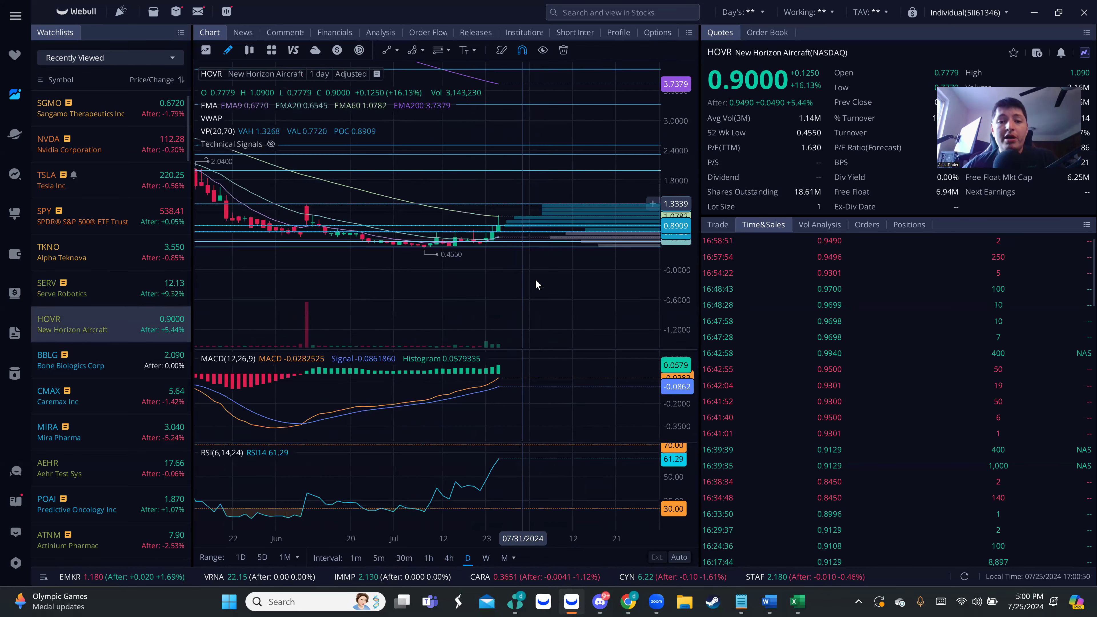
left_click_drag(676, 319, 684, 147)
left_click_drag(547, 261, 529, 295)
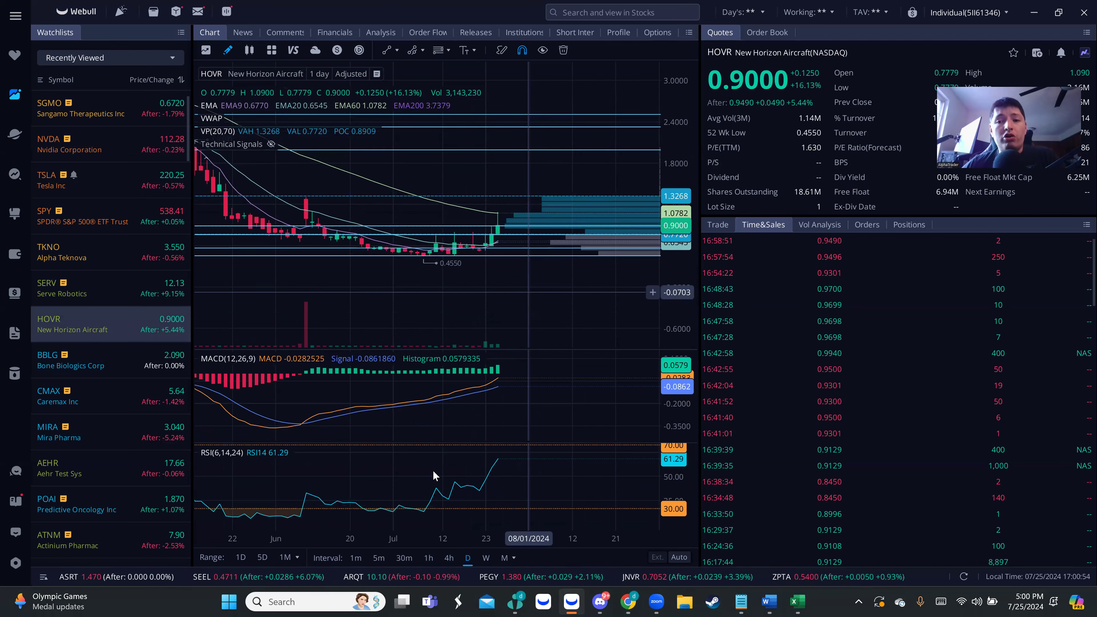
View HOVR's latest candles on the 4-hour interval and return the chart to daily
left_click(449, 558)
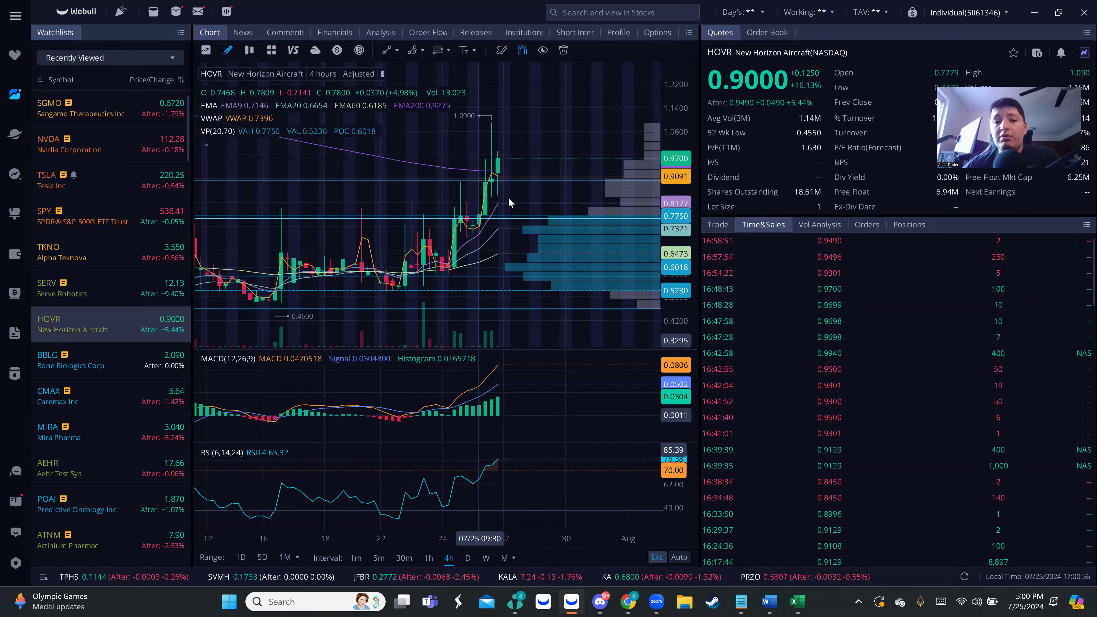
scroll(511, 197, "up", 3)
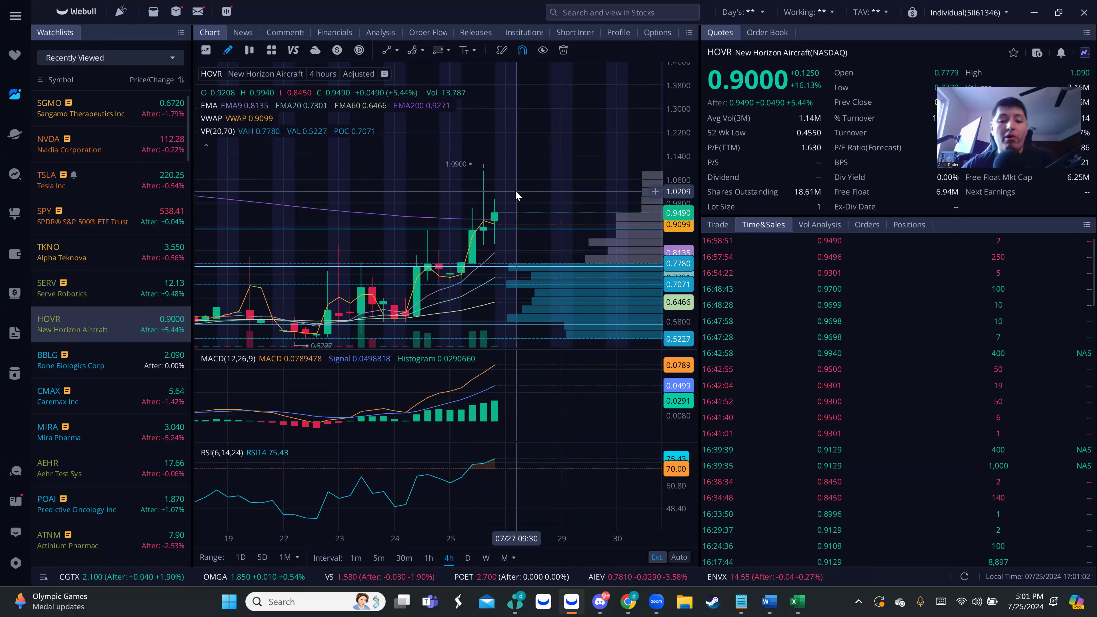
left_click(468, 558)
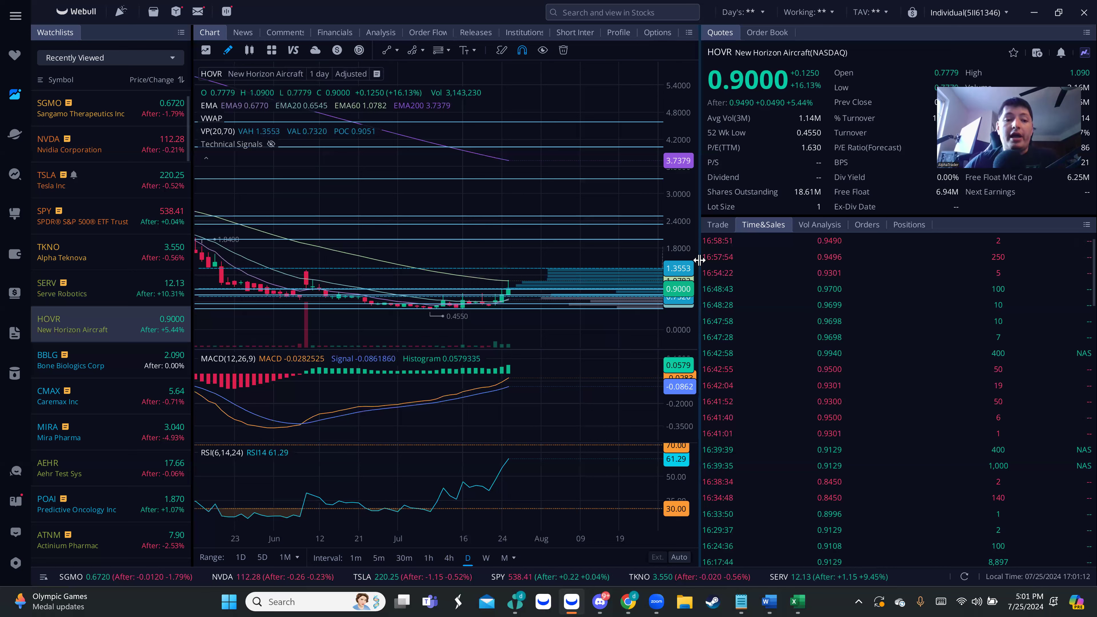
Open SGMO's chart and compare its recent candles on the daily and 4-hour intervals
left_click(135, 114)
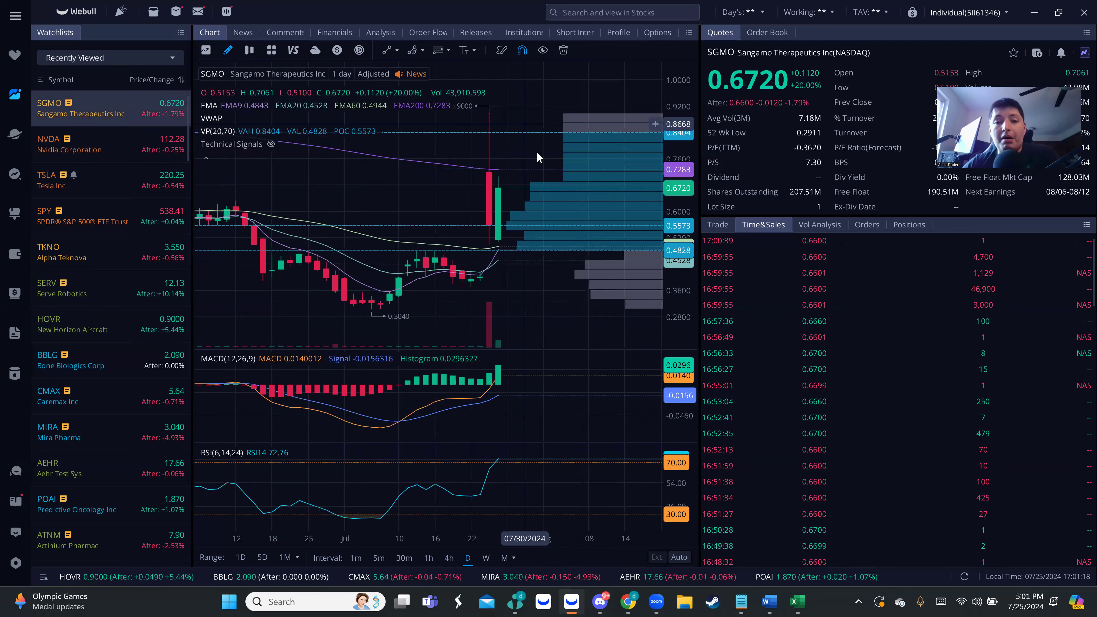
scroll(521, 171, "up", 3)
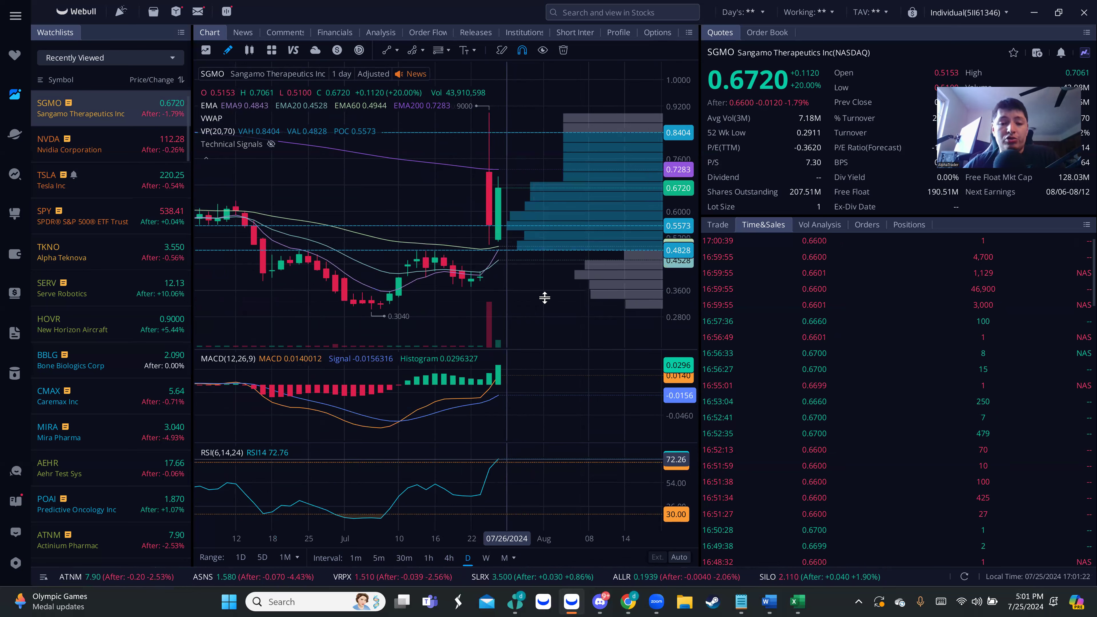
left_click(450, 558)
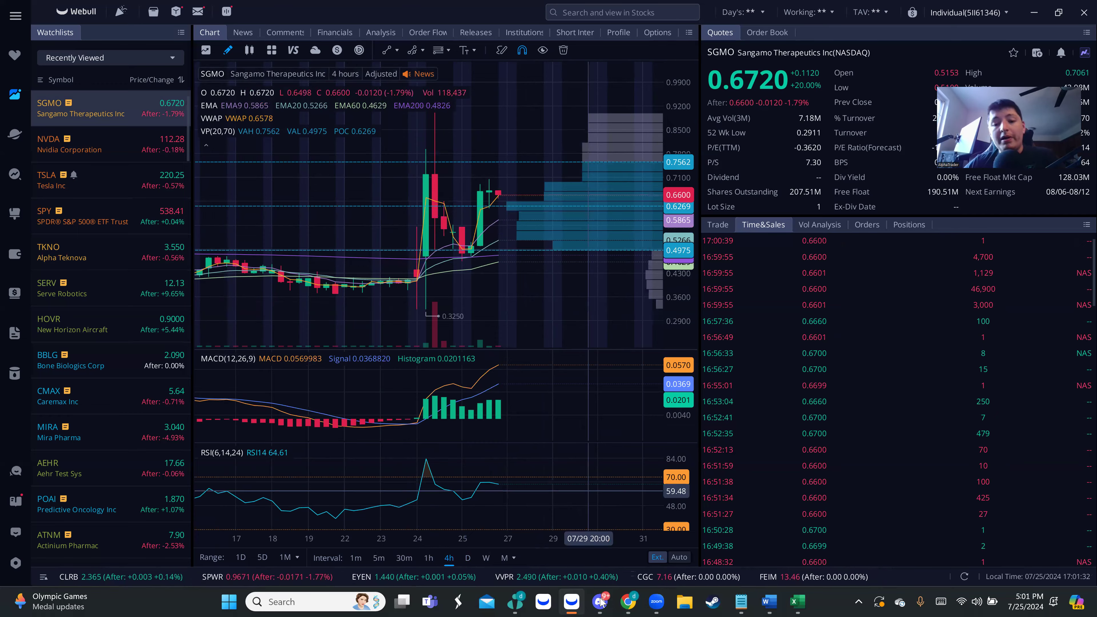
Switch to Discord's swing-alerts channel and review today's SGMO and SERV alerts
key("alt+Tab")
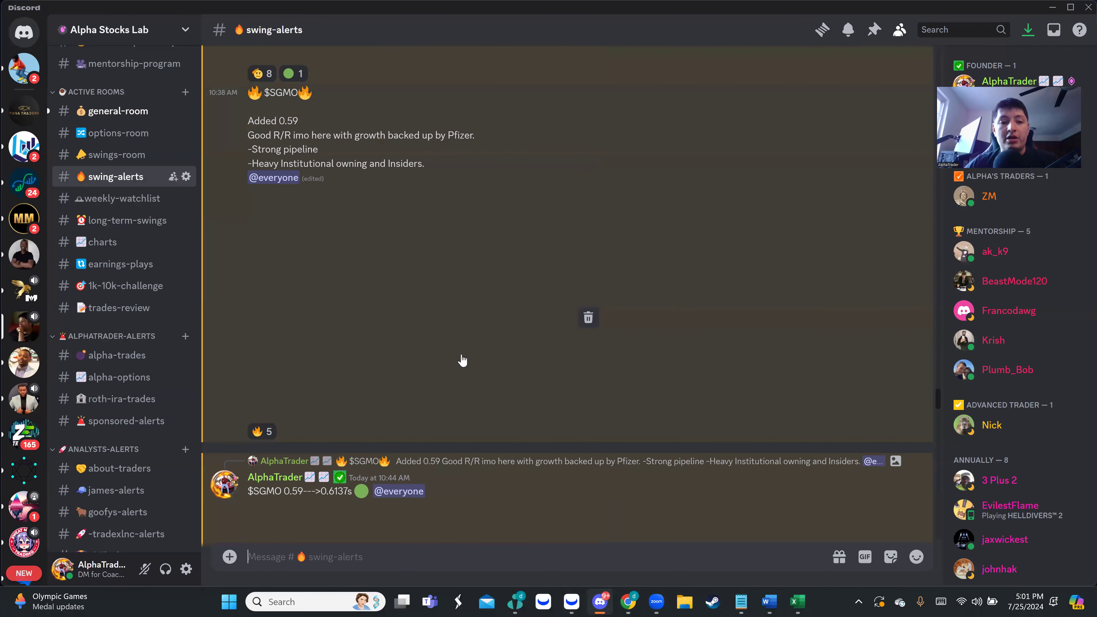
scroll(461, 361, "down", 4)
scroll(450, 358, "down", 2)
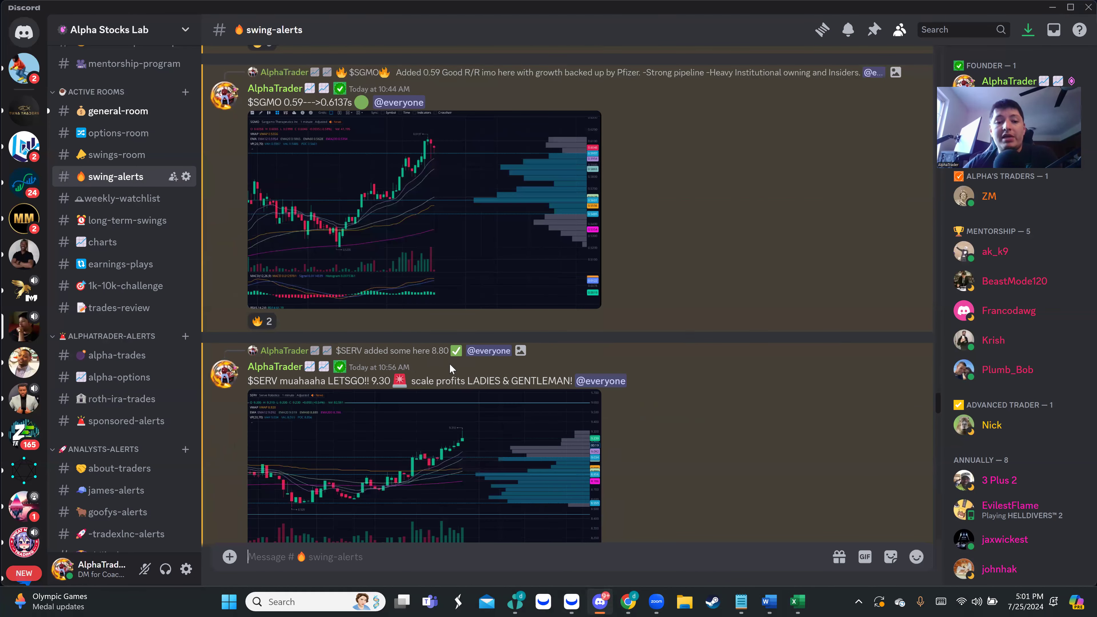
scroll(449, 362, "down", 5)
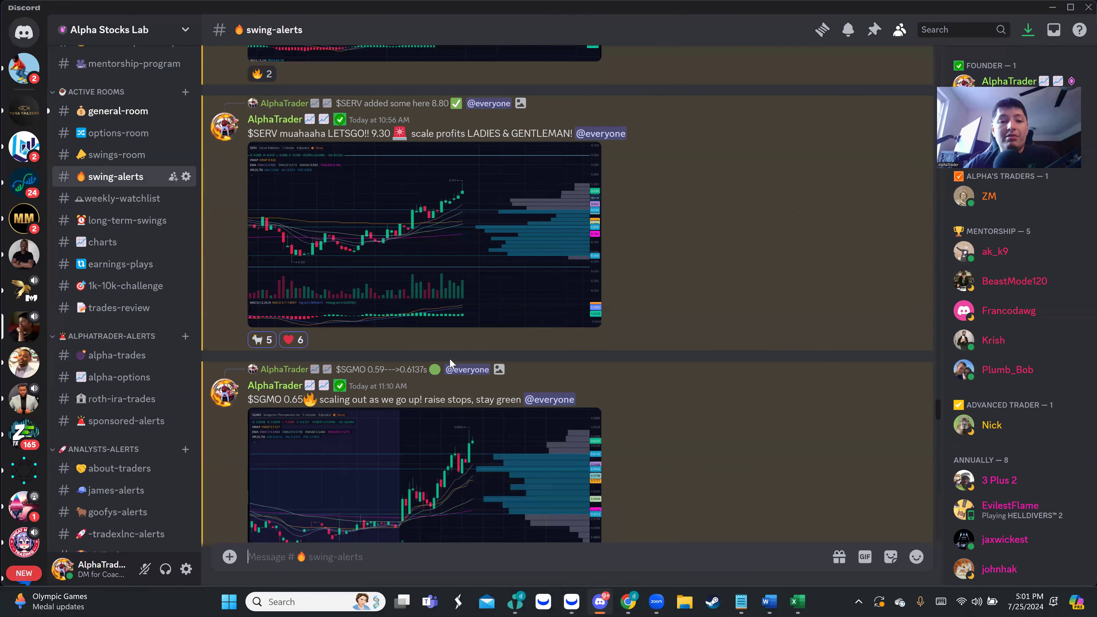
Look back through the swing-alerts history, from today's HOVR alerts to yesterday's ASNS, KORE and TKNO posts
scroll(449, 361, "up", 10)
scroll(449, 356, "up", 10)
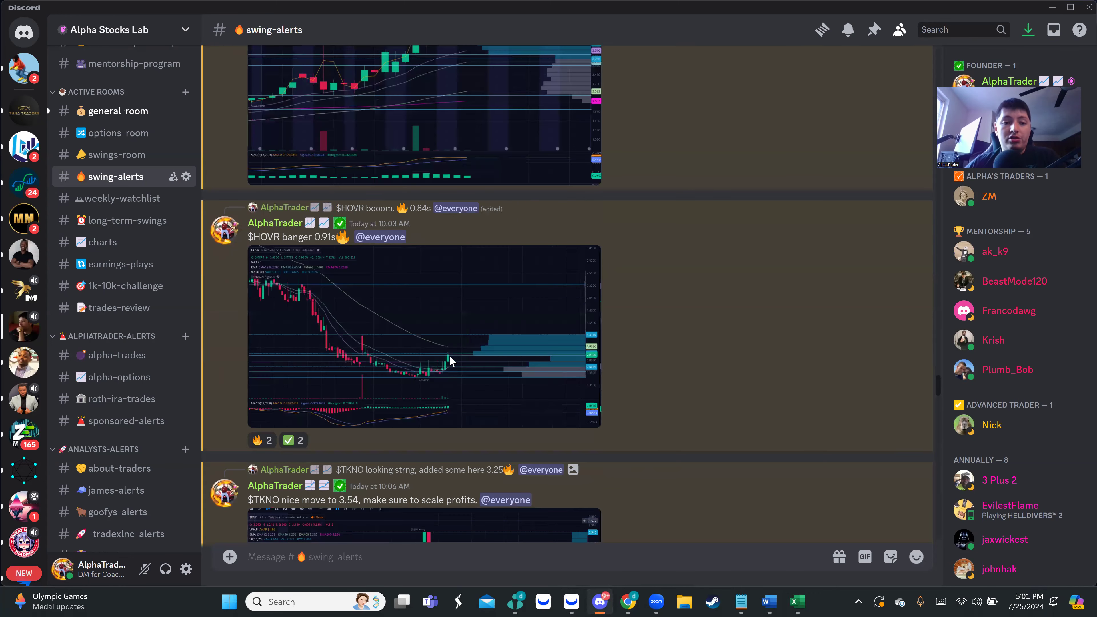
scroll(447, 362, "up", 10)
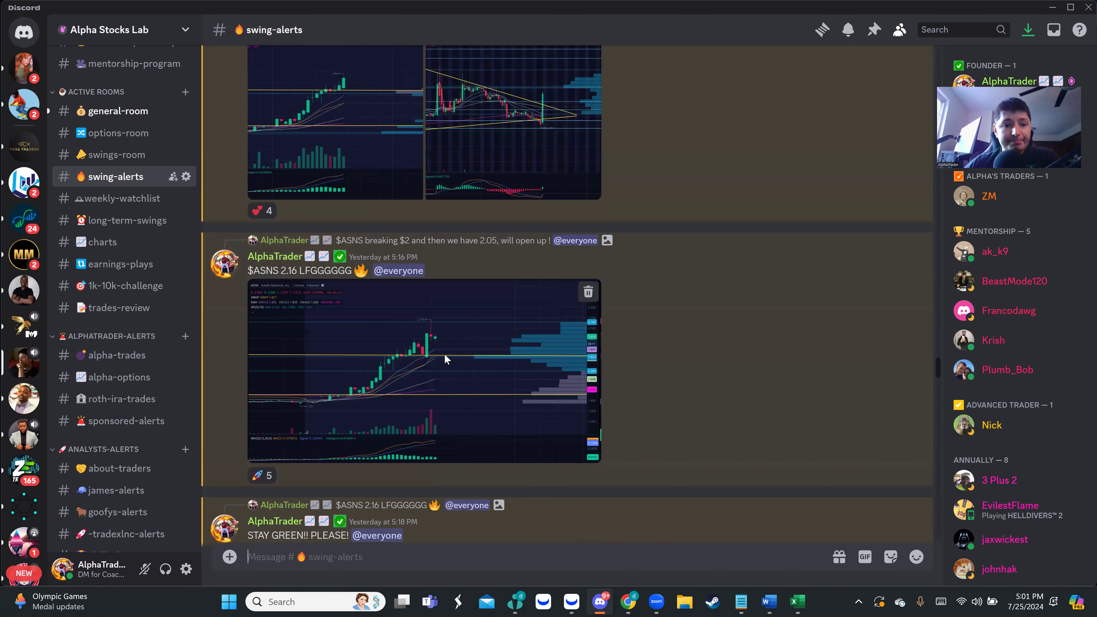
scroll(444, 353, "up", 10)
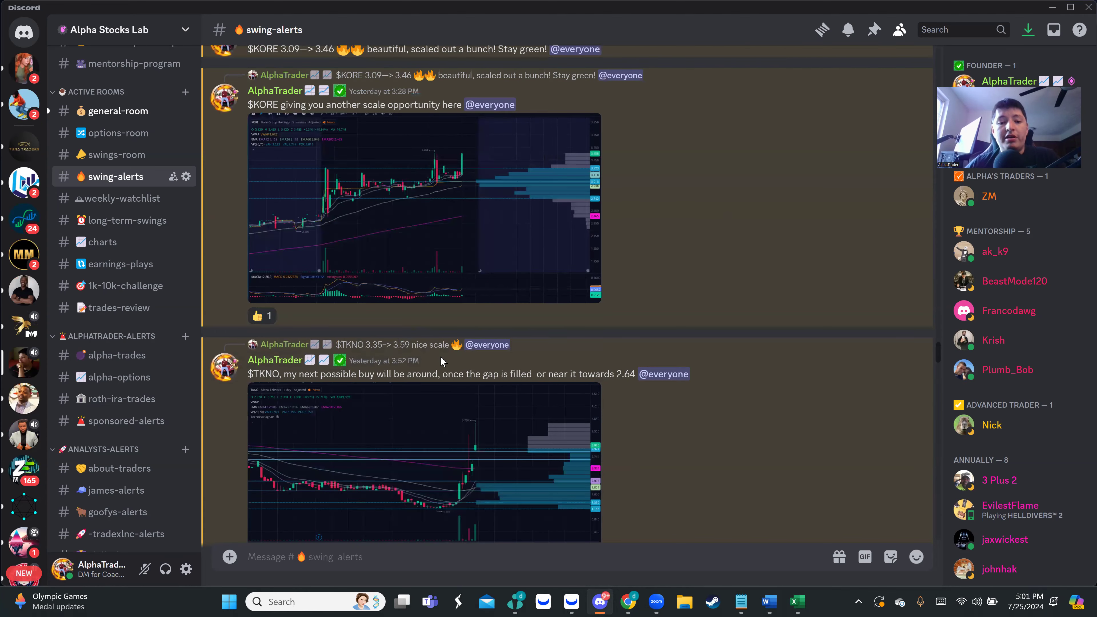
Move forward through today's SERV and MAXN alerts to the CMAX alert and highlight its "Added 4.55" entry line
scroll(444, 358, "down", 10)
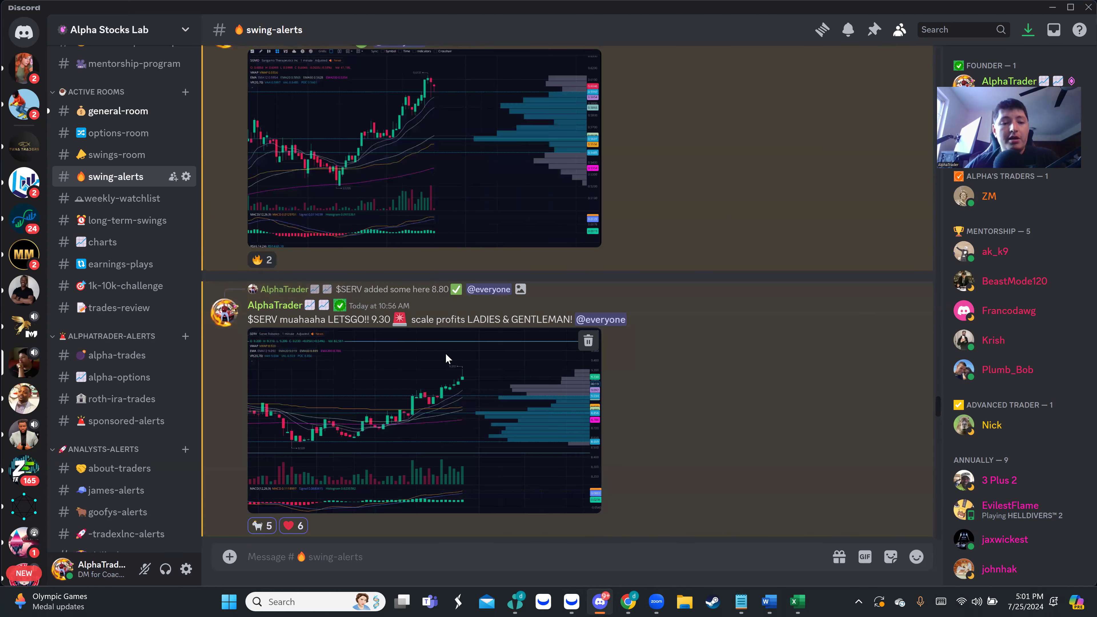
scroll(447, 352, "down", 5)
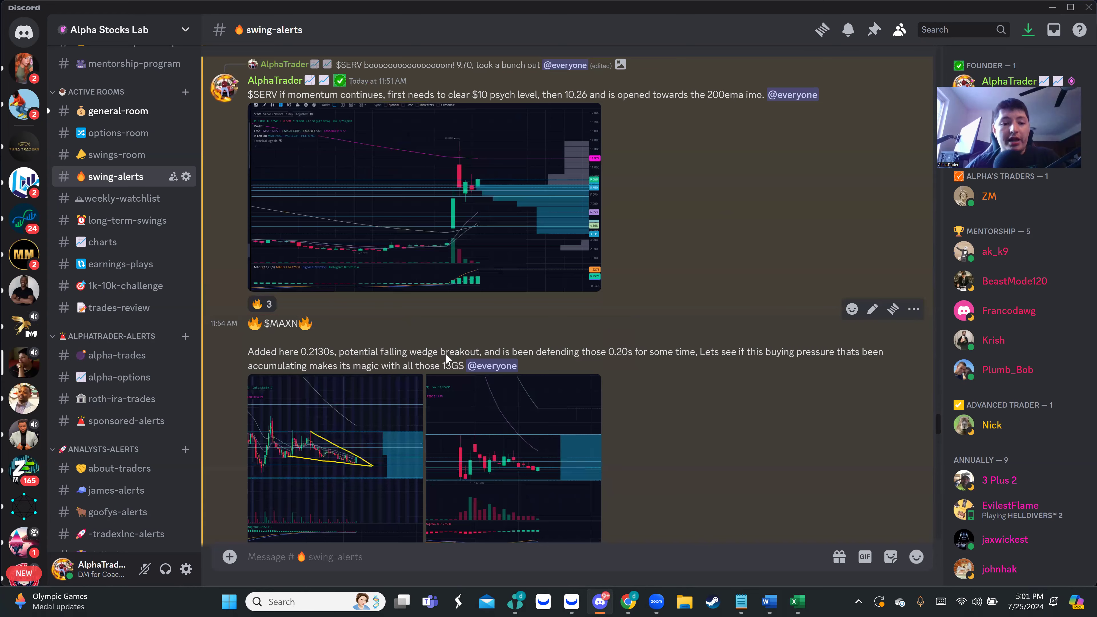
scroll(446, 353, "down", 5)
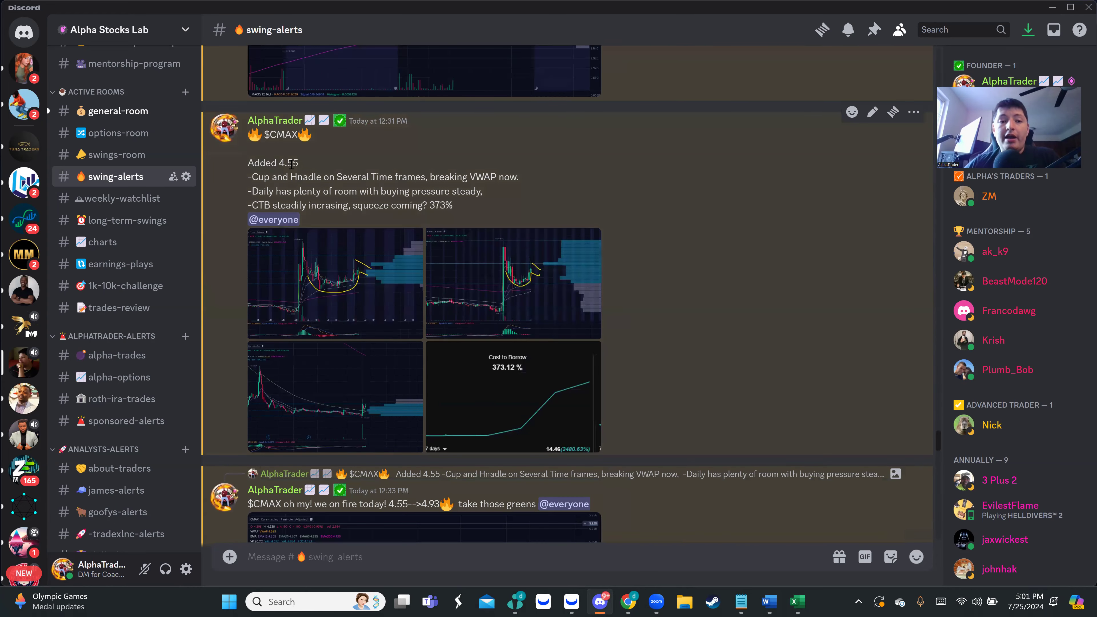
left_click_drag(293, 165, 294, 164)
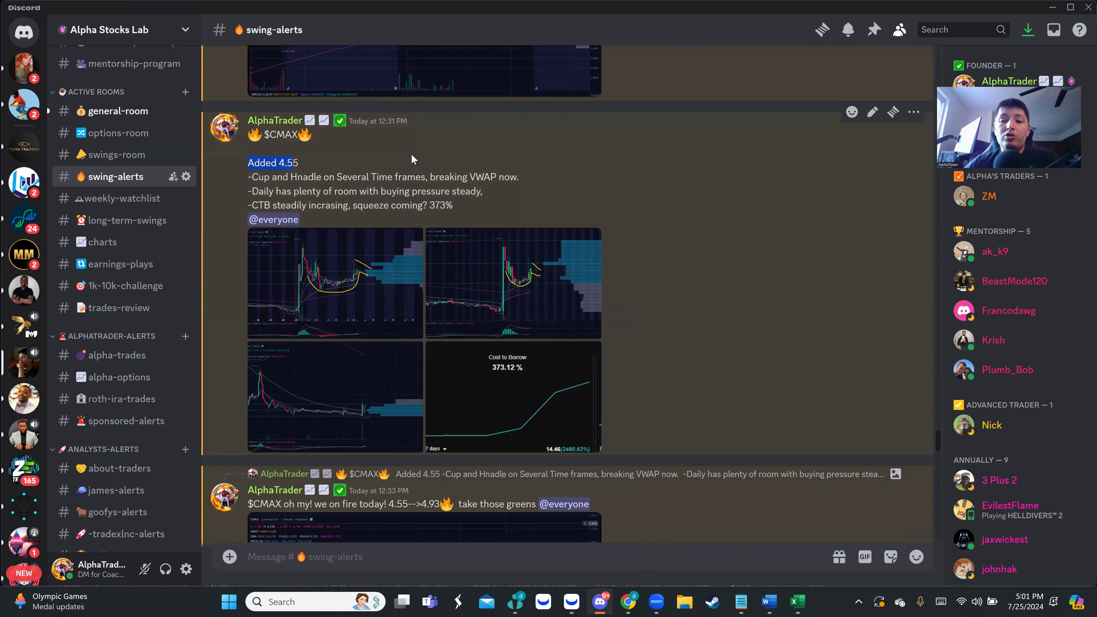
Switch to Webull and examine CMAX's 5-minute price action from the midday entry through the after-hours session
left_click(571, 602)
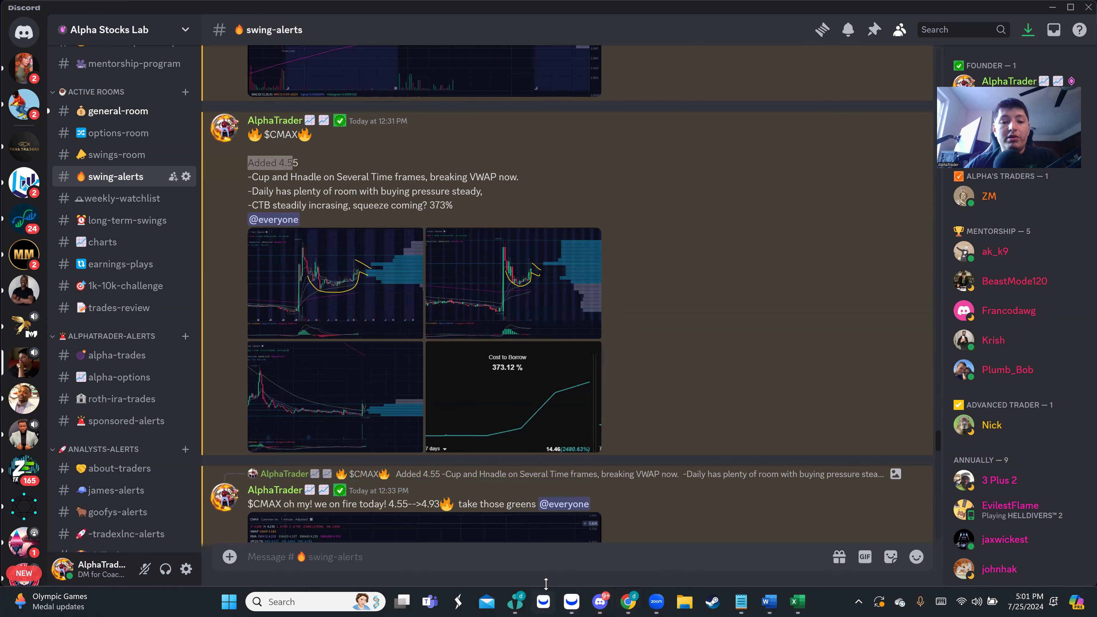
left_click(571, 602)
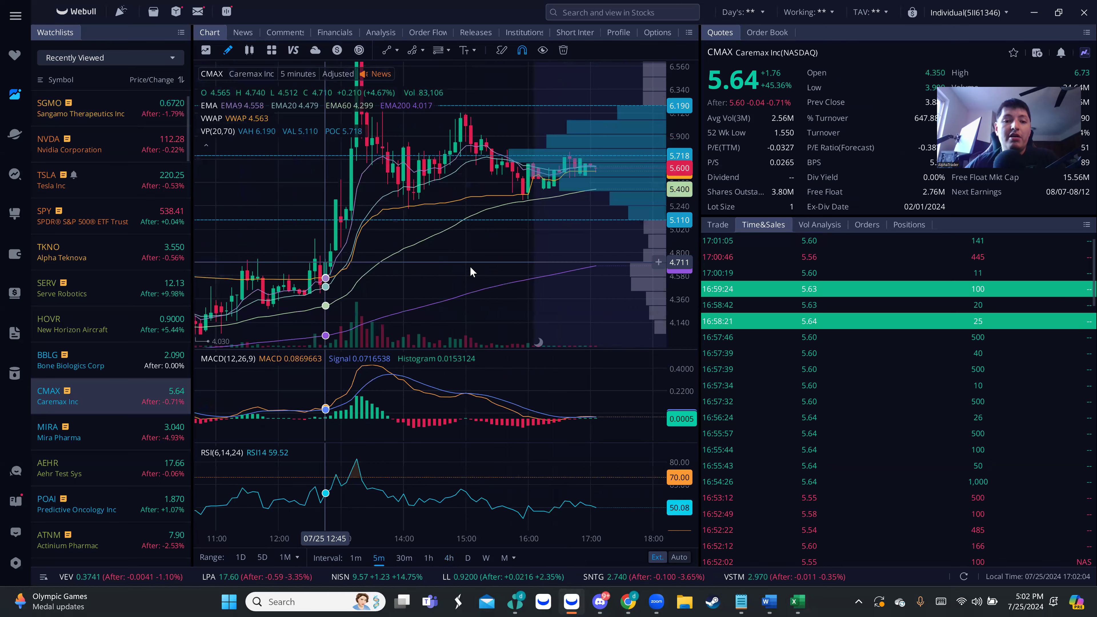
key("5")
key("Return")
left_click_drag(478, 218, 422, 339)
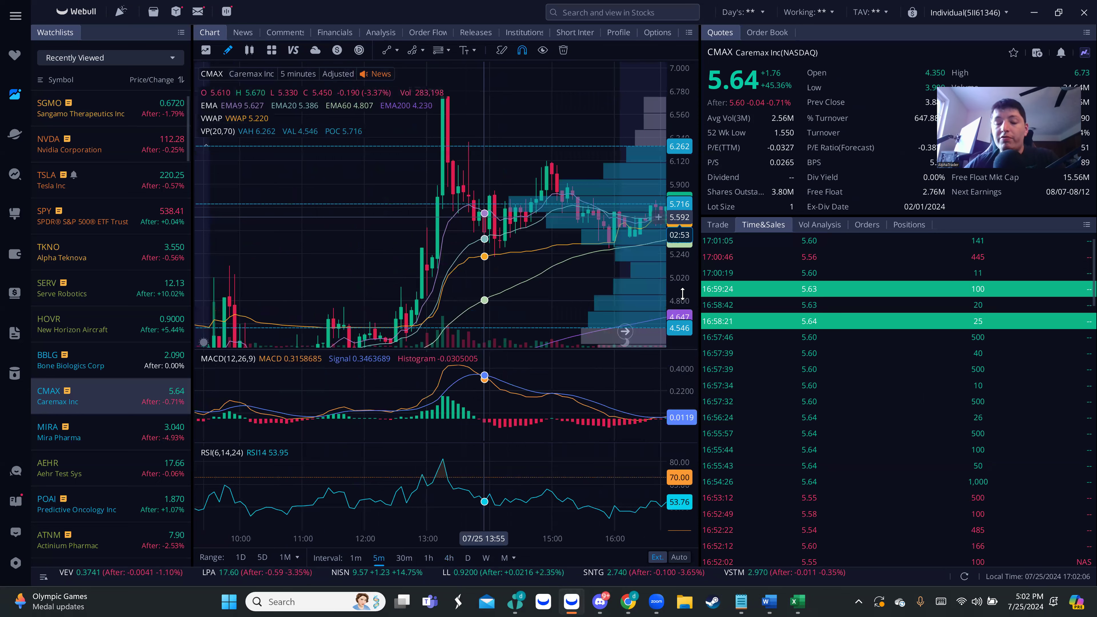
left_click_drag(683, 294, 686, 332)
left_click_drag(526, 285, 366, 268)
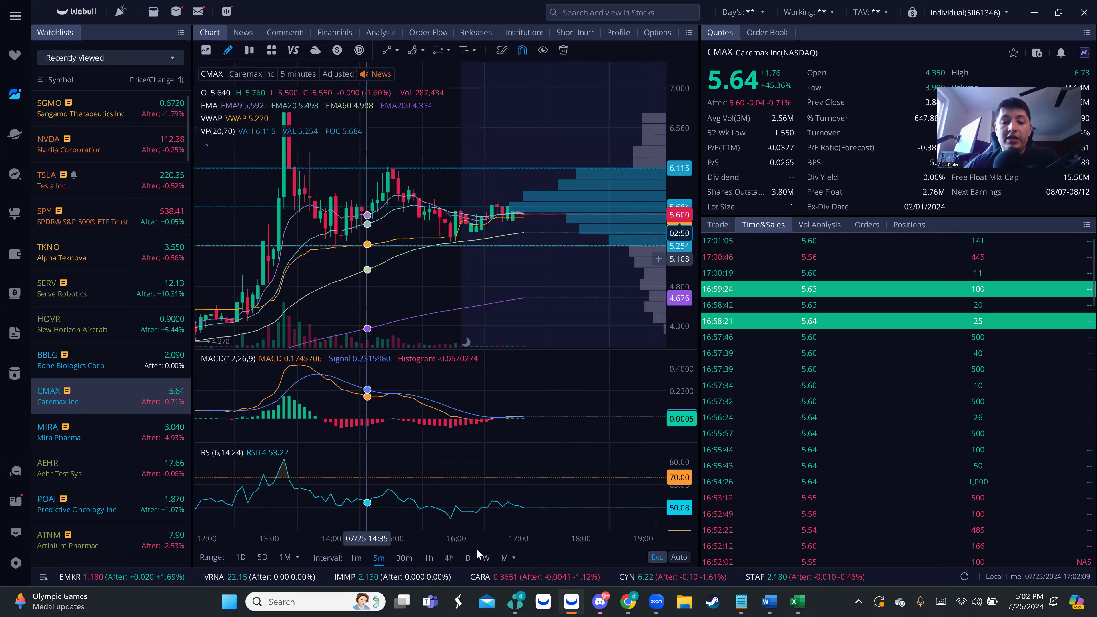
Switch CMAX's chart to the daily interval and inspect its most recent candles closely
left_click(469, 557)
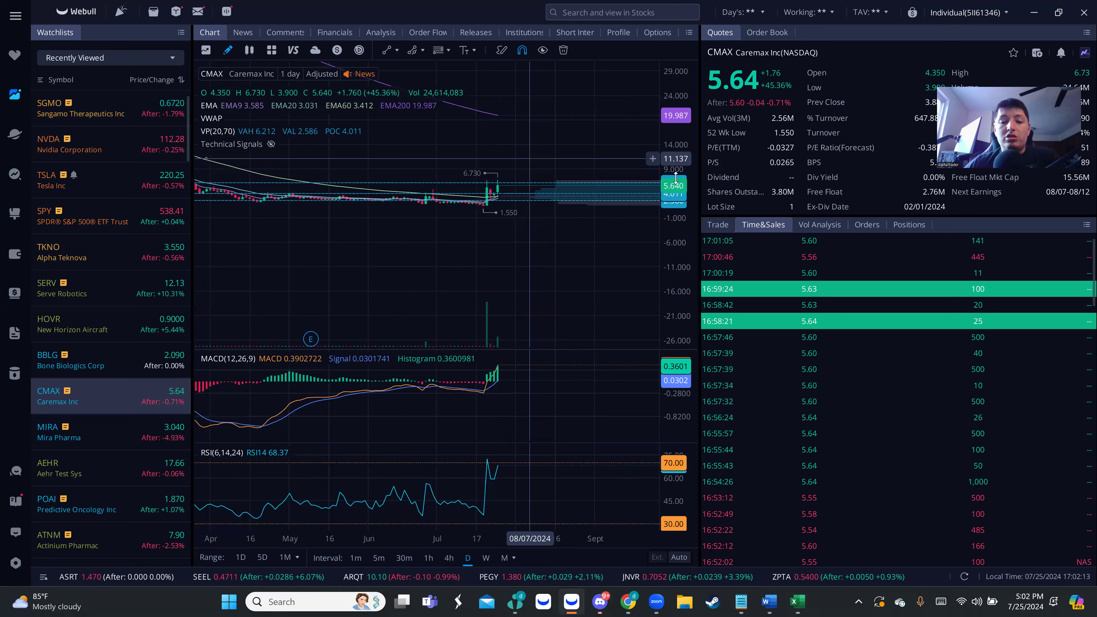
scroll(684, 67, "up", 2)
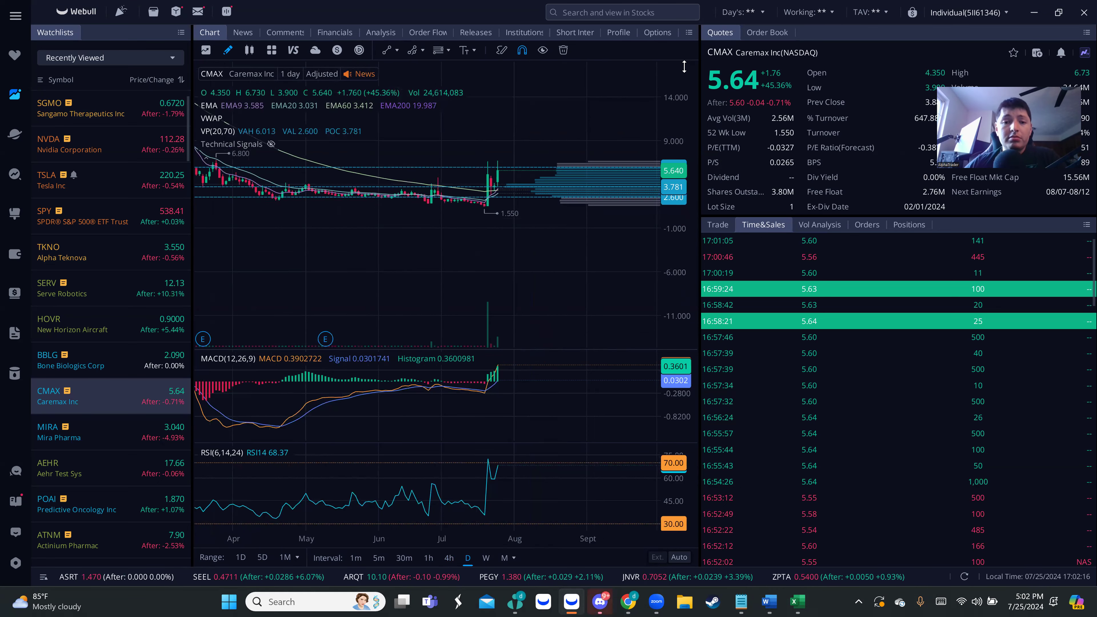
scroll(501, 204, "up", 2)
scroll(514, 220, "up", 1)
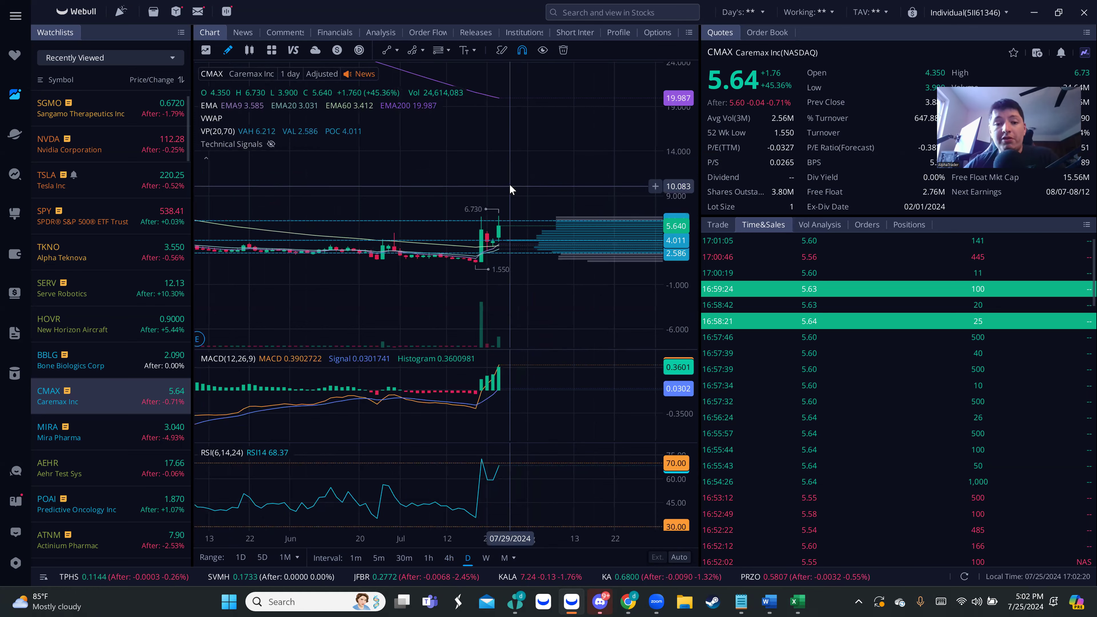
Look back over CMAX's daily history to early 2024, comparing the earlier peaks and the 200 EMA with the current price
scroll(508, 182, "down", 3)
scroll(525, 215, "down", 1)
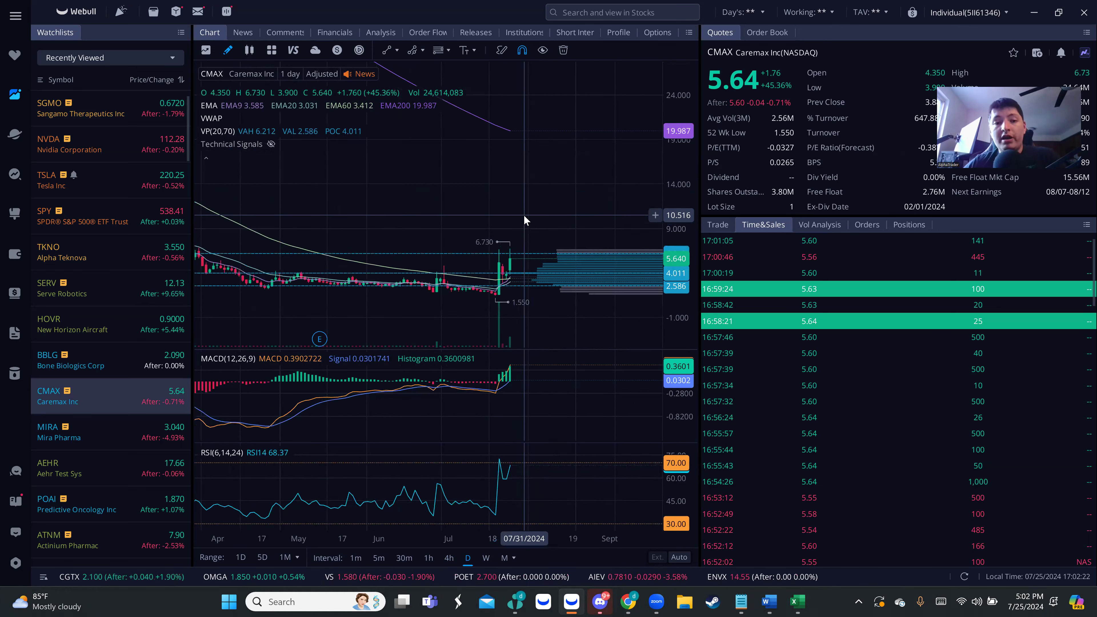
scroll(525, 219, "down", 1)
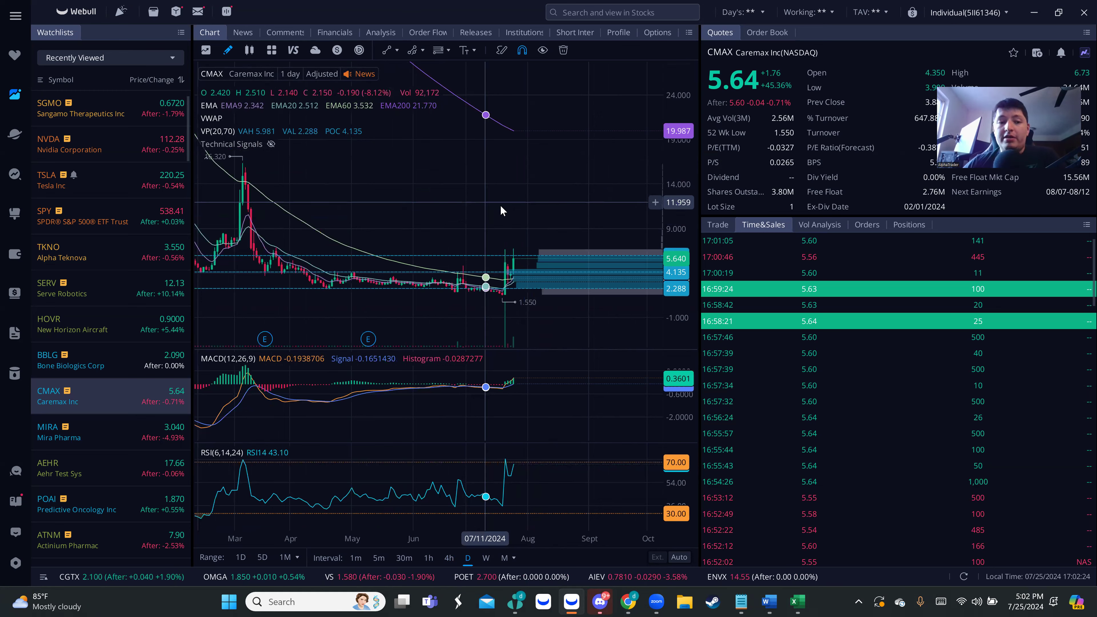
left_click_drag(486, 202, 501, 204)
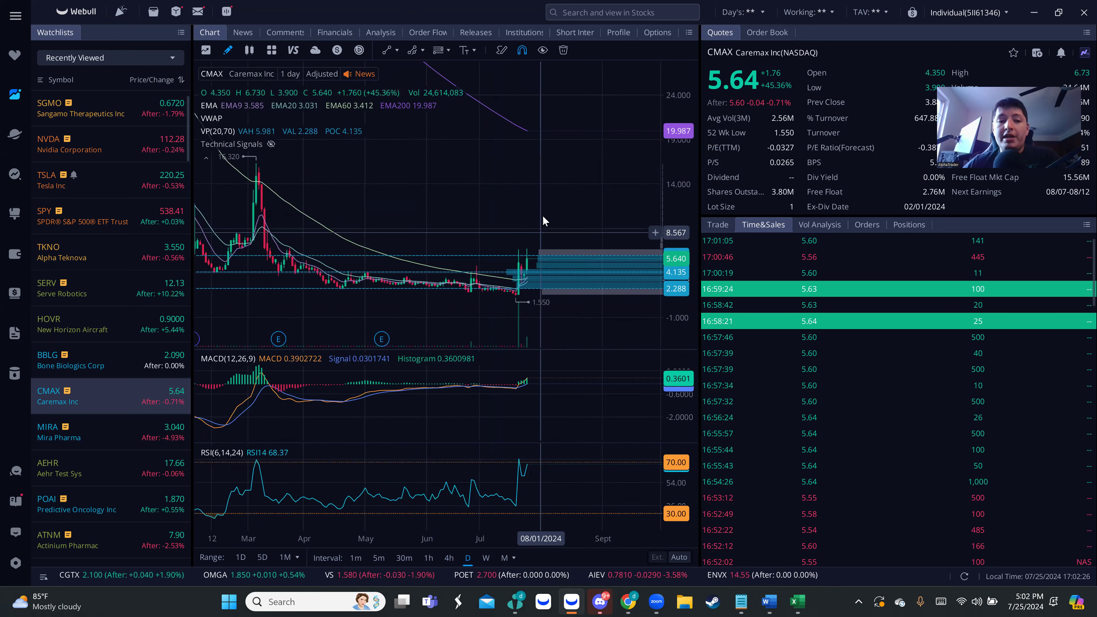
scroll(542, 220, "down", 1)
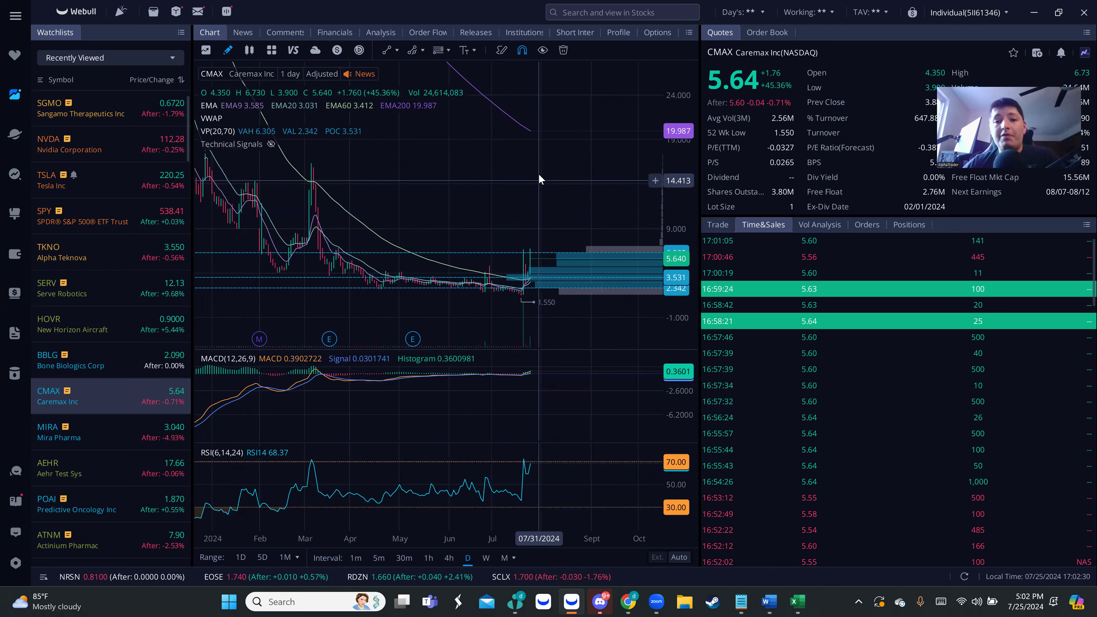
left_click_drag(516, 188, 447, 217)
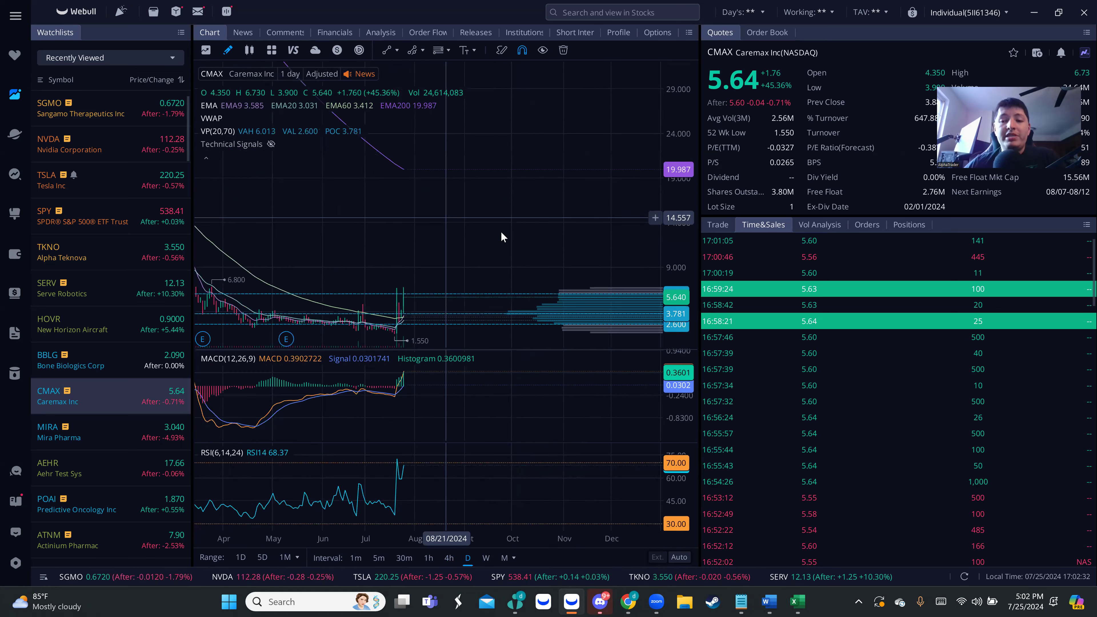
scroll(501, 232, "down", 1)
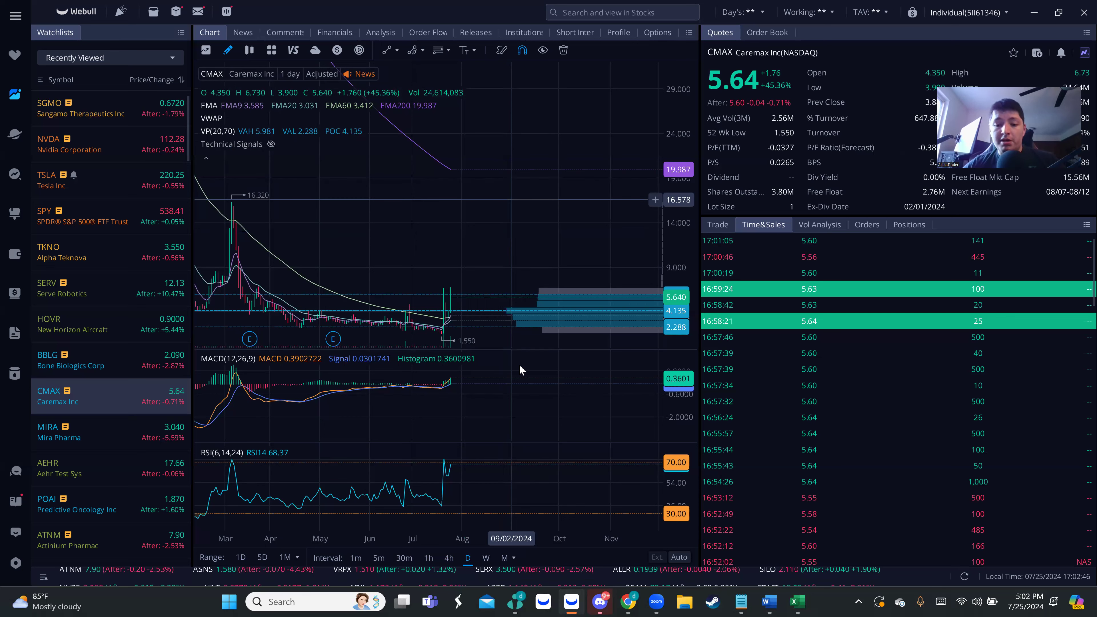
Revisit the CMAX alert in Discord's swing-alerts channel and bring up the SERV stock page on Robinhood in Chrome
left_click(600, 603)
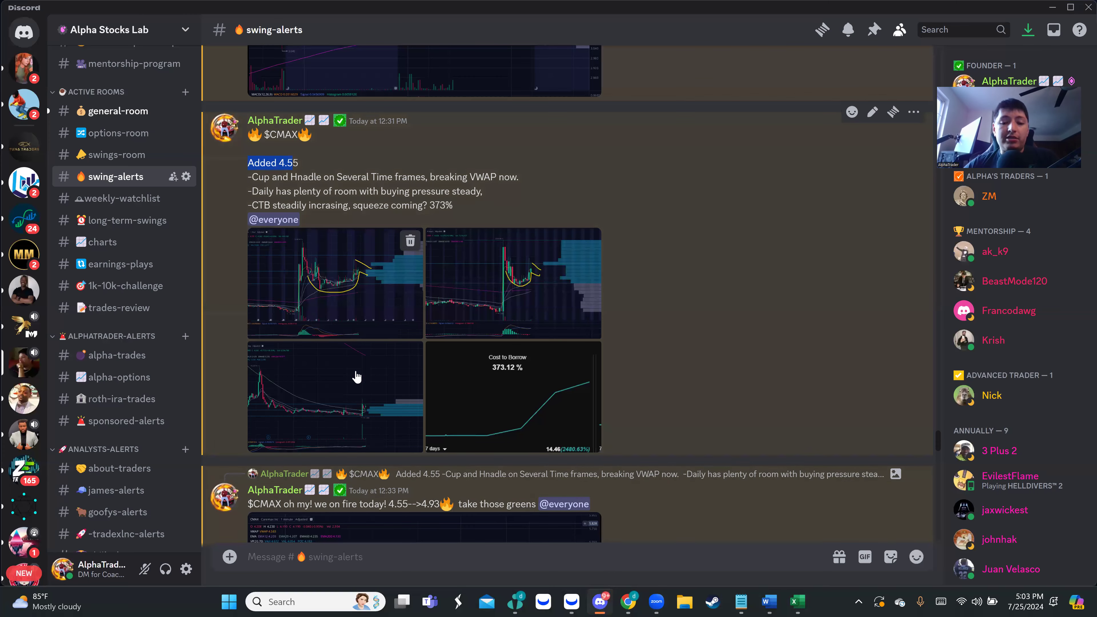
left_click(600, 602)
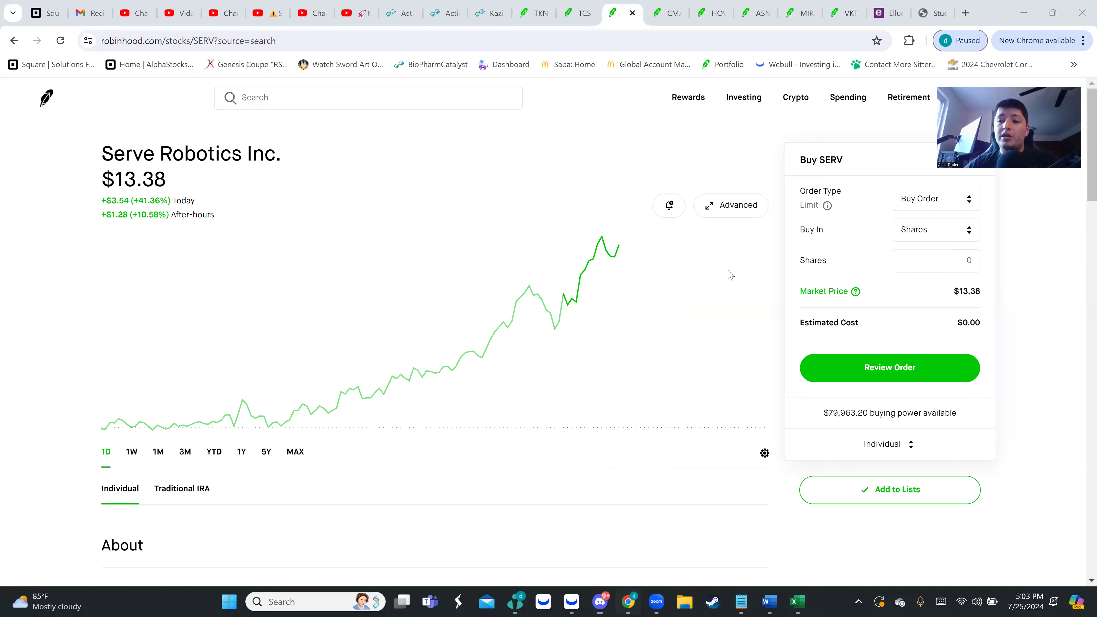